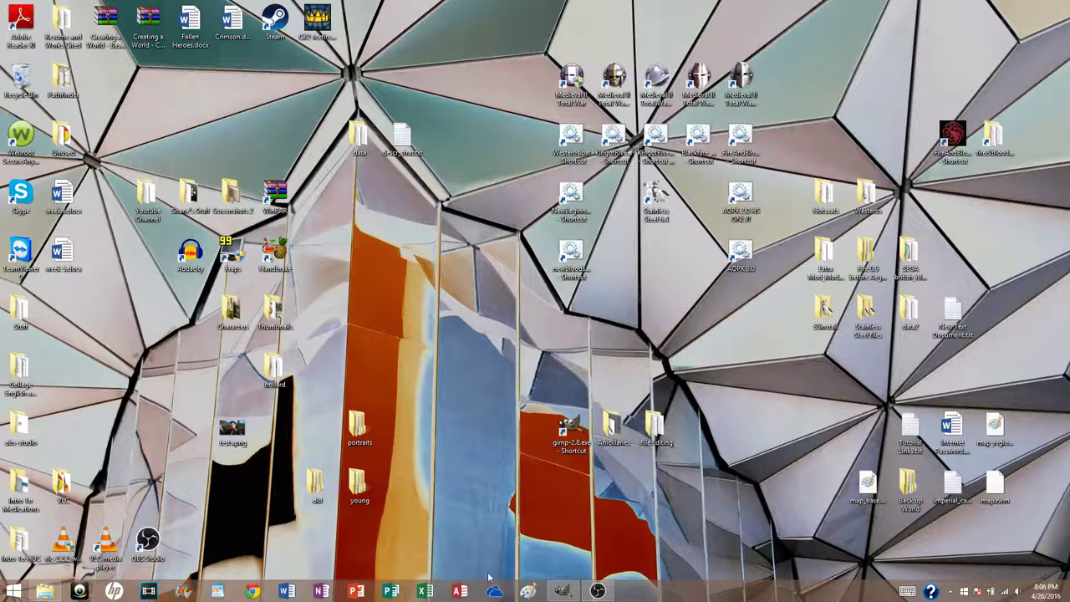
# - Open the FireAndBlood_0.9 mod's data folder from its desktop shortcut
pyautogui.moveTo(561, 593)
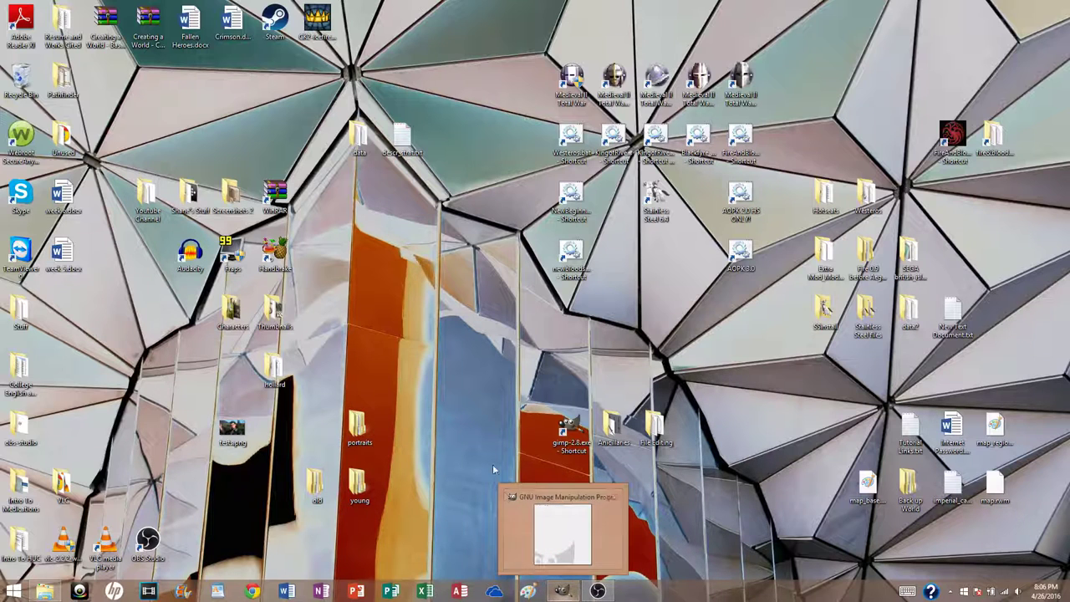
pyautogui.doubleClick(996, 135)
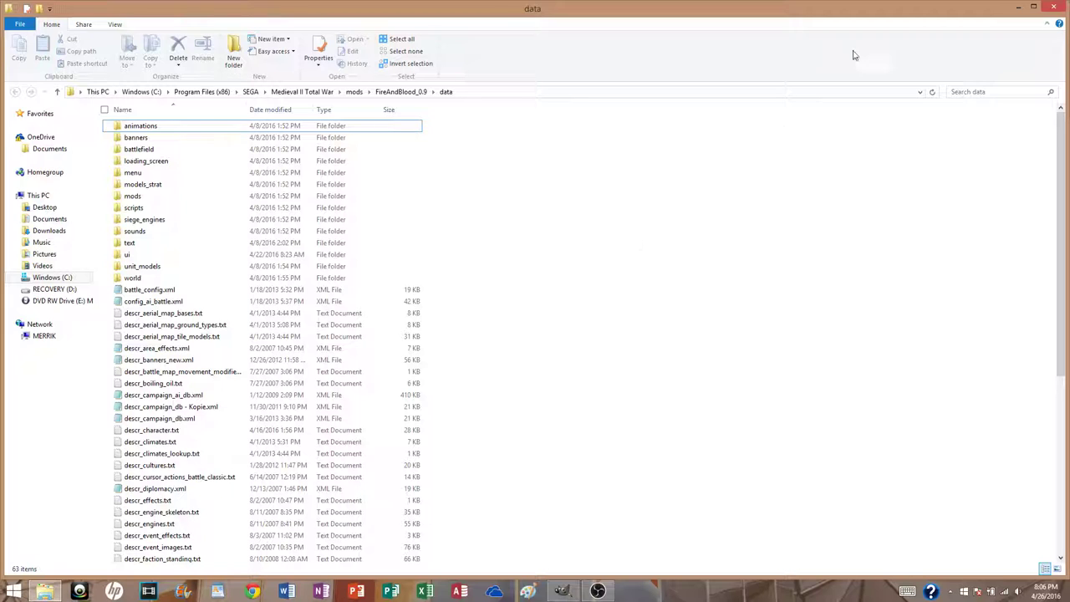
pyautogui.click(139, 125)
pyautogui.rightClick(139, 125)
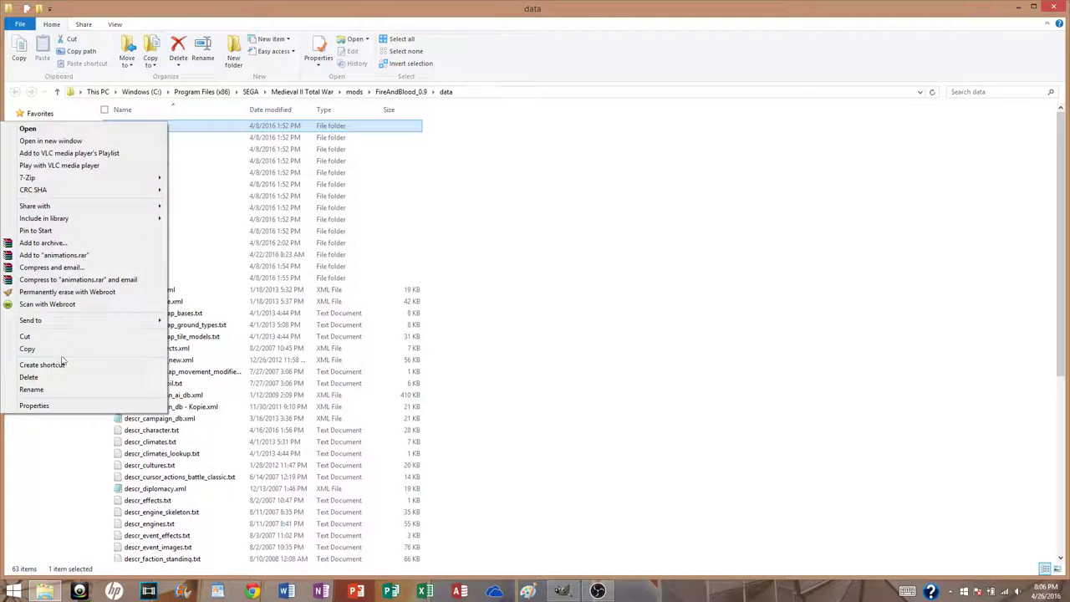
pyautogui.click(643, 152)
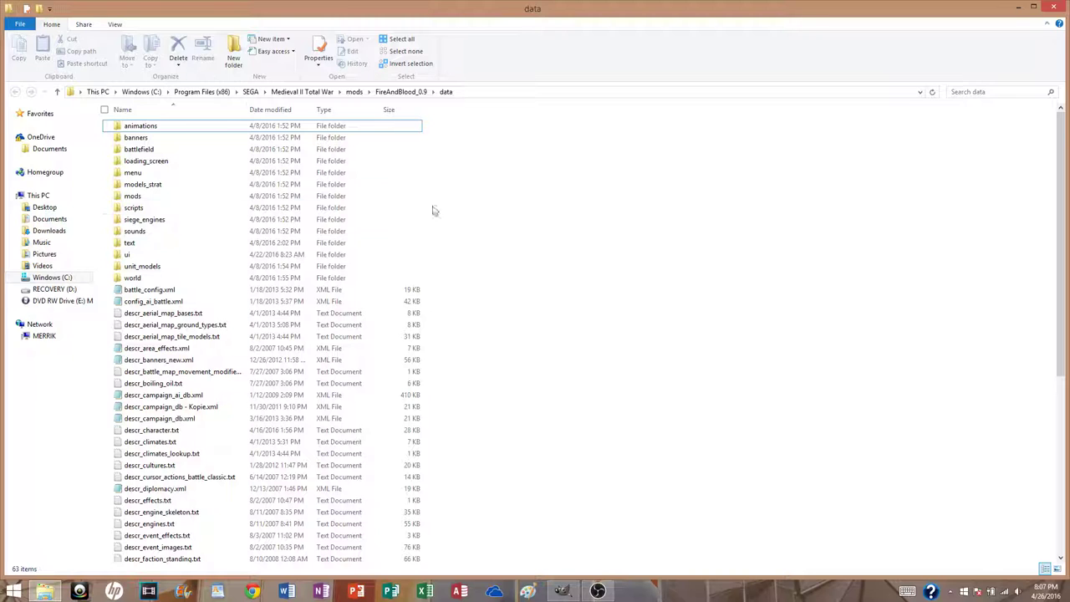
# - Open the aeron folder inside ui/custom_portraits to view its portrait files
pyautogui.doubleClick(166, 259)
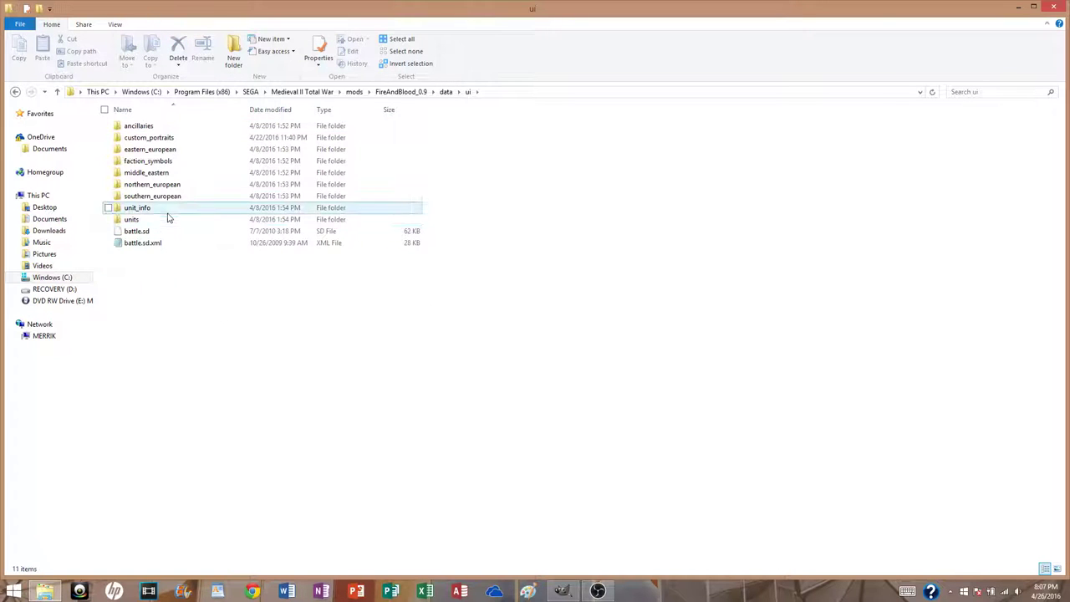
pyautogui.doubleClick(174, 137)
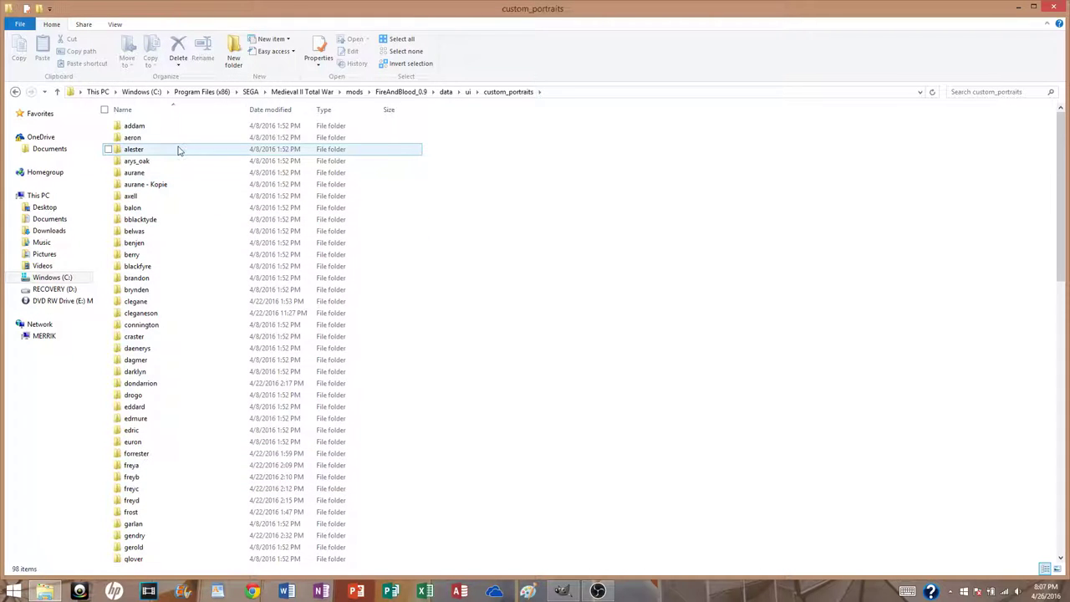
pyautogui.click(177, 140)
pyautogui.doubleClick(177, 140)
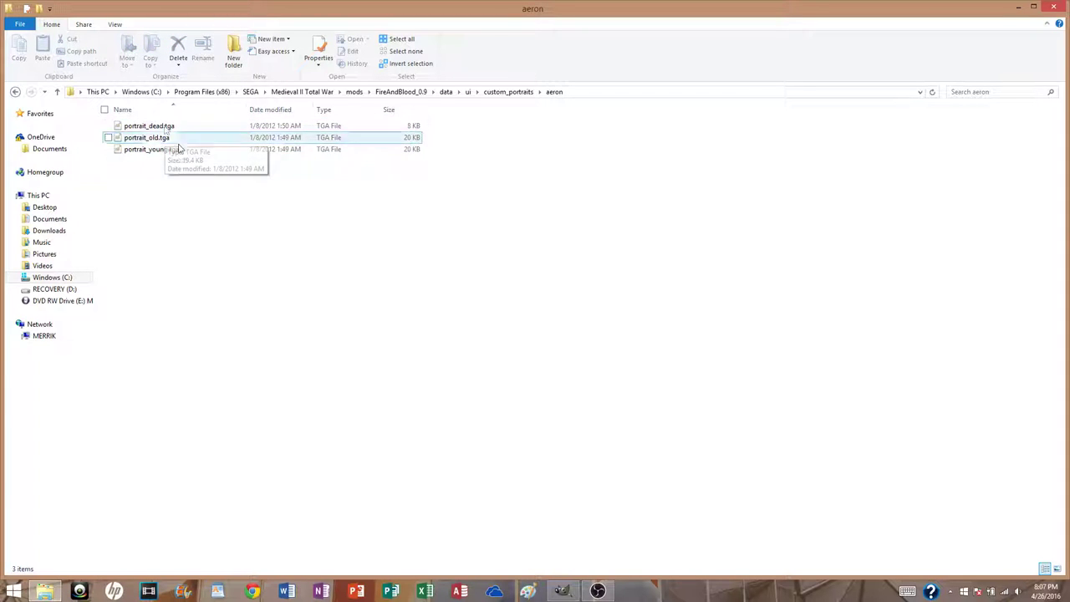
# - Return to the ui folder and open the portraits folder inside eastern_european
pyautogui.click(15, 92)
pyautogui.click(15, 91)
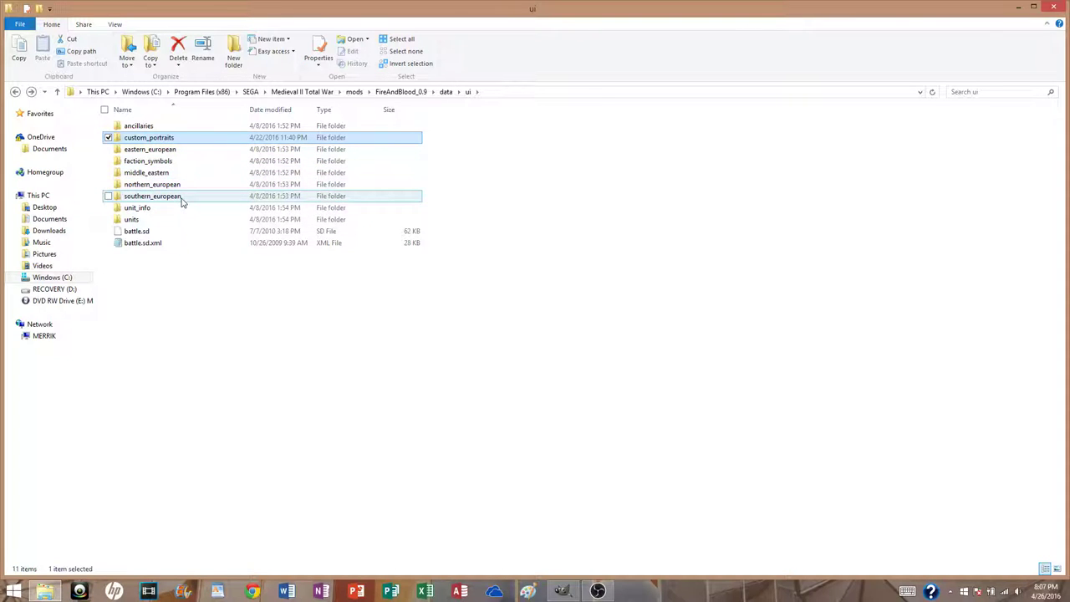
pyautogui.doubleClick(188, 157)
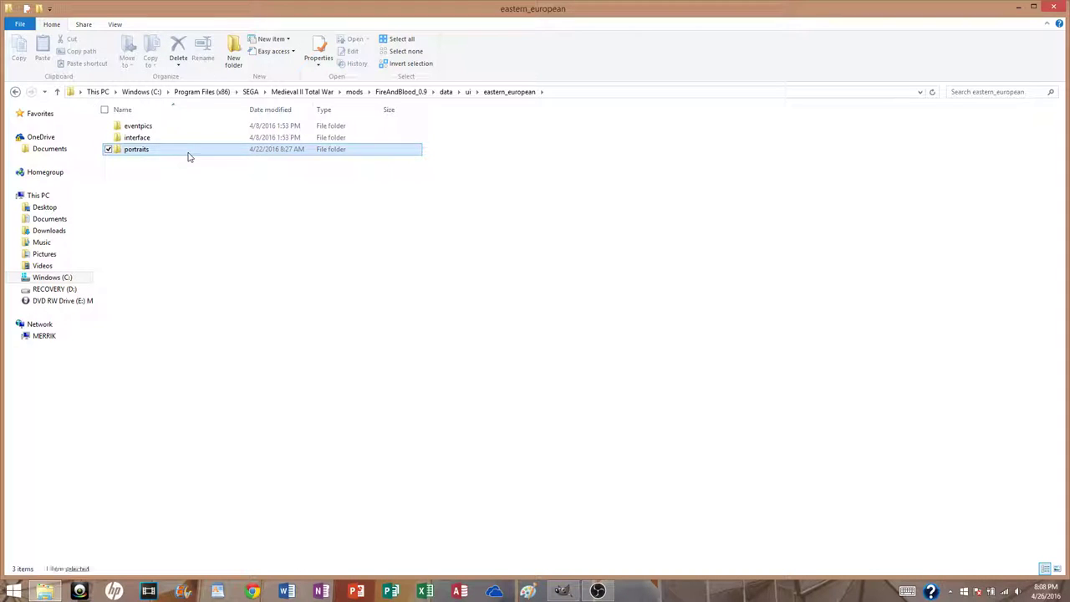
pyautogui.doubleClick(189, 156)
pyautogui.click(15, 90)
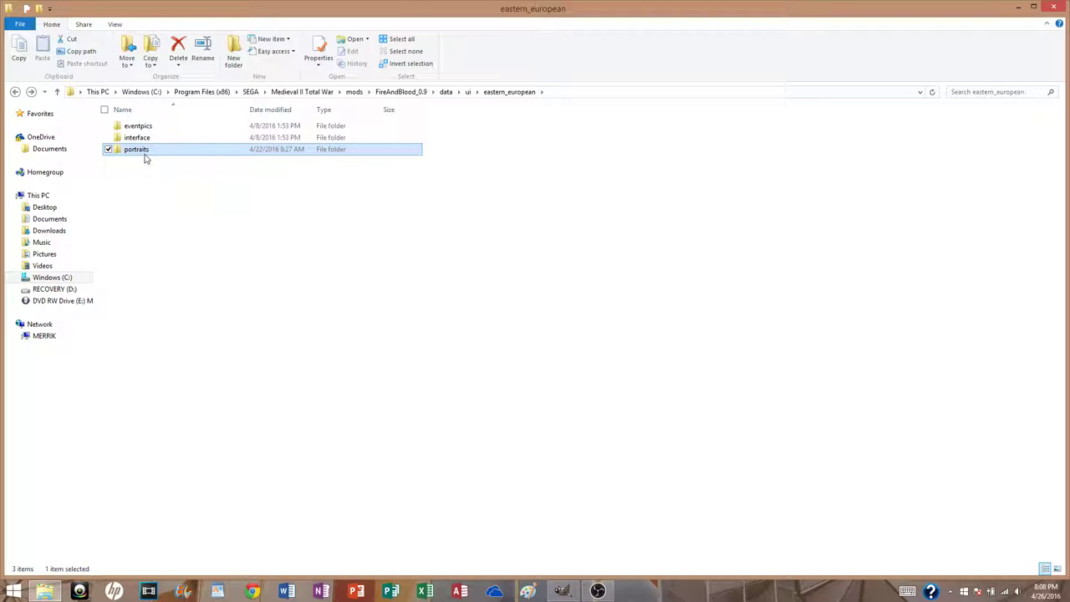
pyautogui.doubleClick(142, 151)
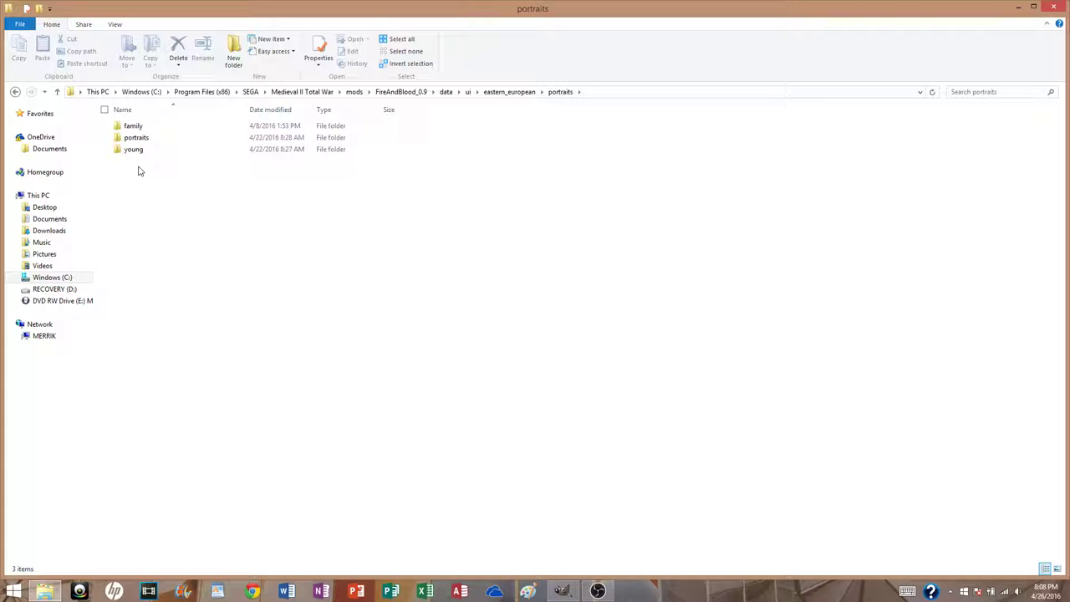
pyautogui.click(15, 91)
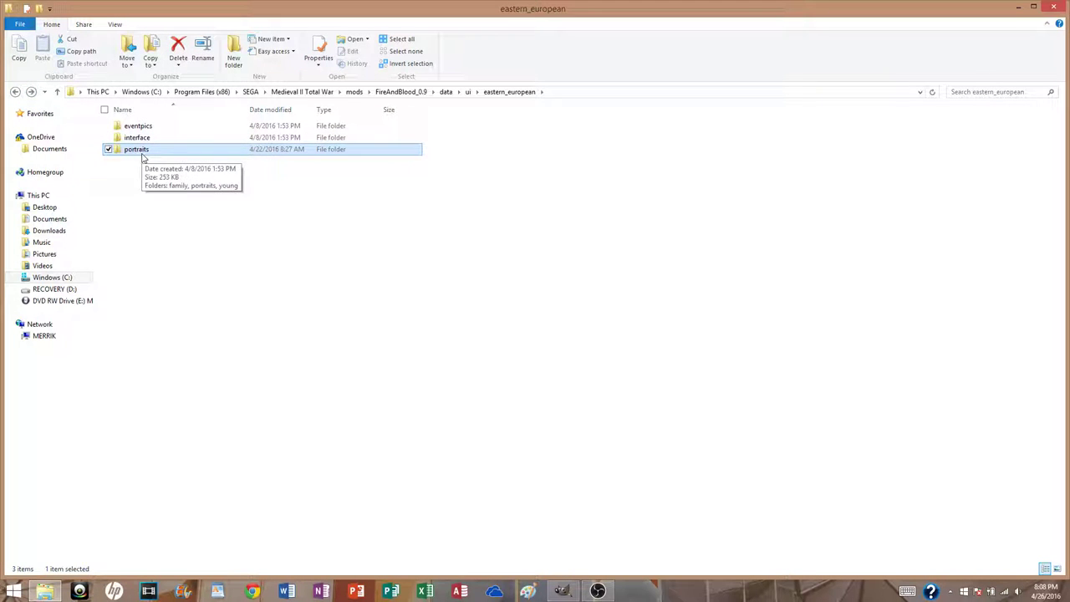
pyautogui.doubleClick(142, 153)
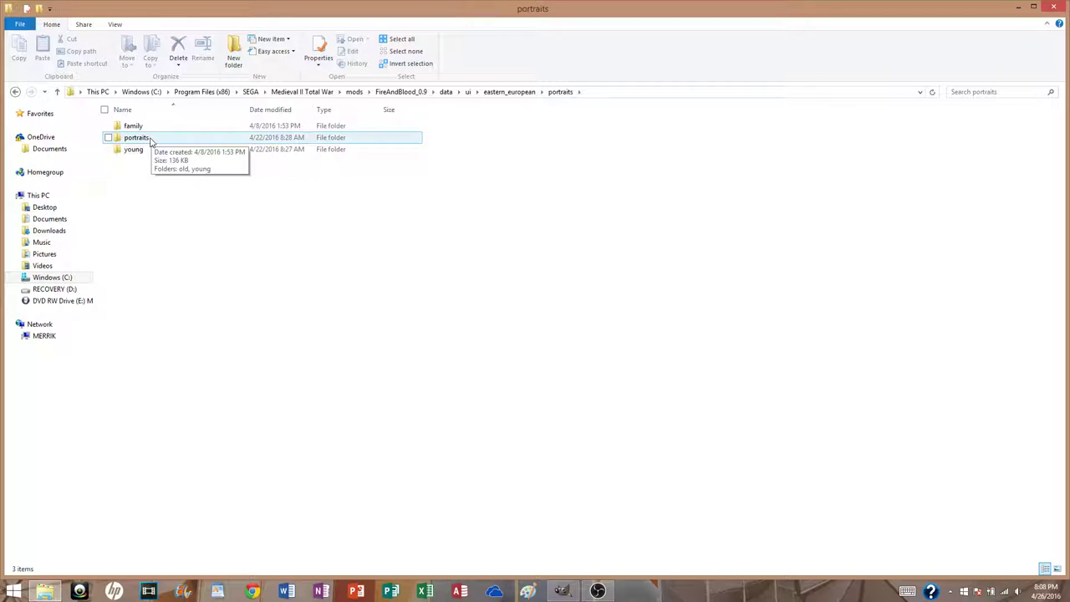
# - Look inside the young and family folders, returning to the eastern_european portraits folder after each
pyautogui.doubleClick(140, 149)
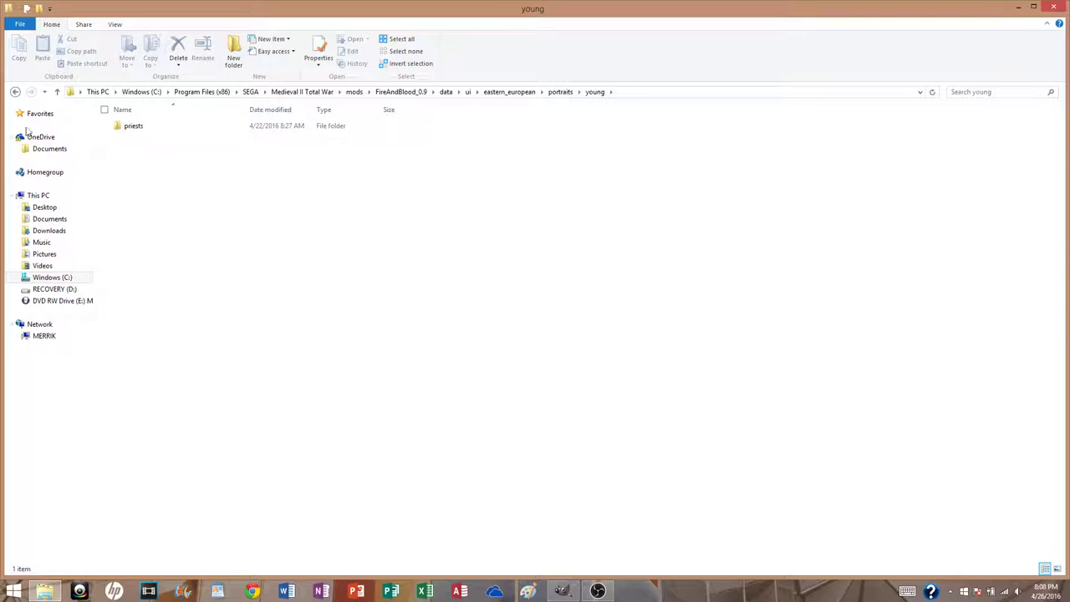
pyautogui.click(15, 91)
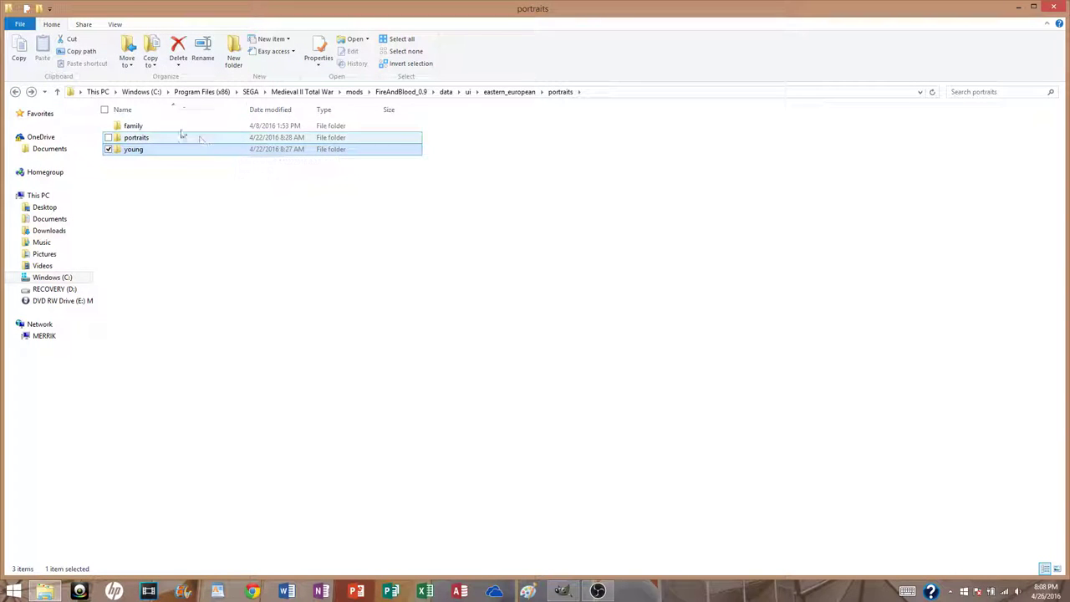
pyautogui.doubleClick(177, 127)
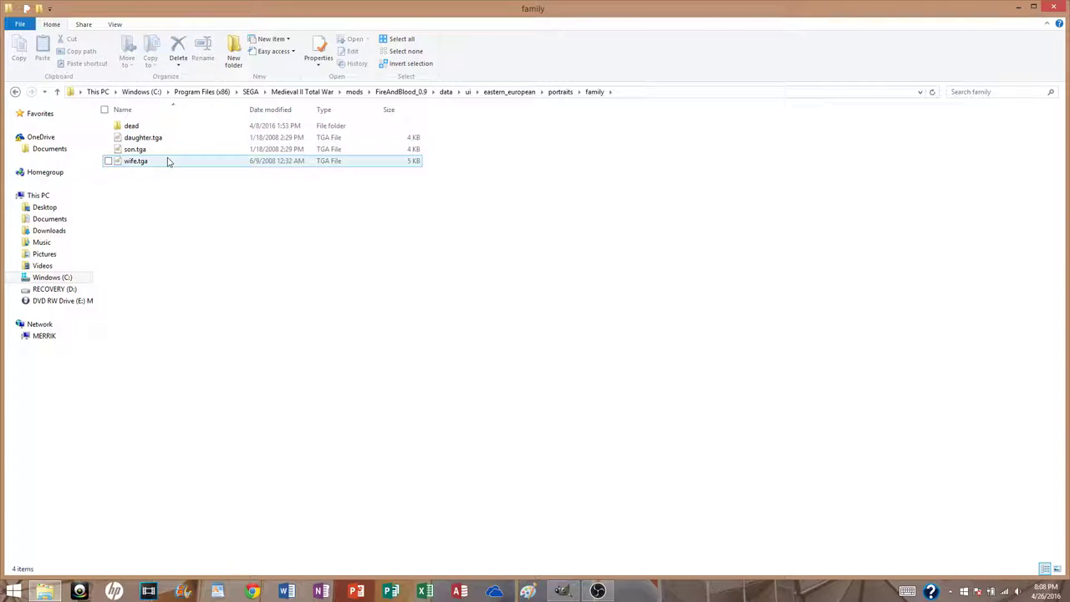
pyautogui.click(15, 92)
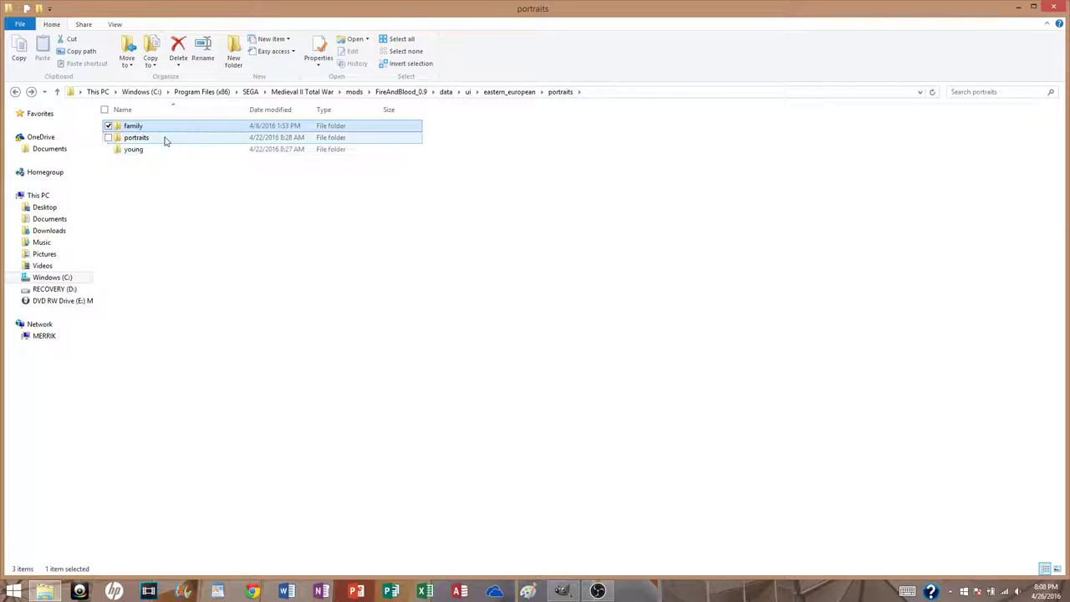
# - Open the old generals folder within the nested portraits folder to view its TGA portrait
pyautogui.click(164, 141)
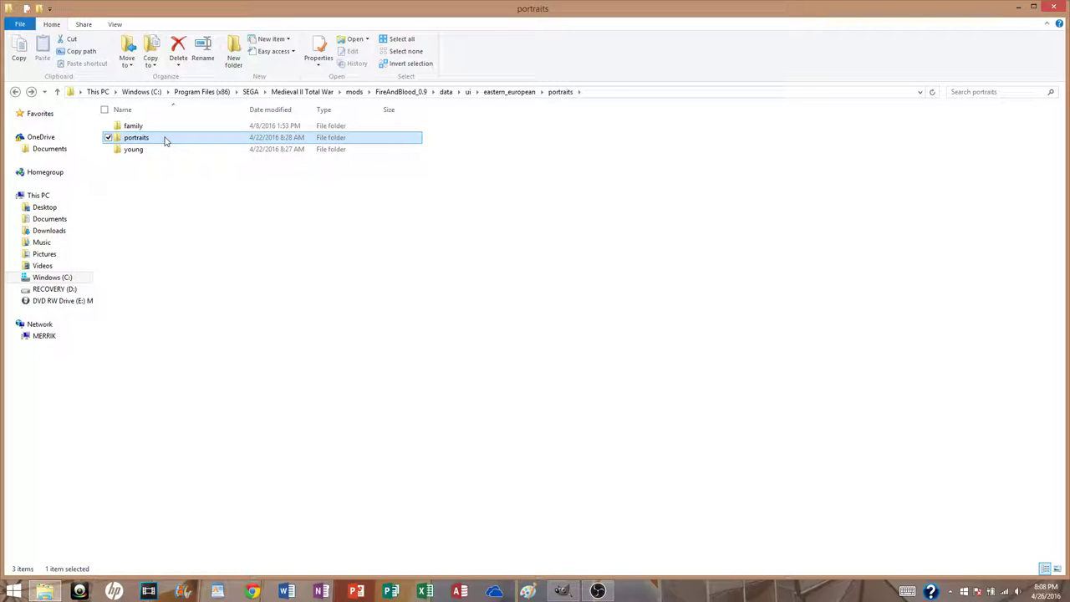
pyautogui.doubleClick(165, 139)
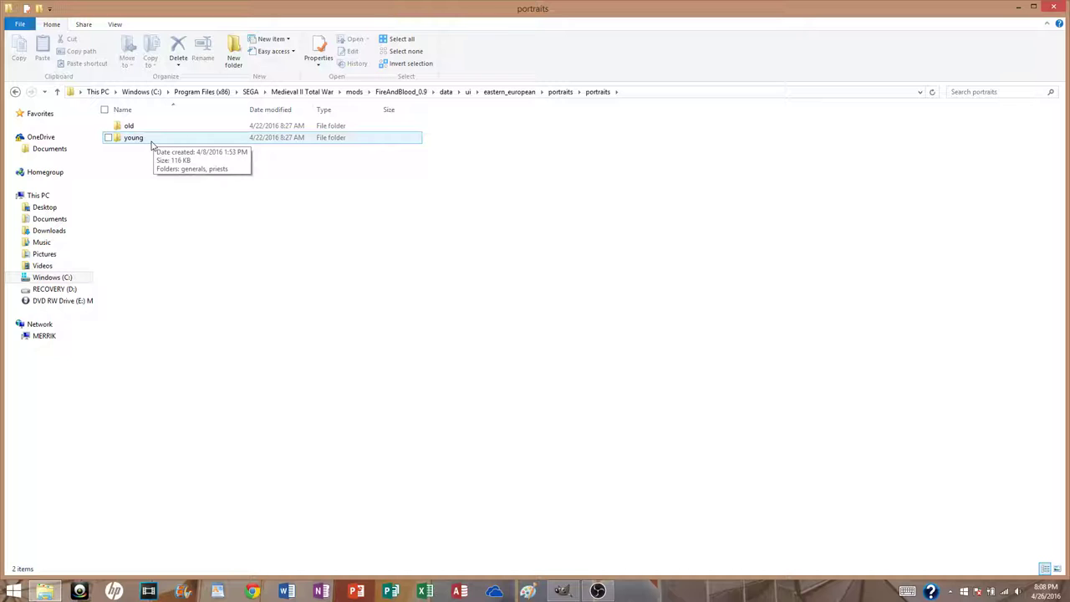
pyautogui.doubleClick(153, 126)
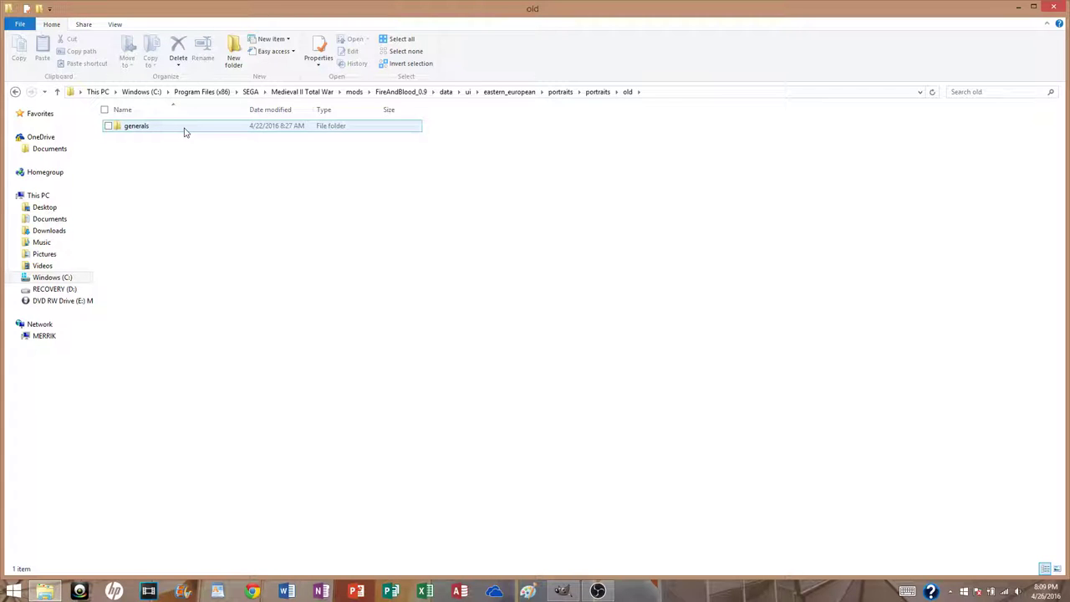
pyautogui.doubleClick(185, 128)
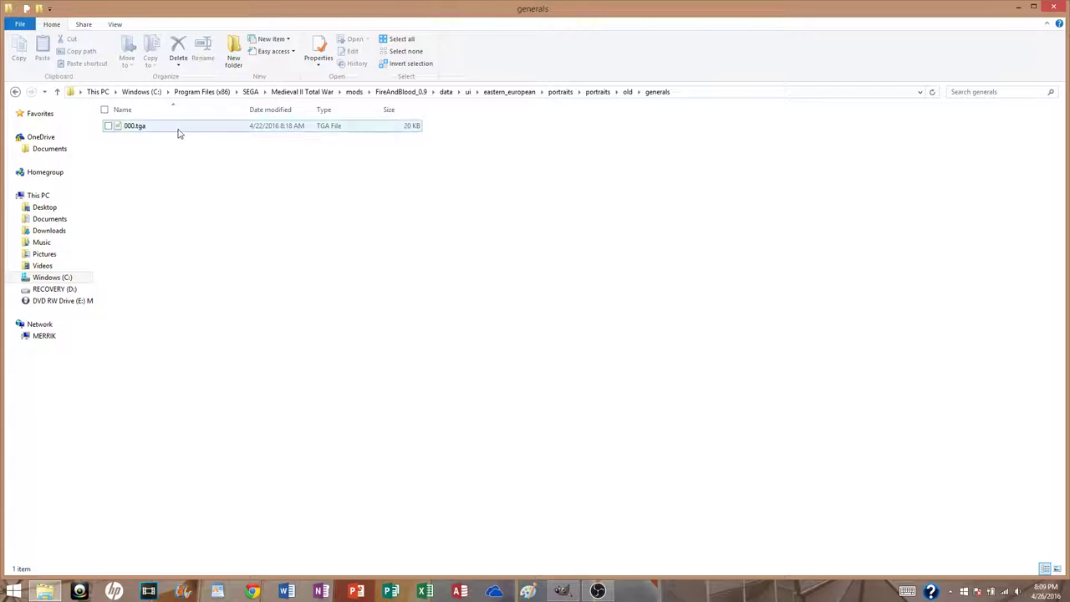
pyautogui.moveTo(176, 131); pyautogui.dragTo(177, 158)
pyautogui.click(177, 189)
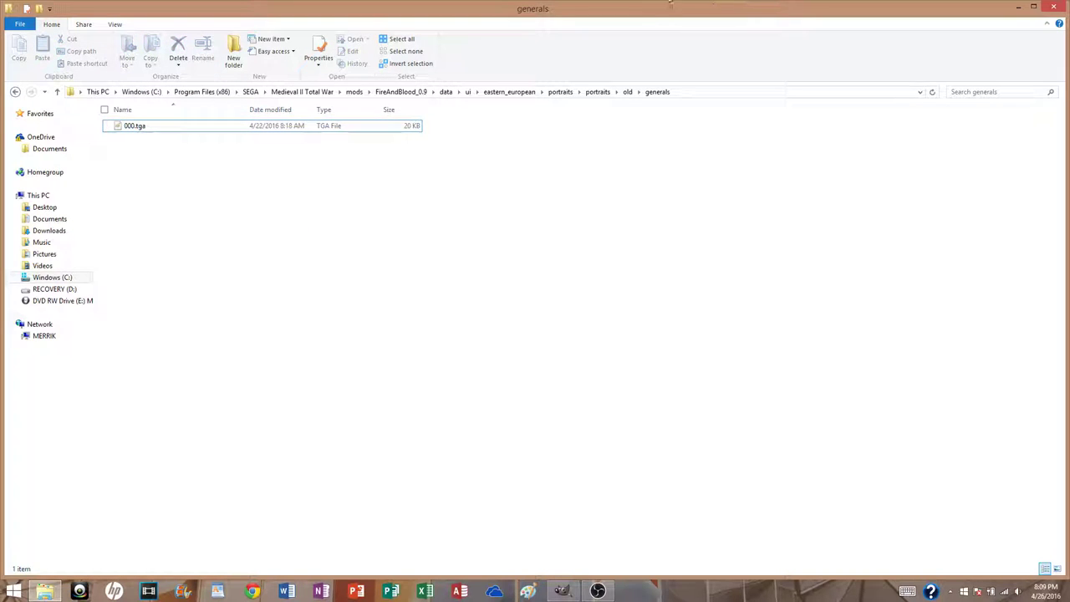
# - Dock the file window to half the screen, go back to the nested portraits folder, and minimize the window
pyautogui.moveTo(670, 4); pyautogui.dragTo(1068, 8)
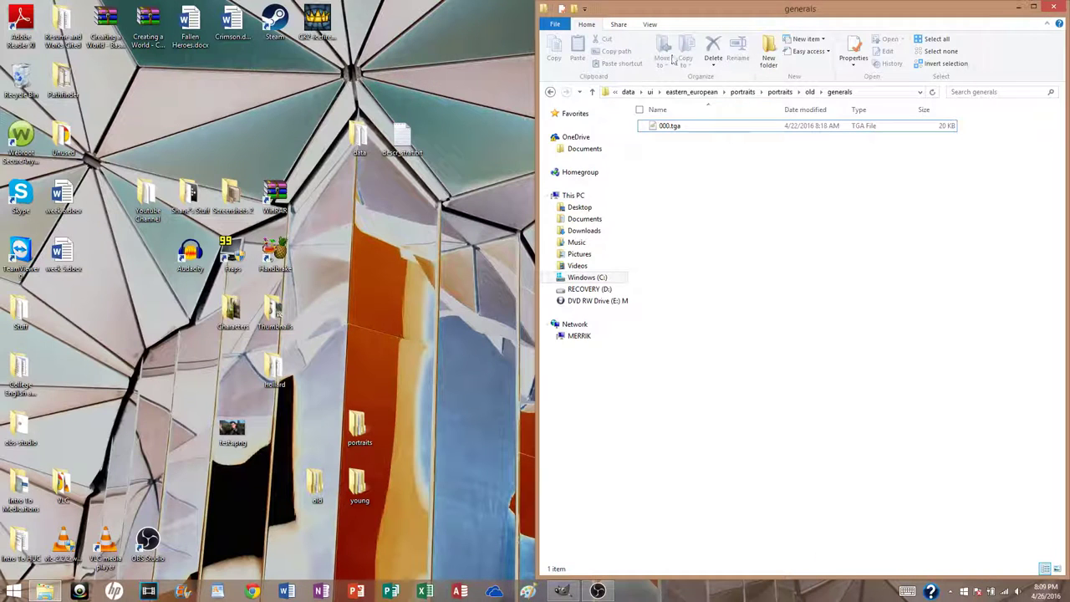
pyautogui.click(550, 92)
pyautogui.click(550, 92)
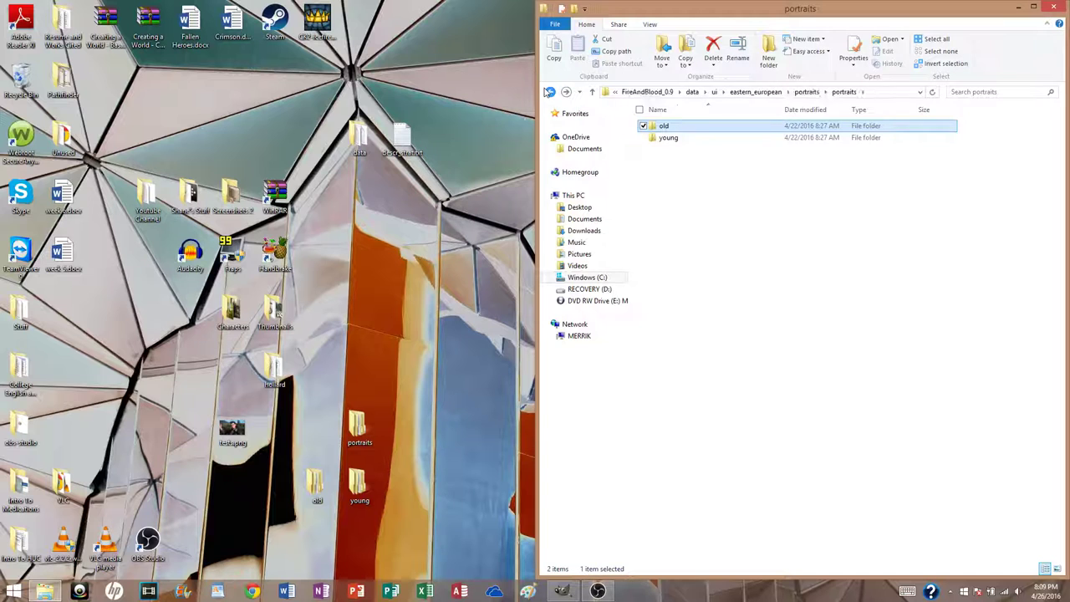
pyautogui.click(1018, 6)
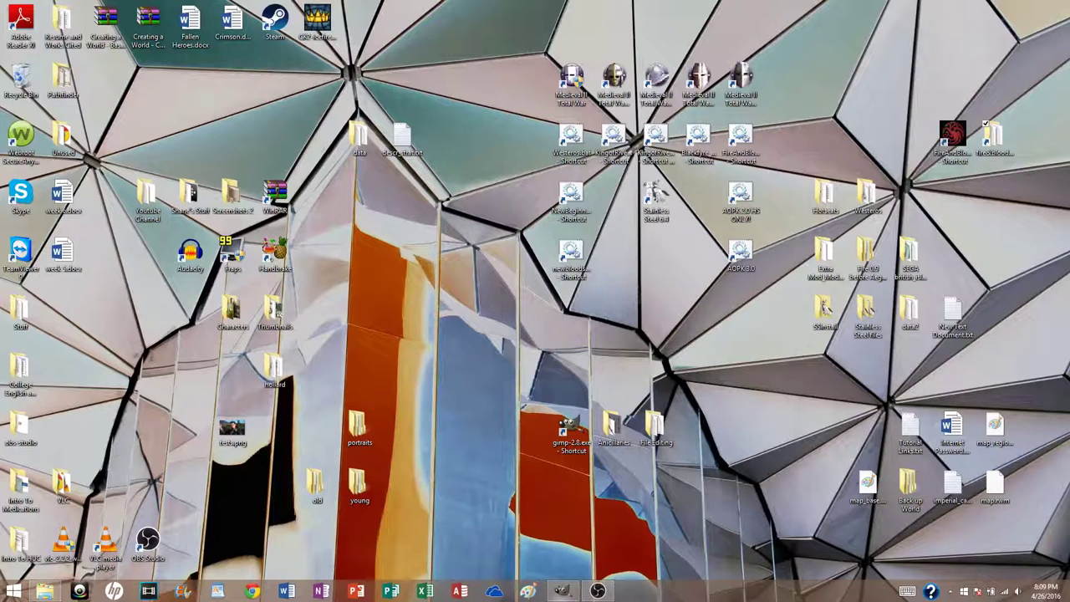
# - Switch to GIMP, open tests.png from the desktop in it, and maximize the image window
pyautogui.click(562, 591)
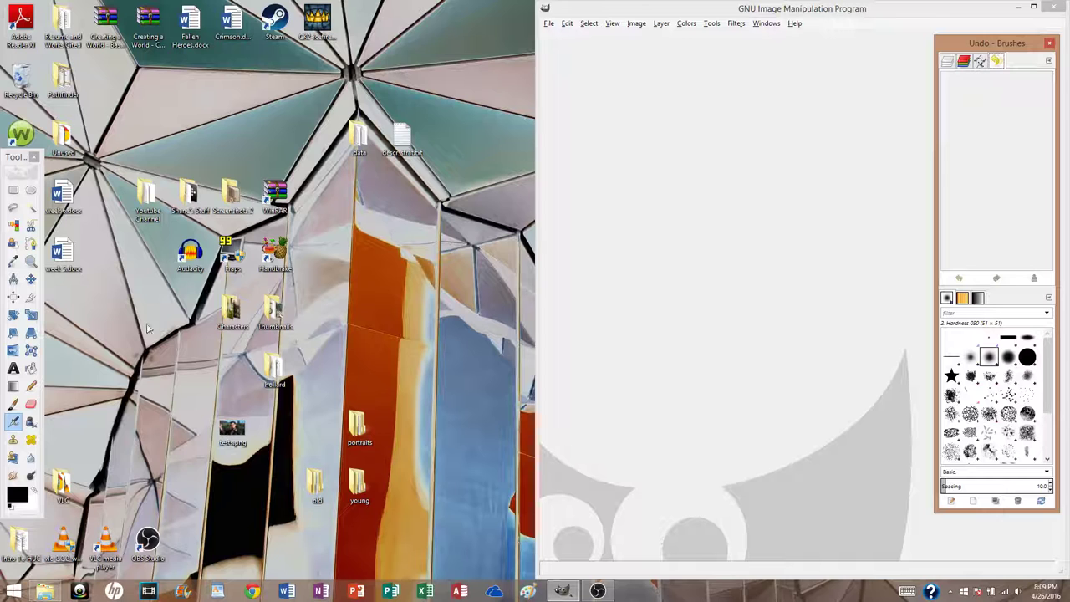
pyautogui.moveTo(233, 430); pyautogui.dragTo(728, 296)
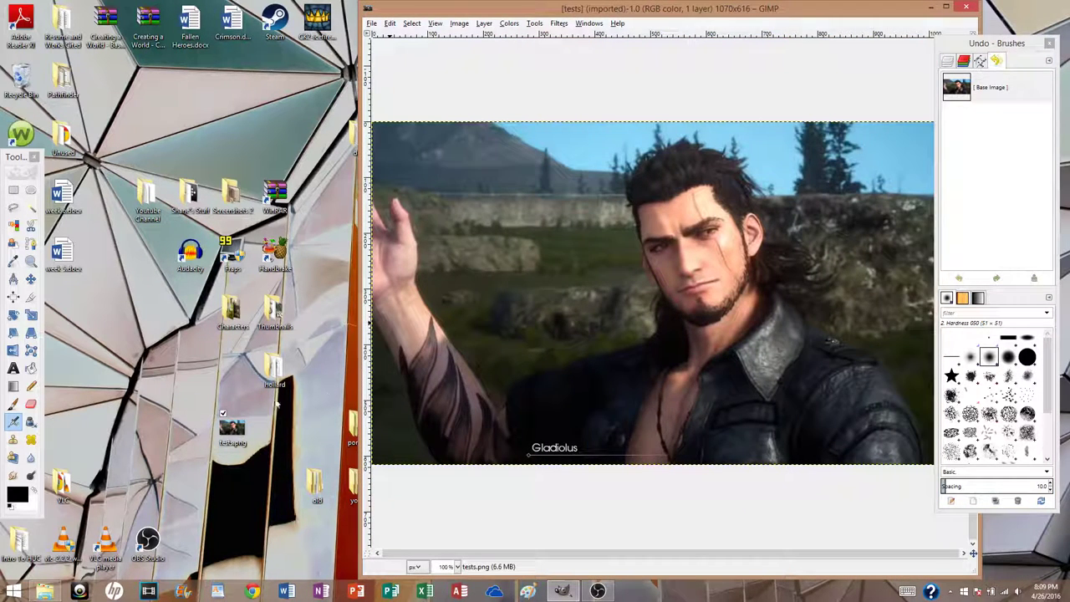
pyautogui.doubleClick(692, 8)
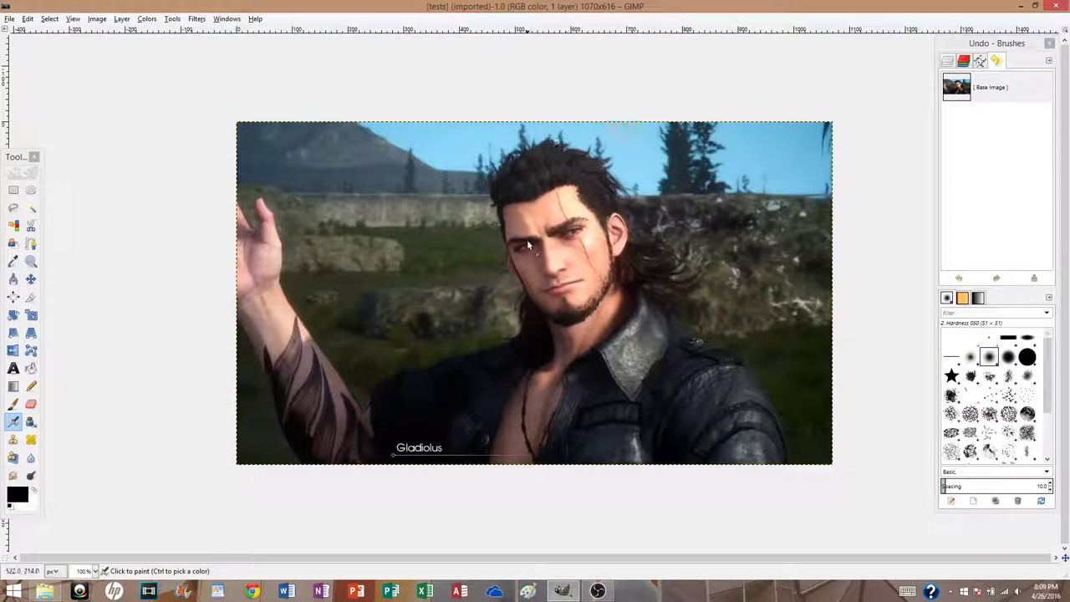
# - Crop the image to the man's head and collar, about 327 × 438 px
pyautogui.click(32, 298)
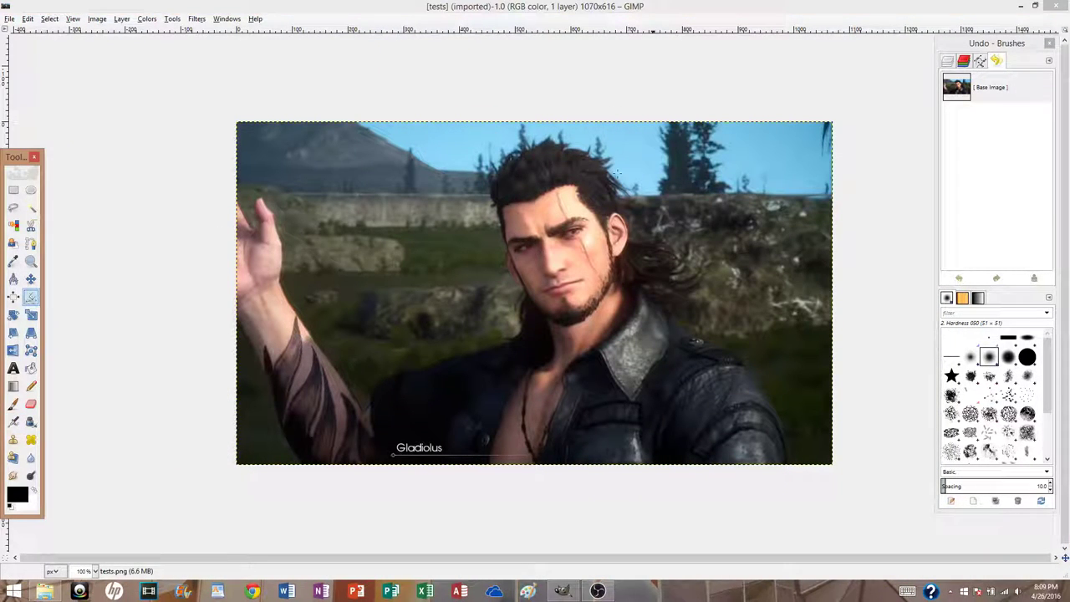
pyautogui.click(477, 129)
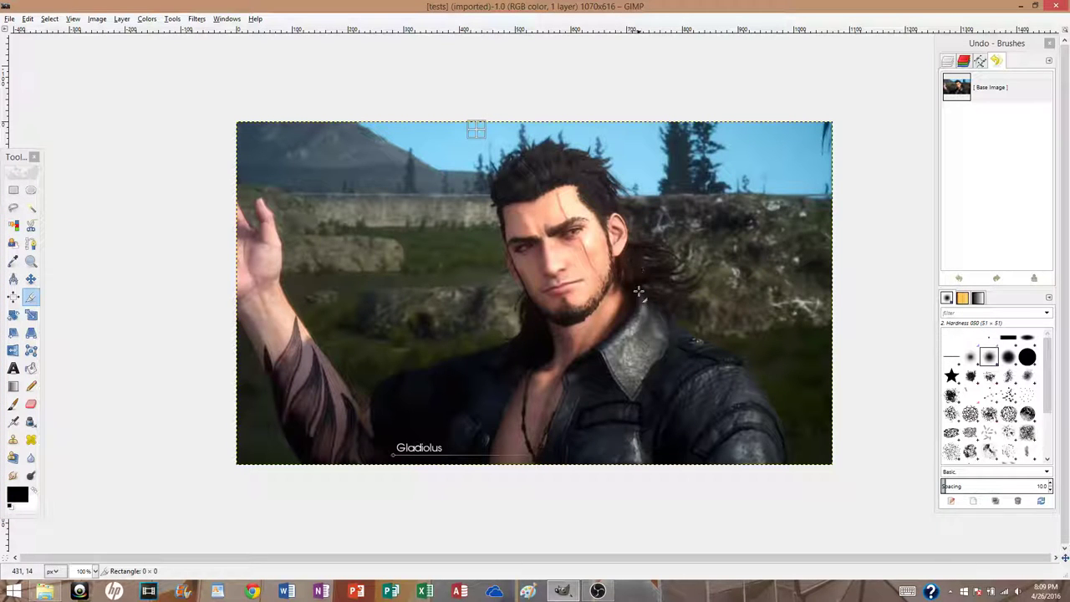
pyautogui.moveTo(638, 291); pyautogui.dragTo(658, 373)
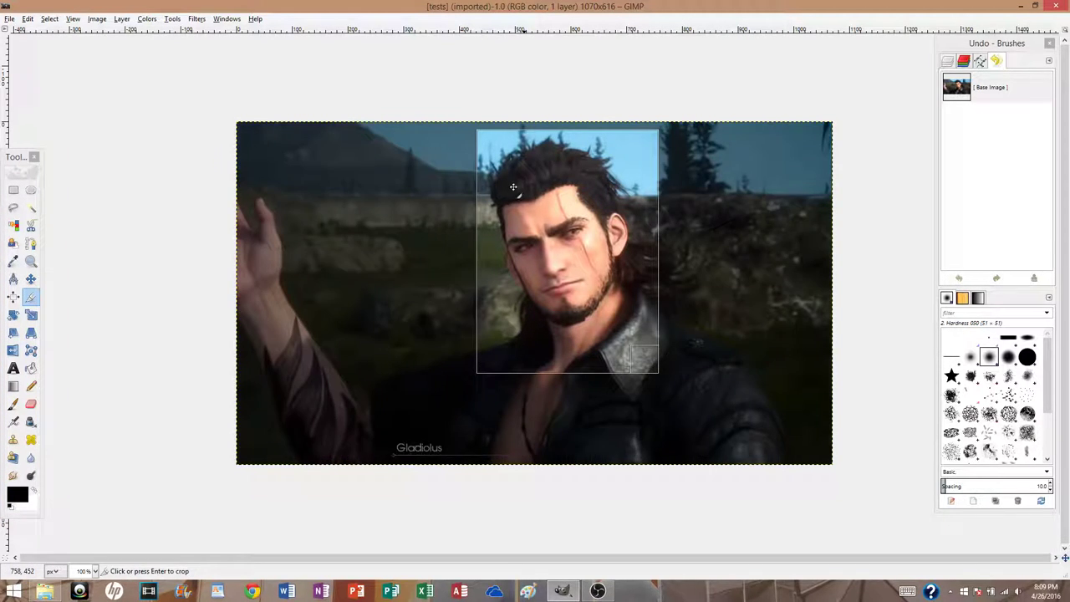
pyautogui.click(585, 253)
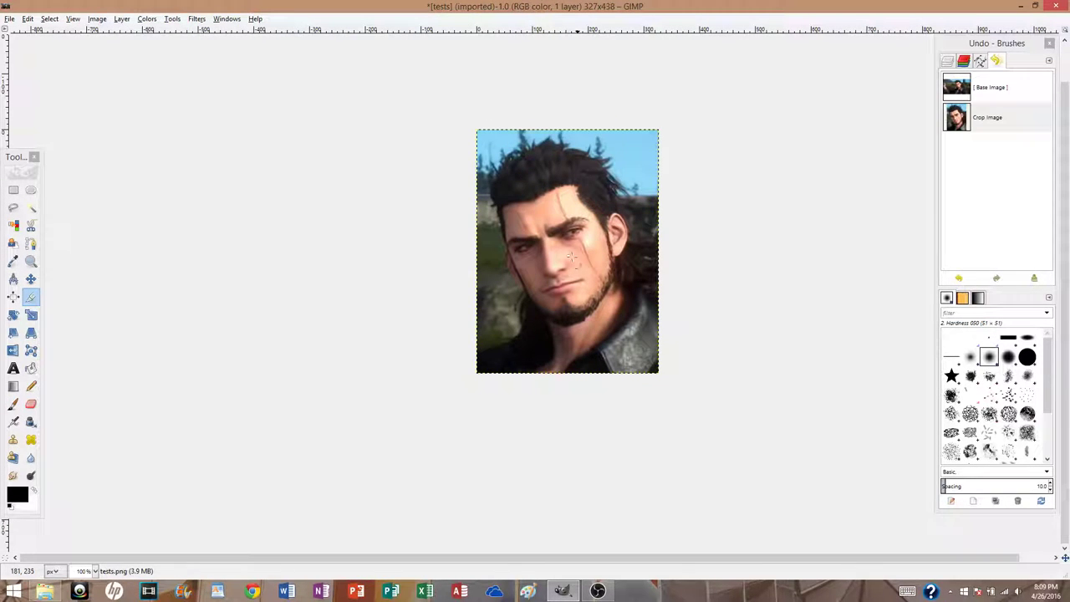
# - Scale the cropped image to 69 × 96 px with width and height unlinked, keeping Cubic interpolation
pyautogui.click(97, 18)
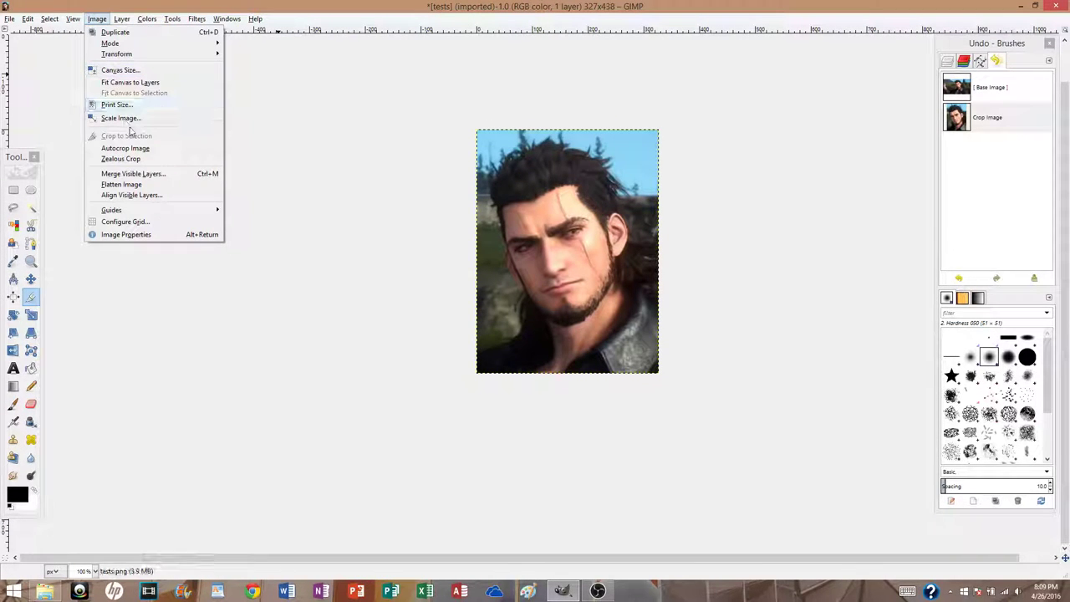
pyautogui.click(132, 118)
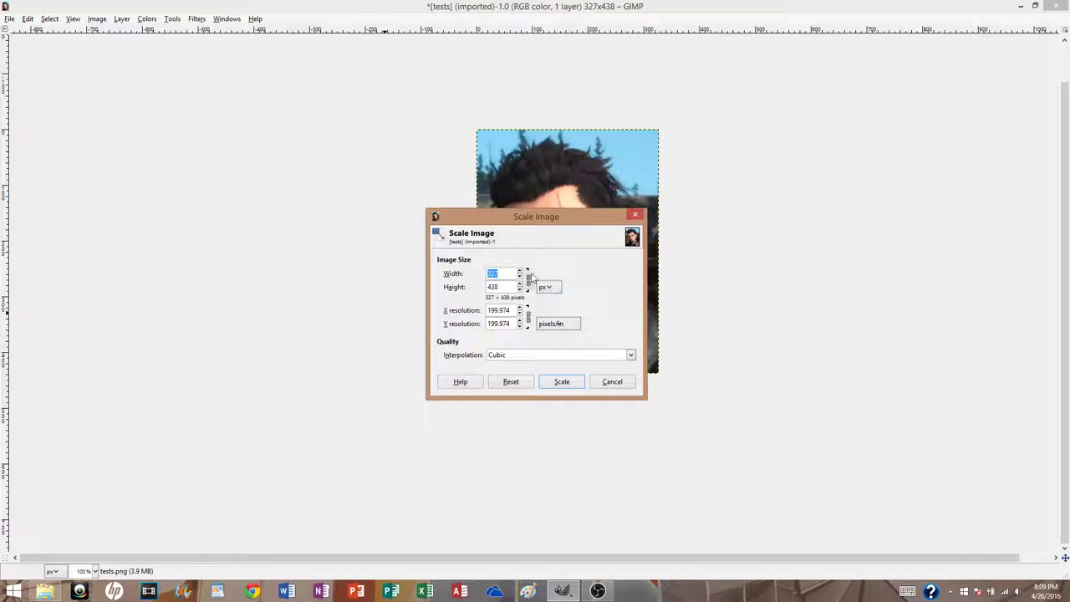
pyautogui.click(498, 274)
pyautogui.write('69')
pyautogui.press('Tab')
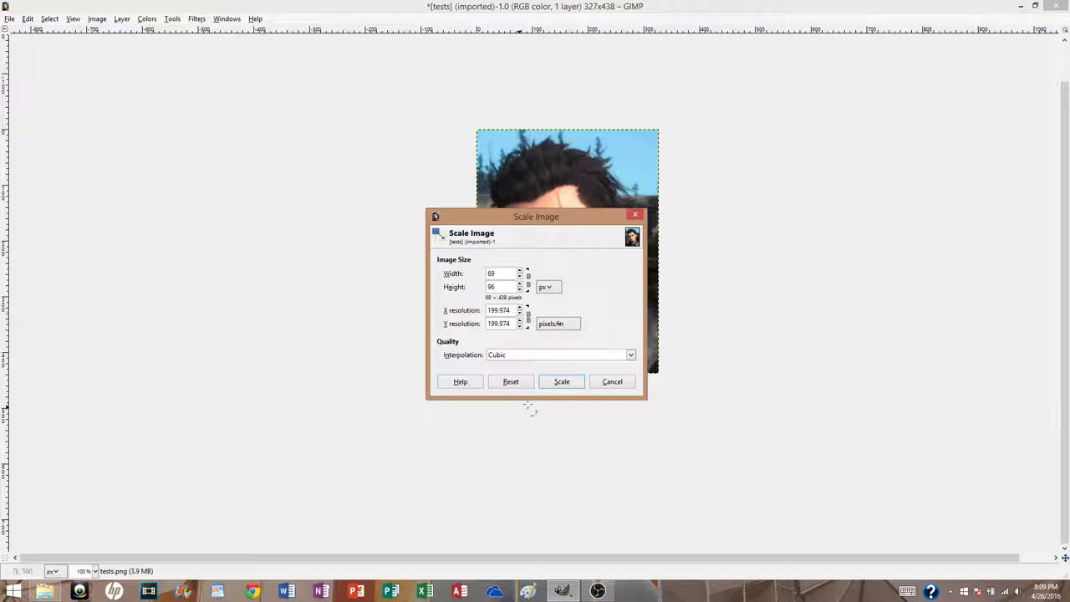
pyautogui.click(559, 381)
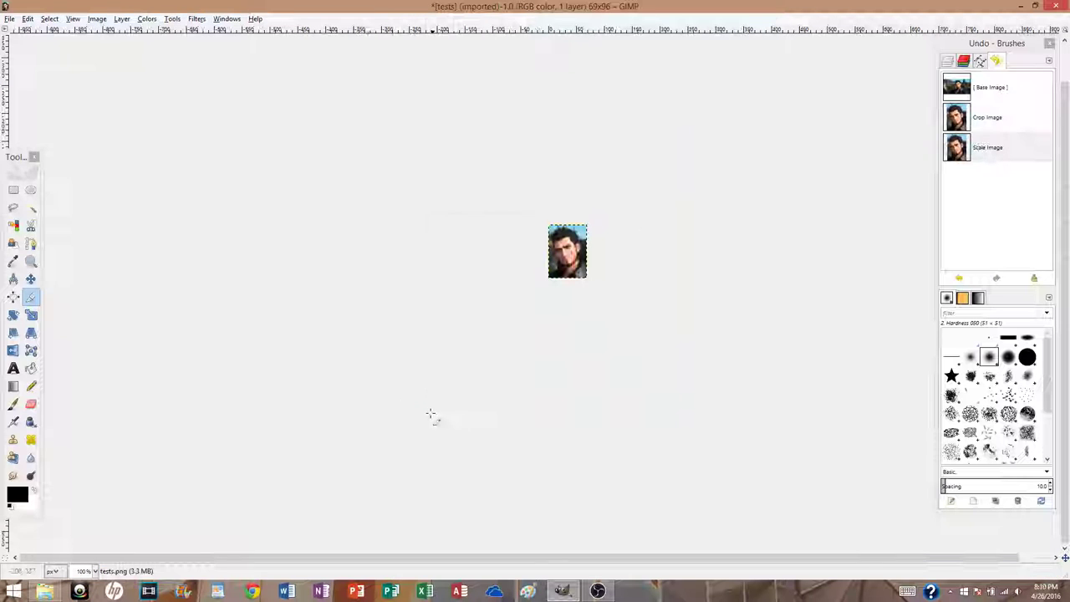
# - Export the scaled portrait to the desktop as 000.tga with RLE compression and a bottom-left origin
pyautogui.click(9, 19)
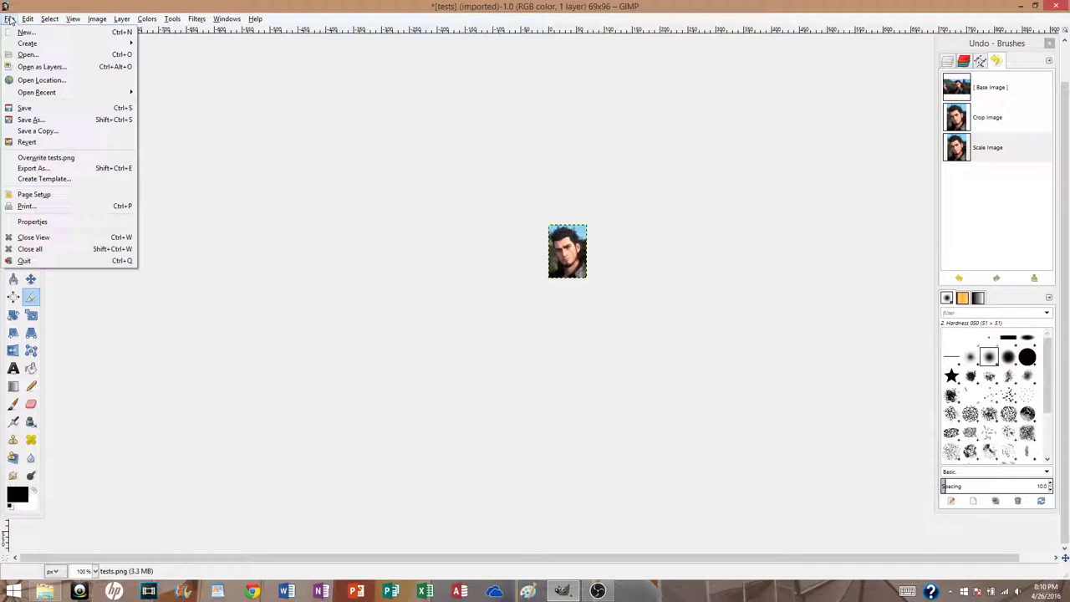
pyautogui.click(44, 178)
pyautogui.click(220, 168)
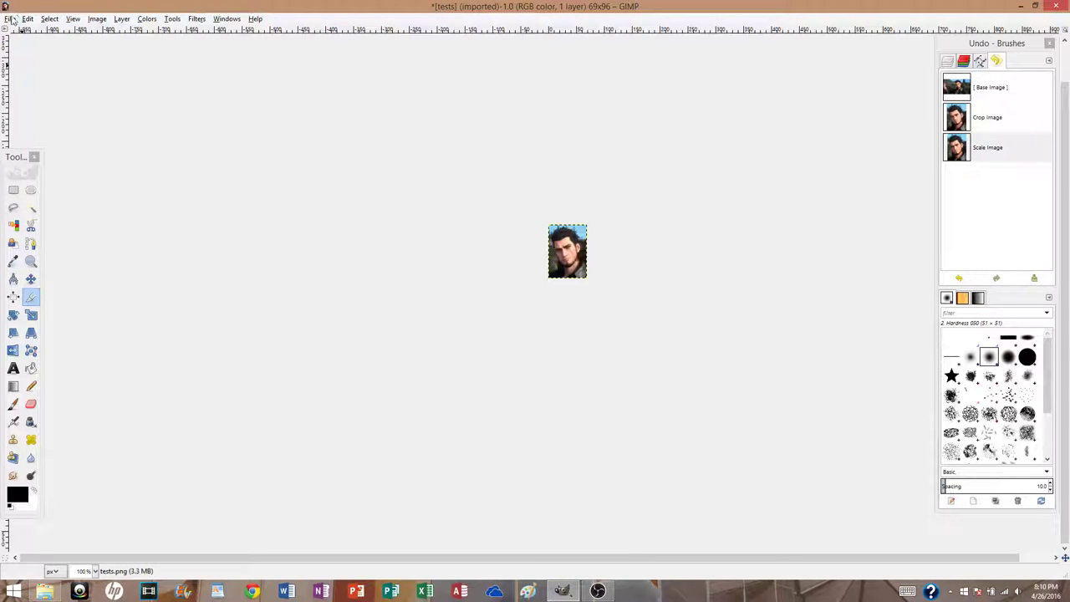
pyautogui.click(12, 18)
pyautogui.click(48, 158)
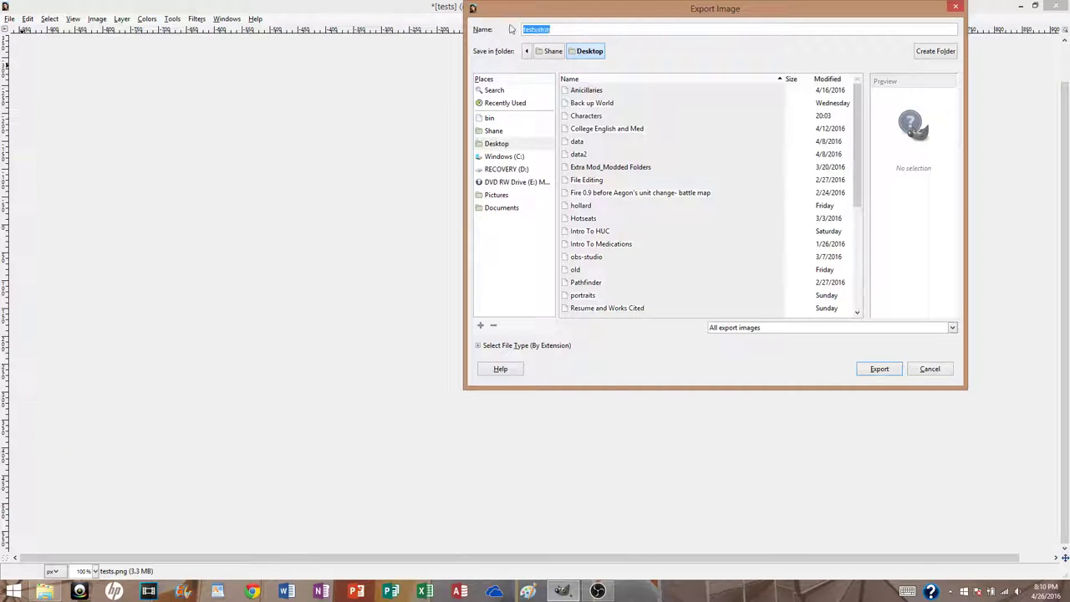
pyautogui.press('BackSpace')
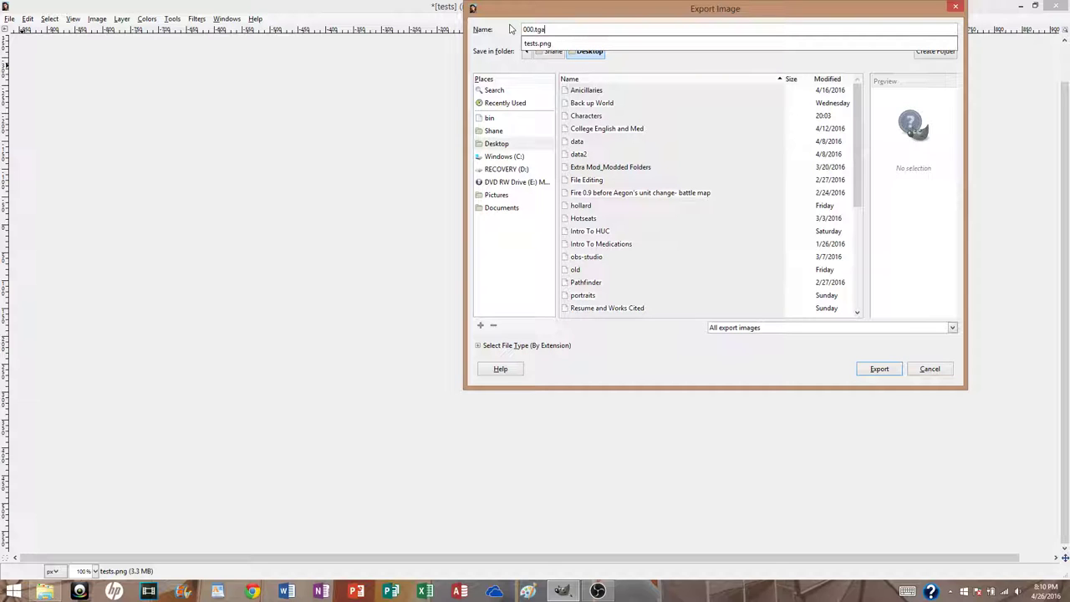
pyautogui.press('Return')
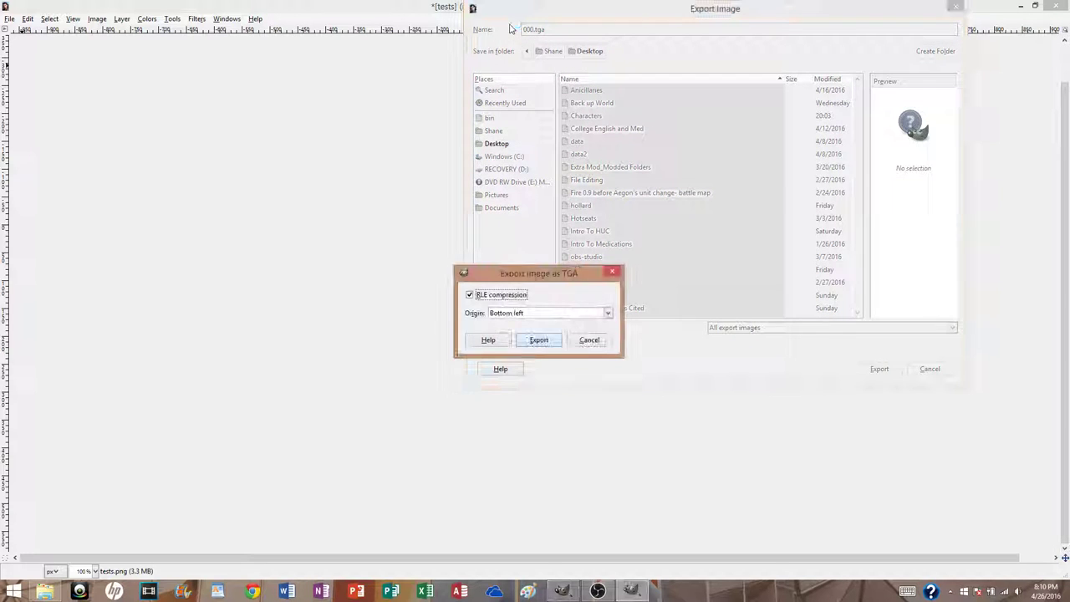
pyautogui.press('Return')
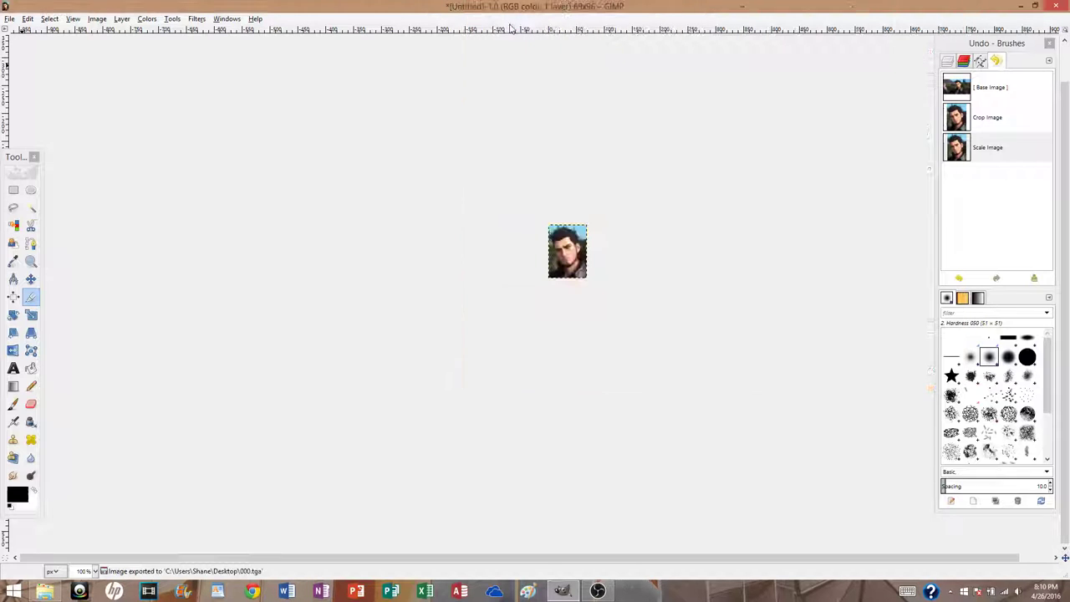
# - Export a second copy of the portrait to the desktop as 001.tga with the same TGA options
pyautogui.click(10, 19)
pyautogui.click(50, 166)
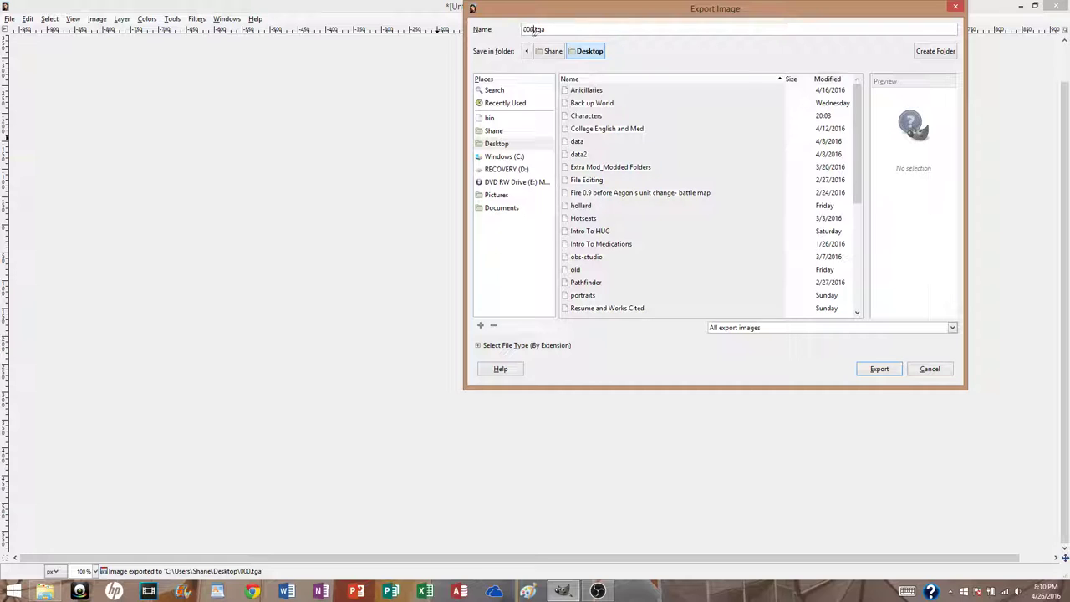
pyautogui.write('001')
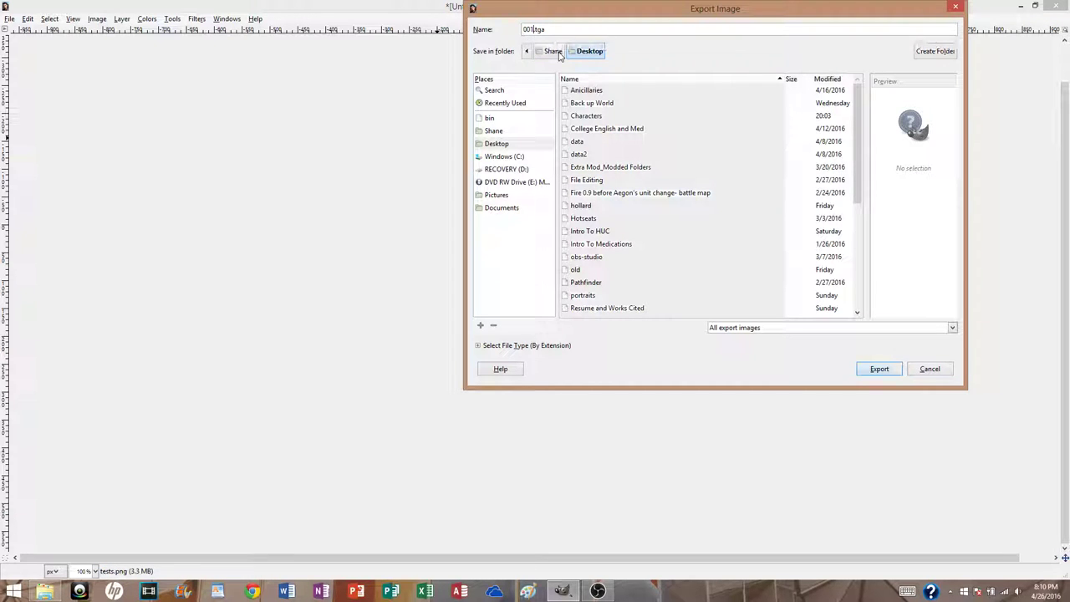
pyautogui.press('Return')
pyautogui.press('Return')
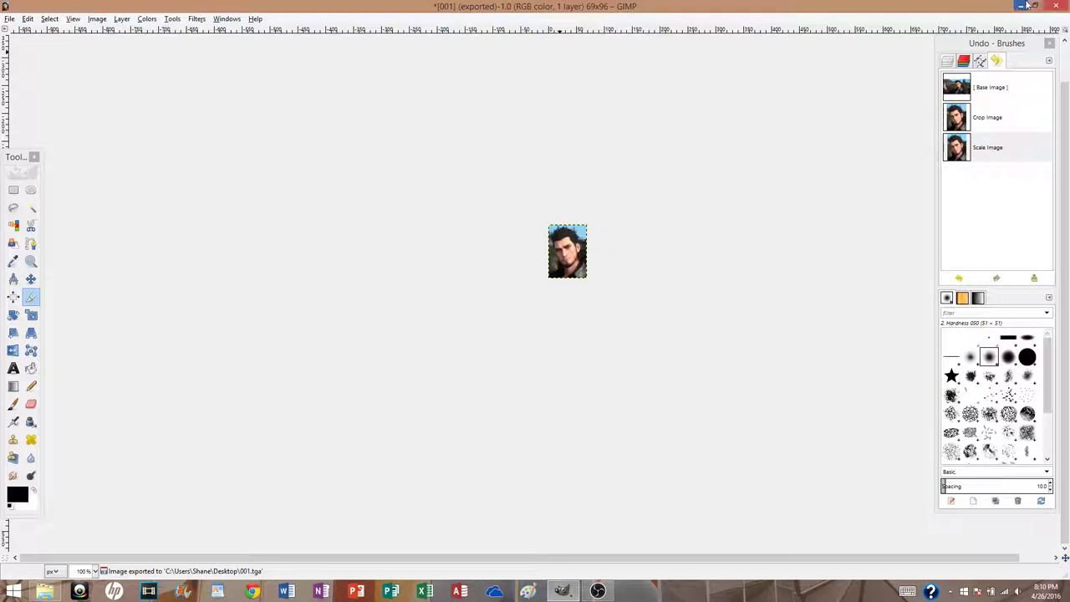
# - Close the exported portrait, discarding its unsaved changes, and clear the remaining editor window away to show the desktop
pyautogui.click(1056, 6)
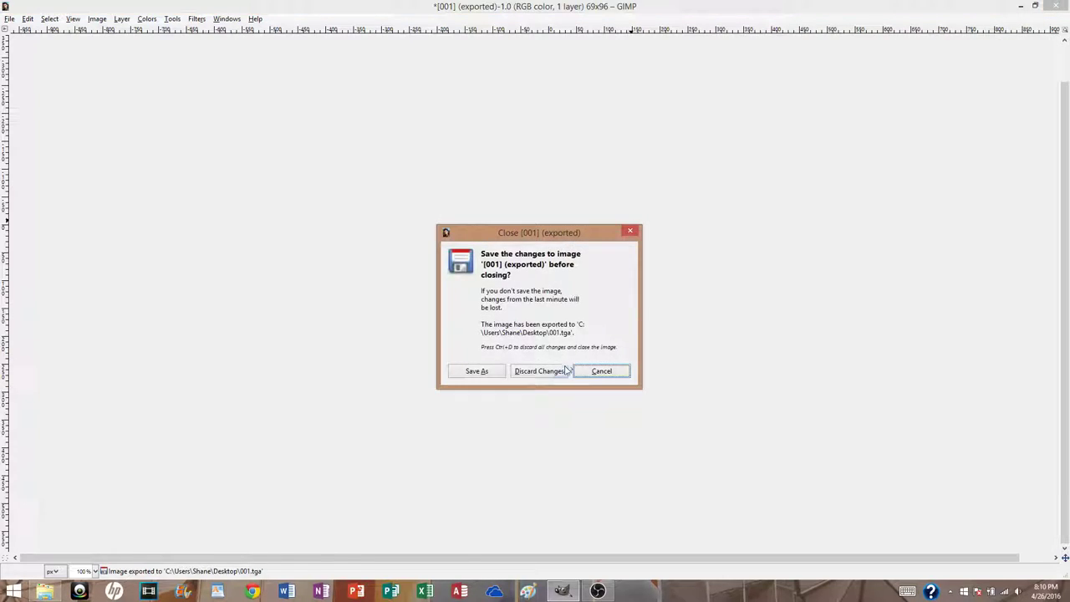
pyautogui.click(556, 370)
pyautogui.click(874, 7)
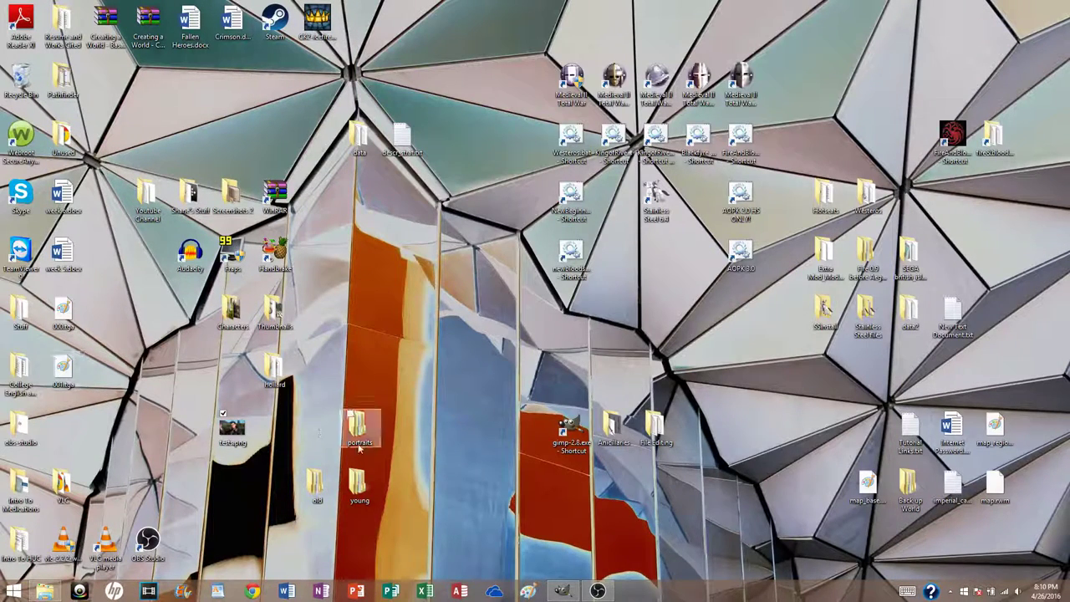
# - Open the desktop's old folder docked to half the screen, and briefly check the contents of the portraits folder
pyautogui.click(321, 477)
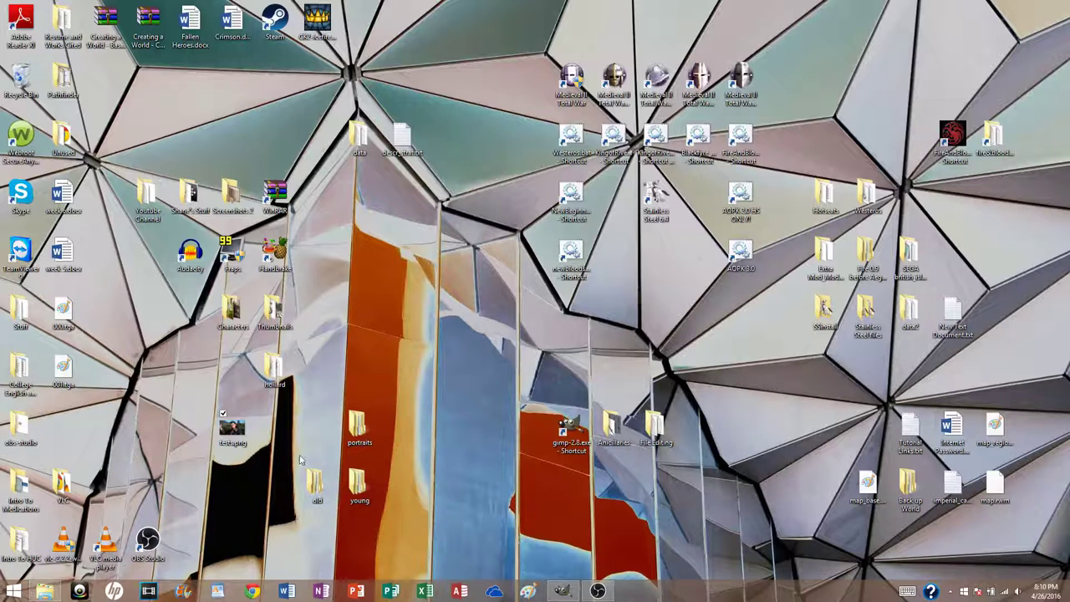
pyautogui.doubleClick(322, 477)
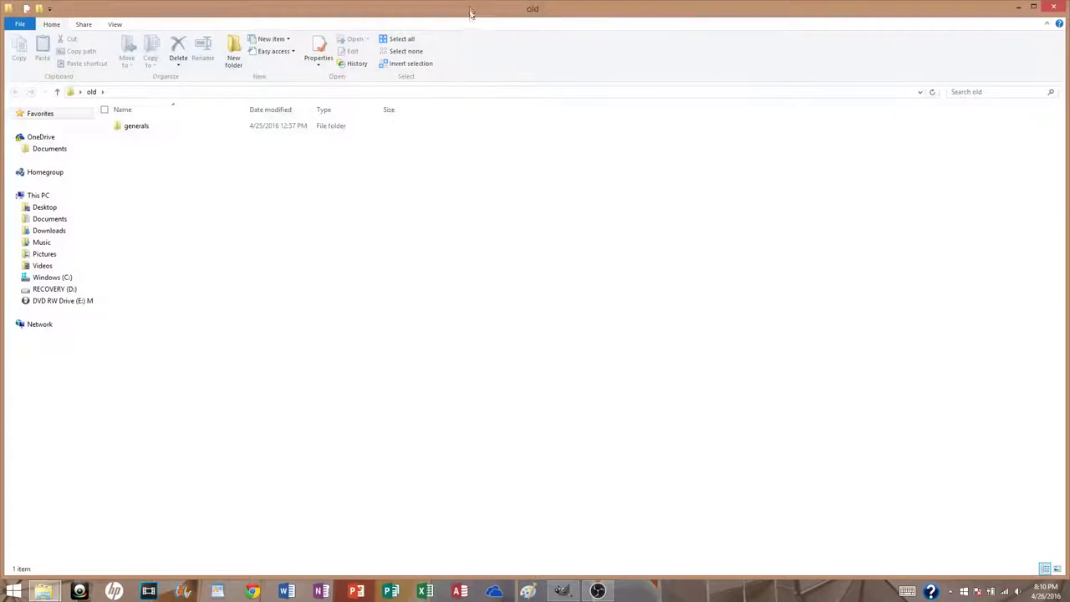
pyautogui.press('super+Right')
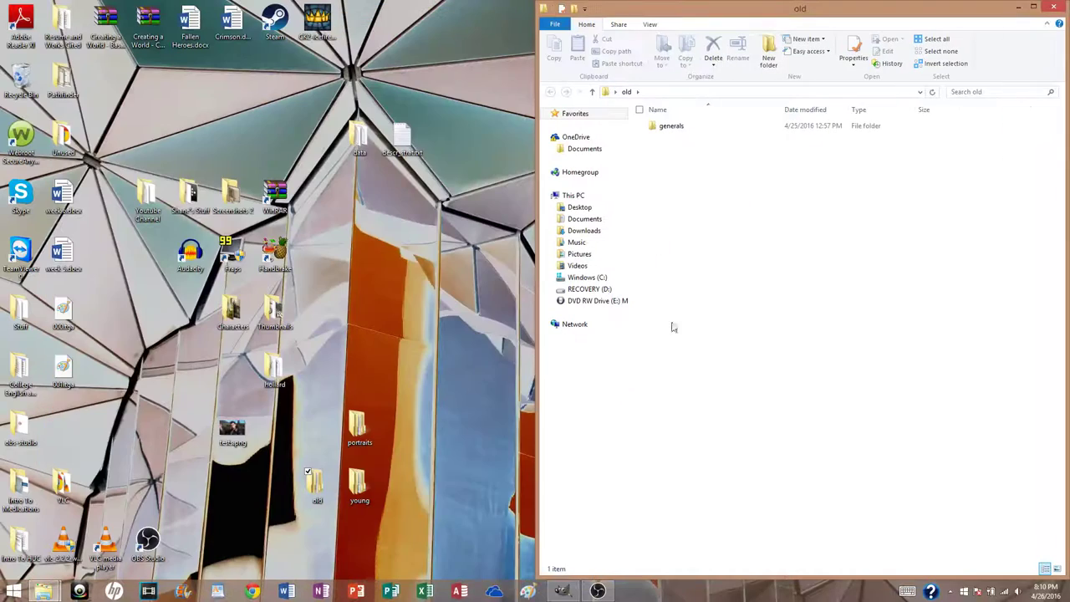
pyautogui.doubleClick(359, 430)
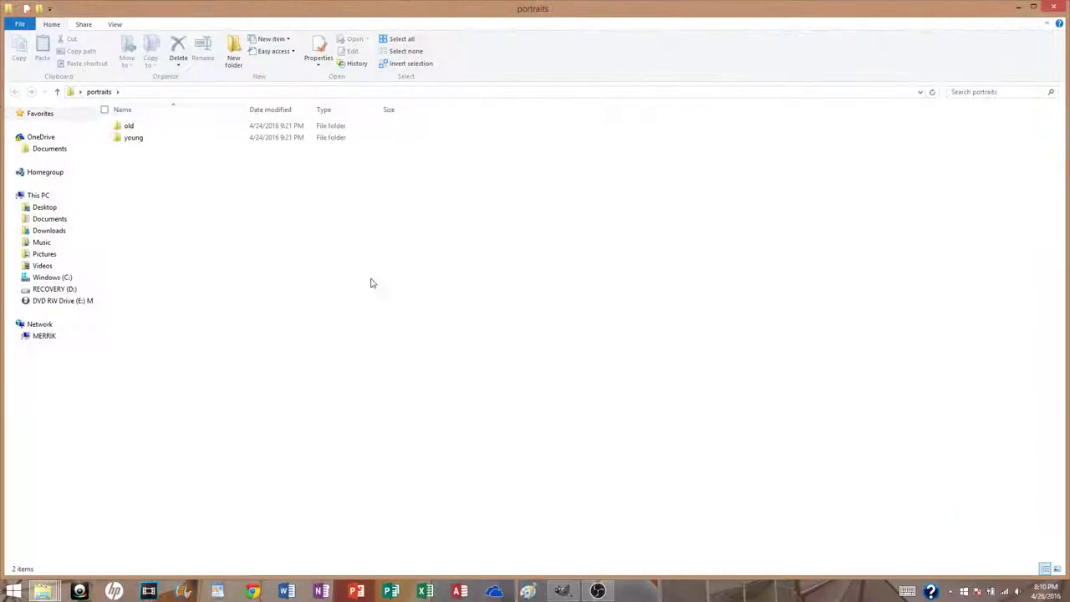
pyautogui.click(1053, 7)
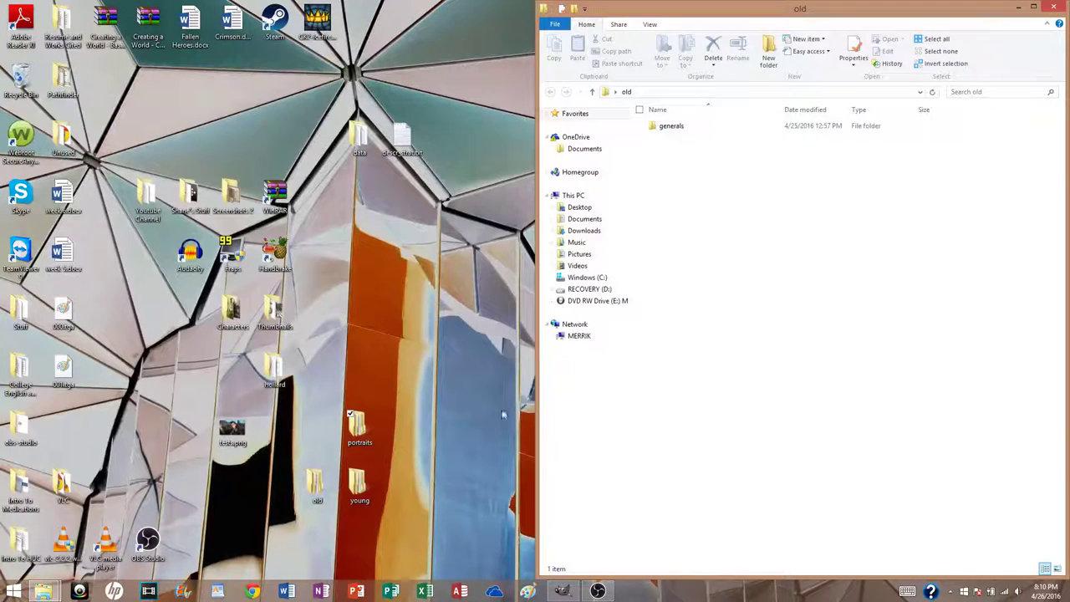
# - Open the generals folder inside old, examine the numbering of its TGA portraits up to the last file, and close the window
pyautogui.doubleClick(693, 127)
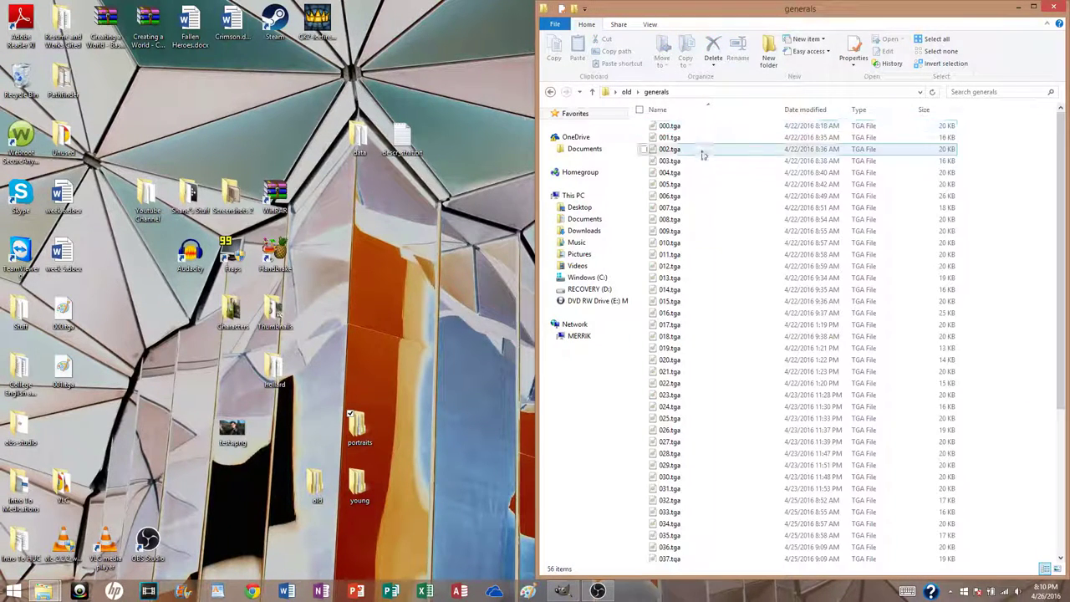
pyautogui.scroll(-6, 733, 187)
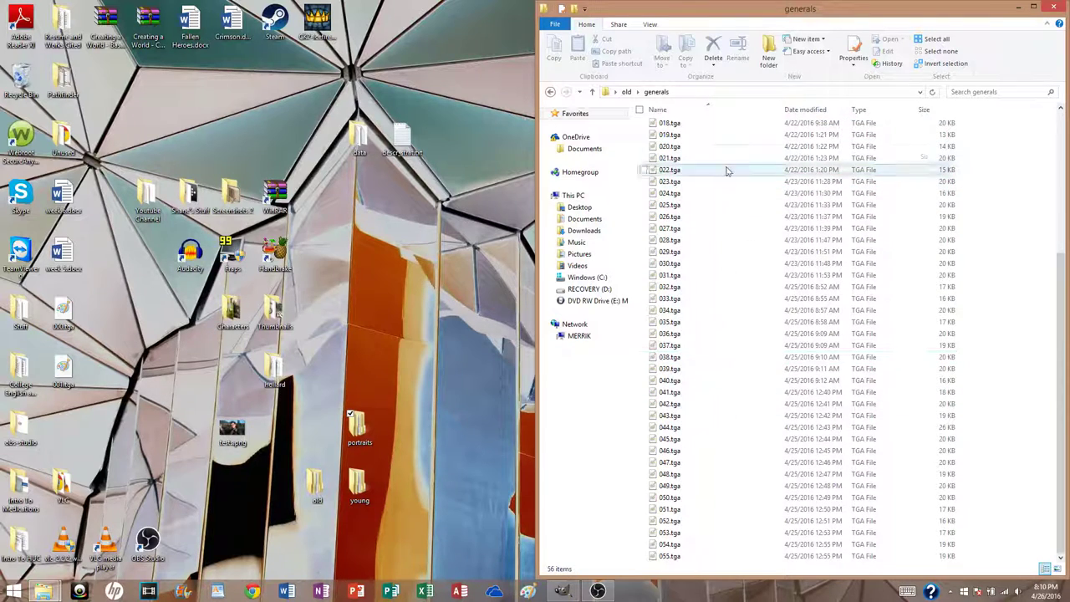
pyautogui.scroll(6, 739, 445)
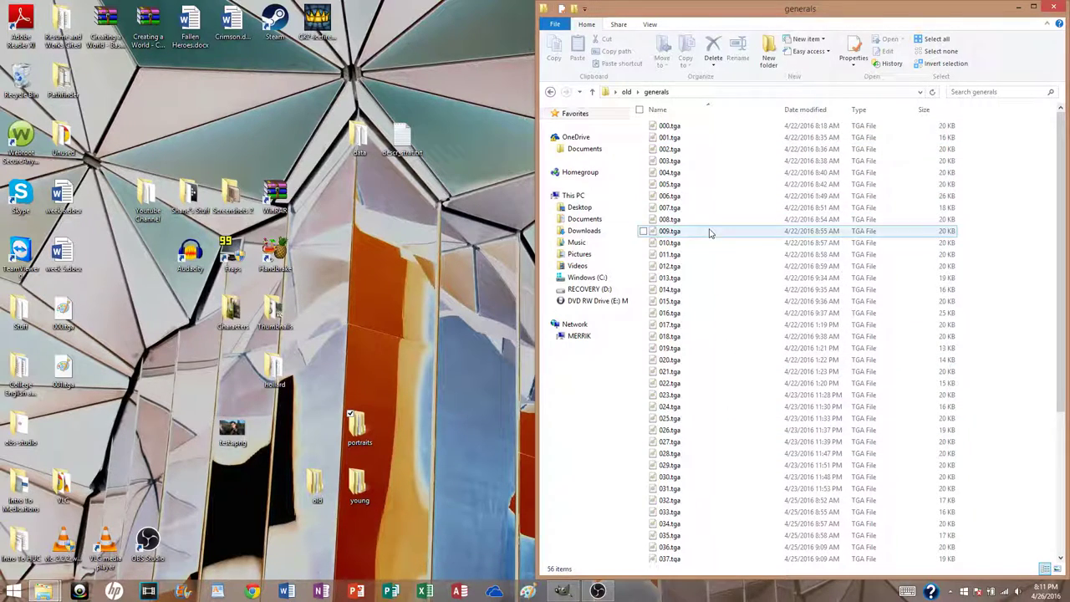
pyautogui.scroll(-6, 709, 301)
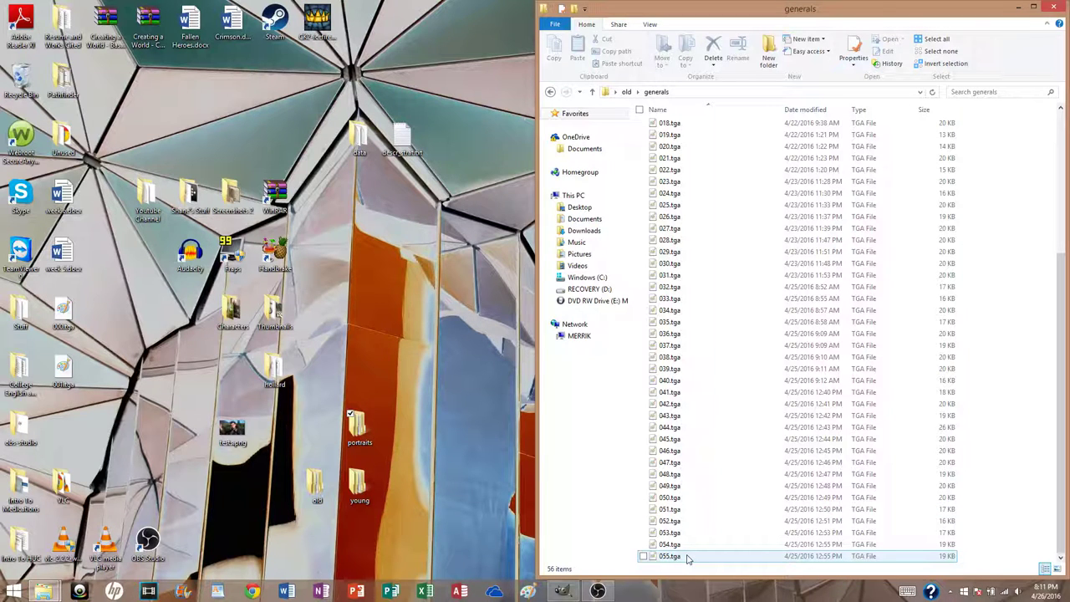
pyautogui.scroll(6, 687, 558)
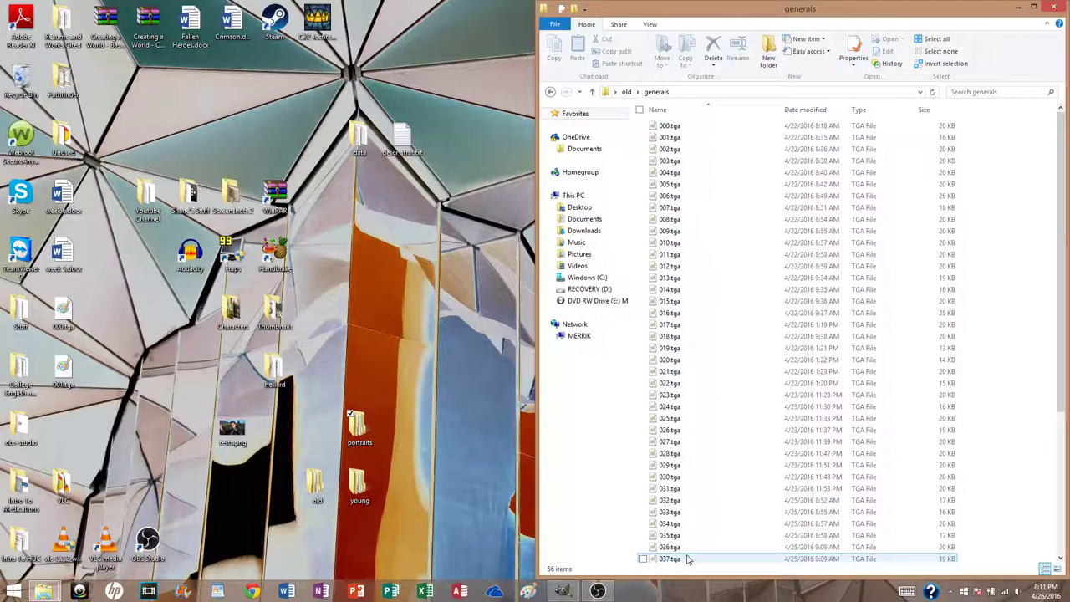
pyautogui.scroll(-6, 761, 473)
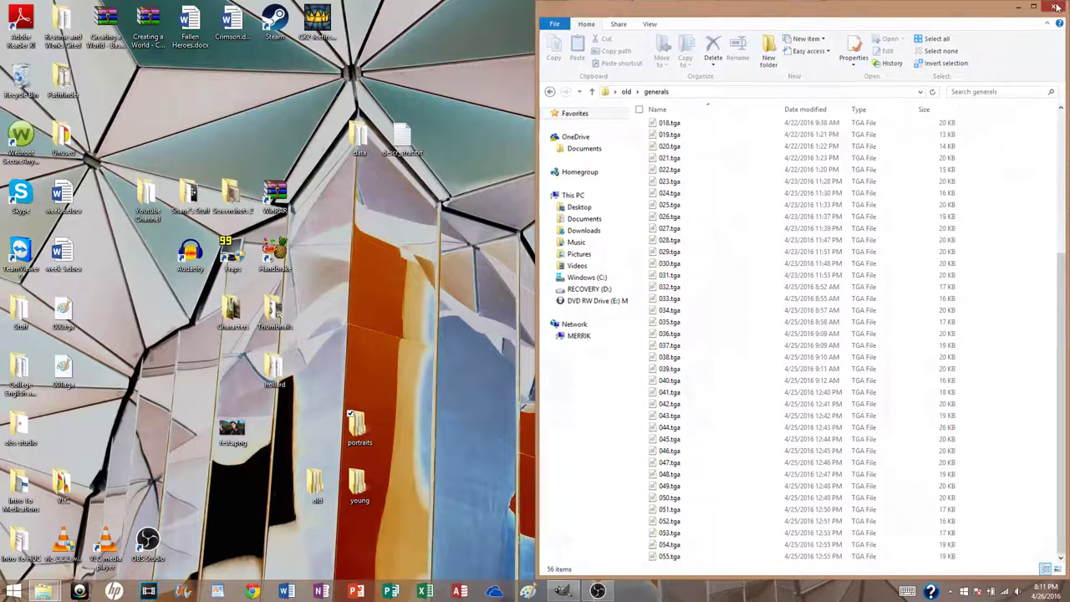
pyautogui.press('super+d')
# - Open the desktop's portraits folder, dock it to half the screen, and go into old and its generals folder
pyautogui.doubleClick(360, 427)
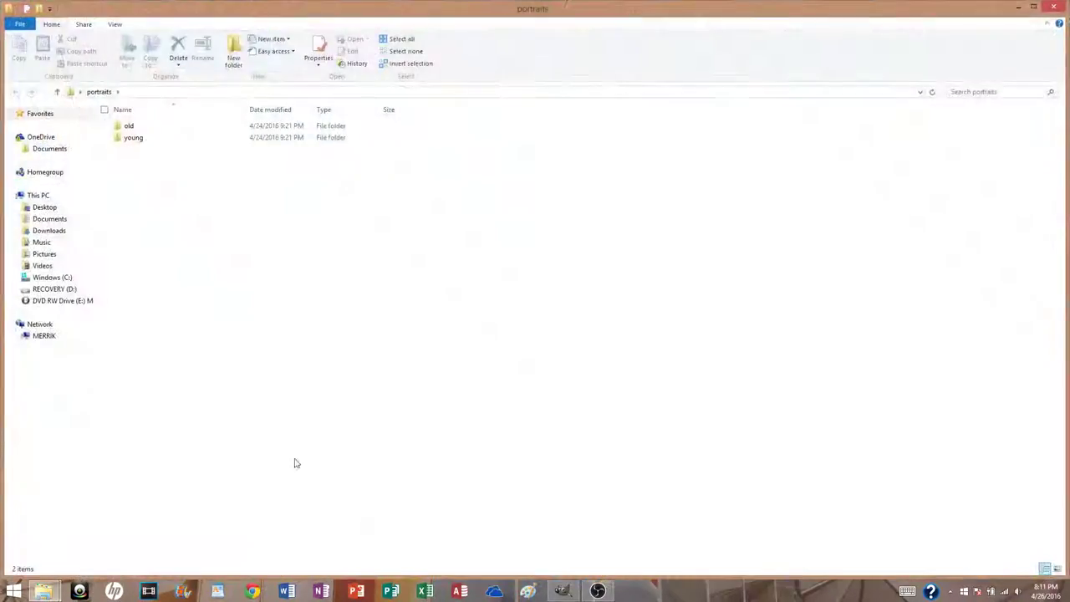
pyautogui.moveTo(337, 15); pyautogui.dragTo(1068, 17)
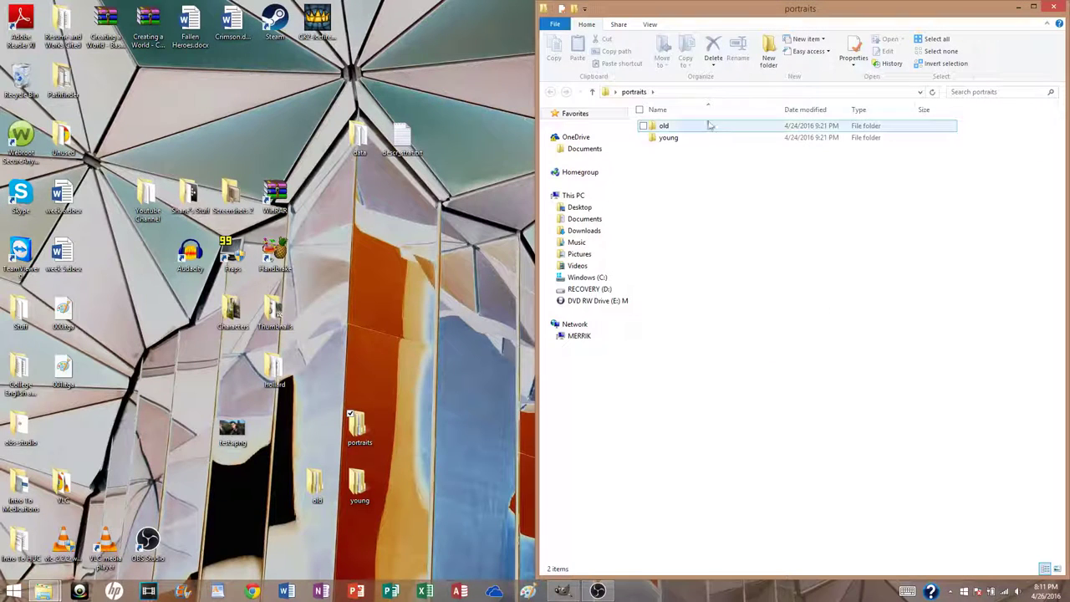
pyautogui.doubleClick(669, 126)
pyautogui.doubleClick(695, 128)
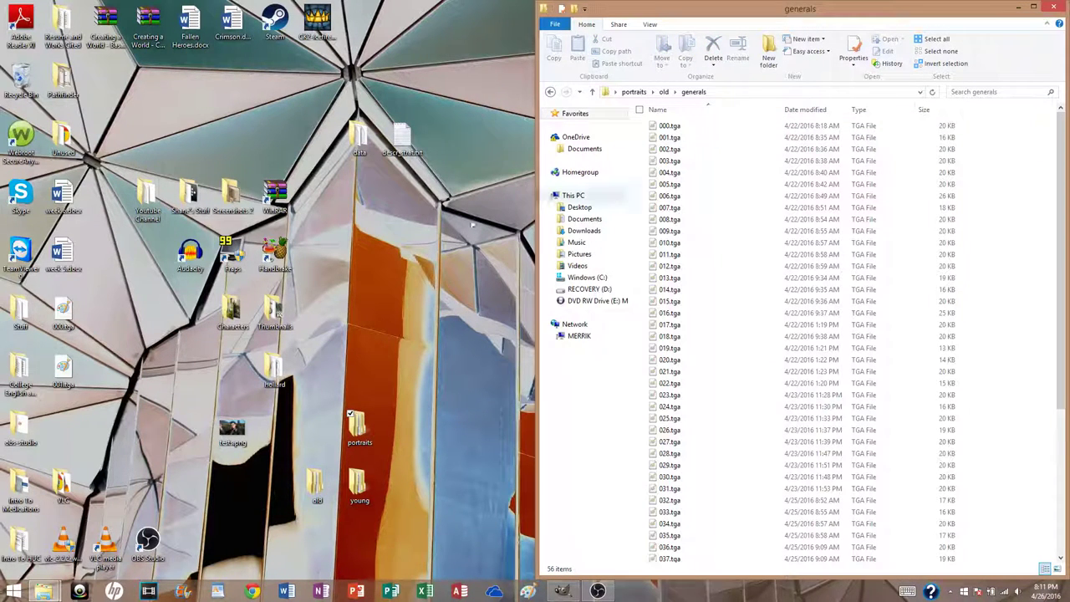
# - Rename 000.tga on the desktop to 056.tga and move it into the old generals folder
pyautogui.rightClick(71, 316)
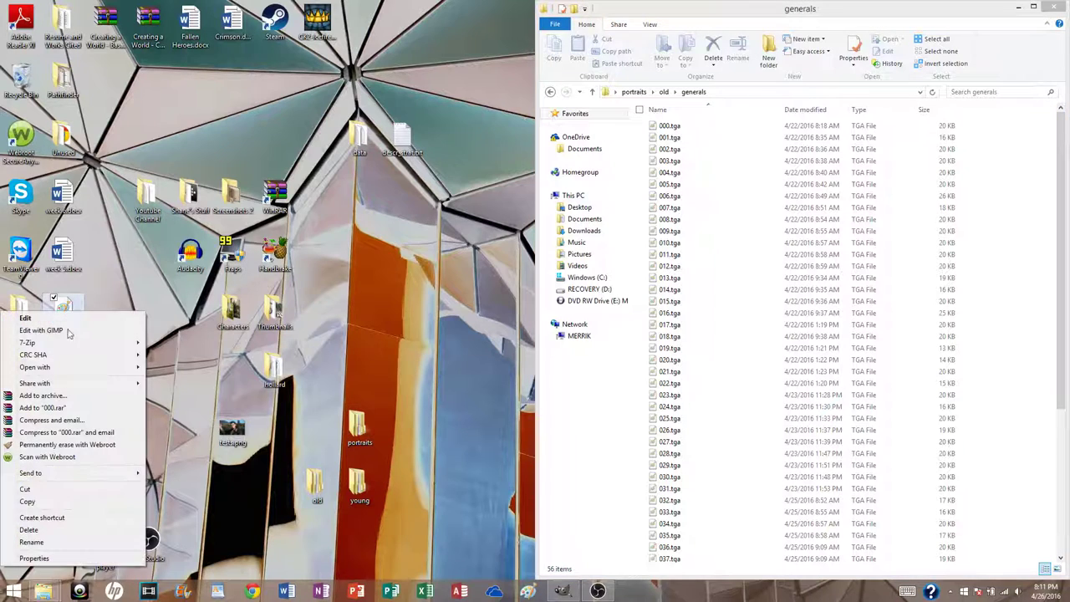
pyautogui.click(30, 542)
pyautogui.press('BackSpace')
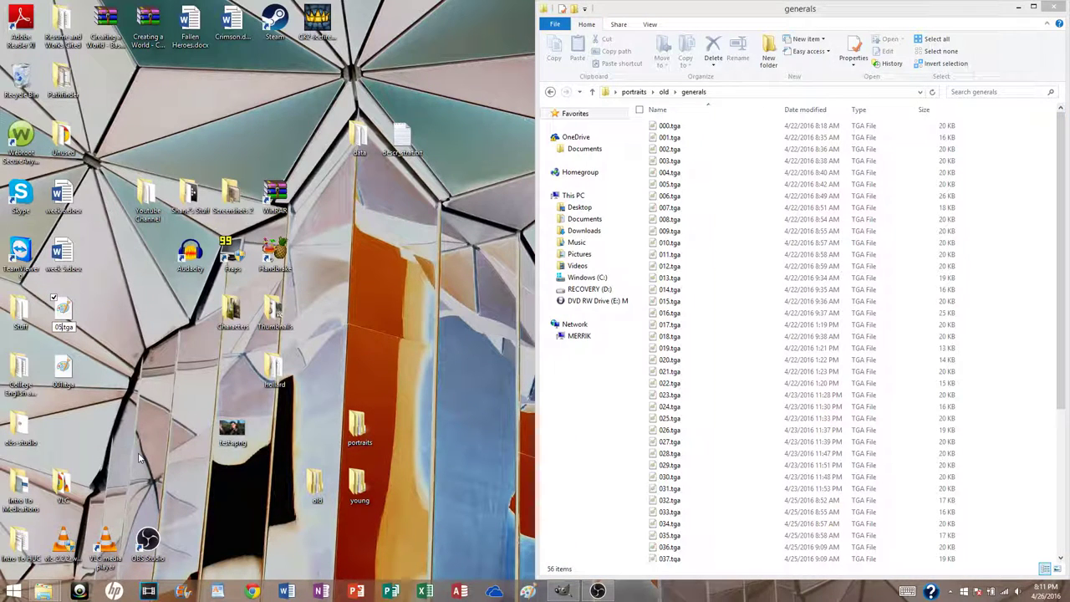
pyautogui.press('Return')
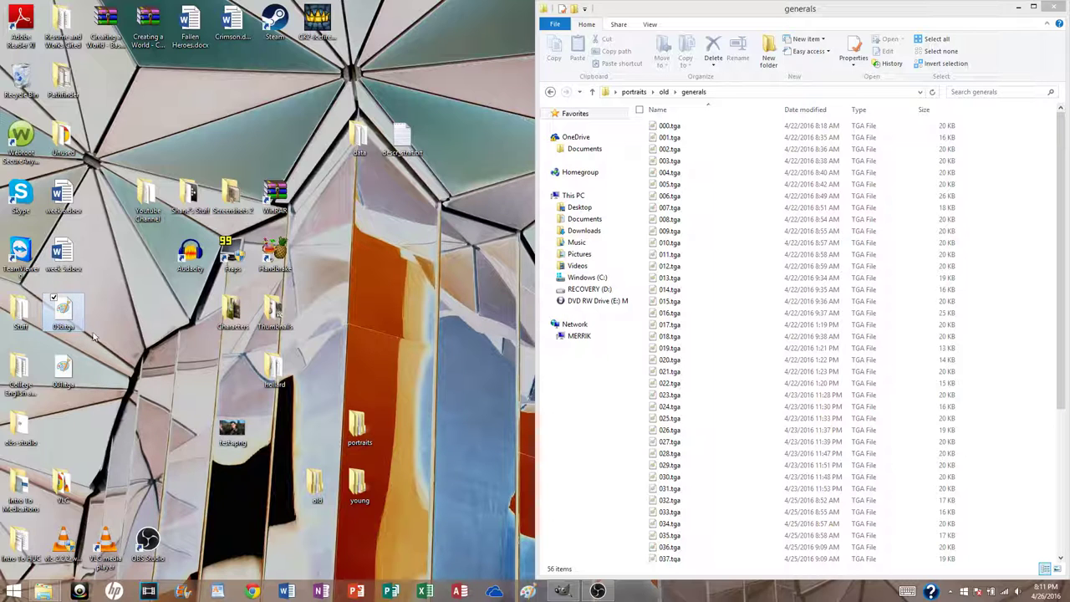
pyautogui.moveTo(66, 316); pyautogui.dragTo(970, 394)
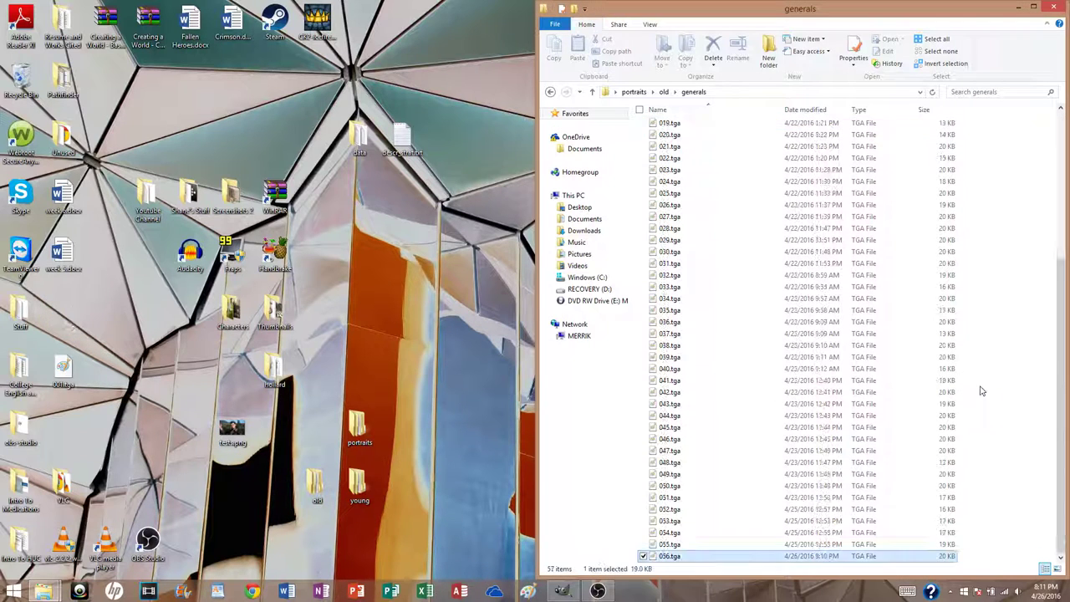
# - Go back to the portraits folder and open the generals folder inside young, showing the end of its file list
pyautogui.click(550, 91)
pyautogui.click(550, 92)
pyautogui.doubleClick(660, 141)
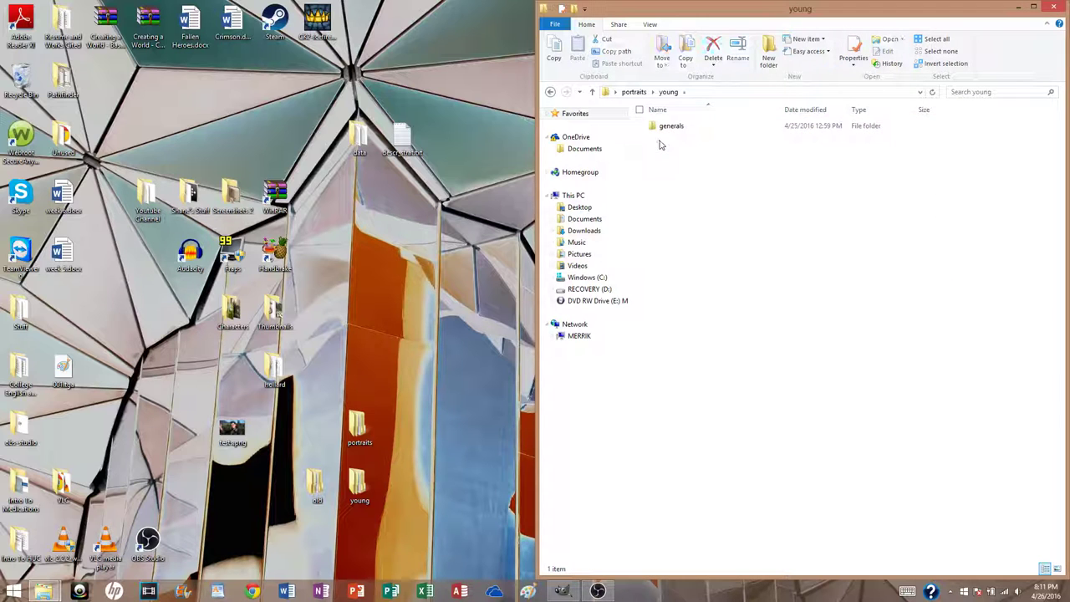
pyautogui.doubleClick(679, 127)
pyautogui.scroll(-6, 679, 301)
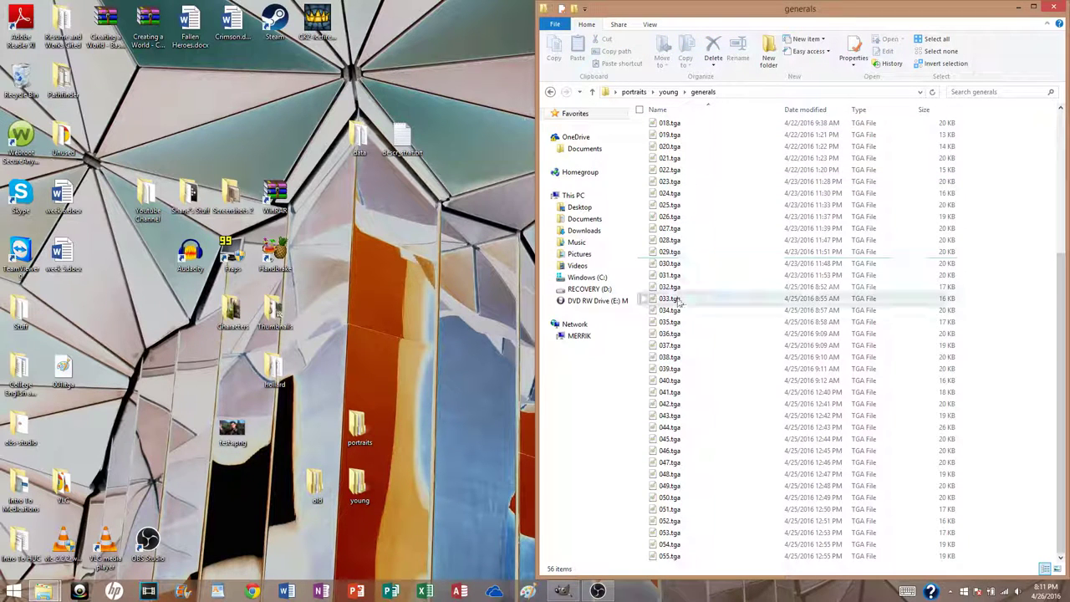
# - Rename 001.tga on the desktop to 056.tga, move it into the young generals folder, and close the folder window
pyautogui.rightClick(75, 372)
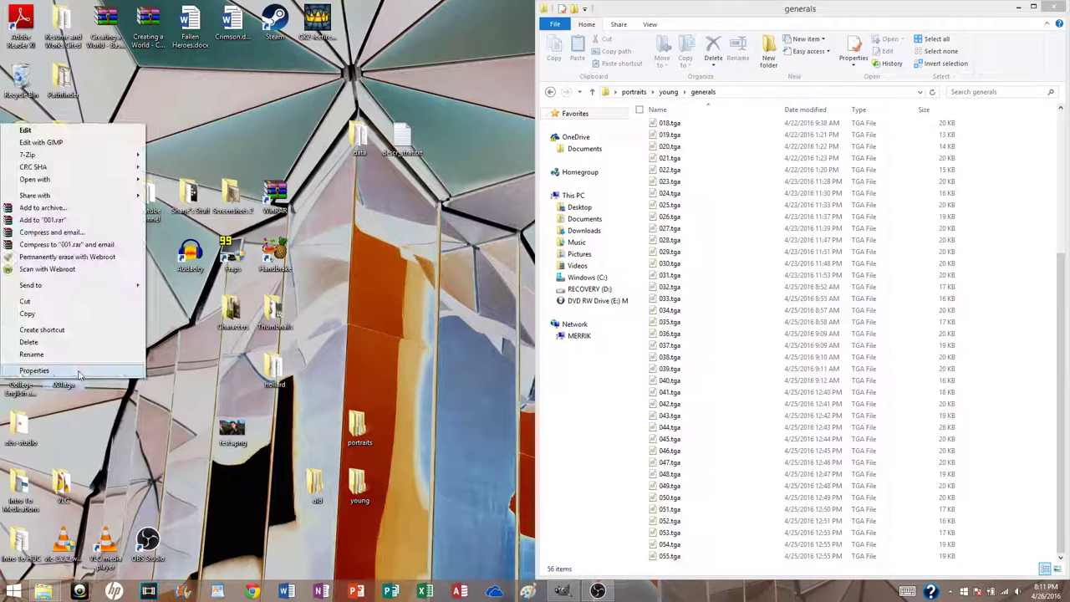
pyautogui.click(79, 354)
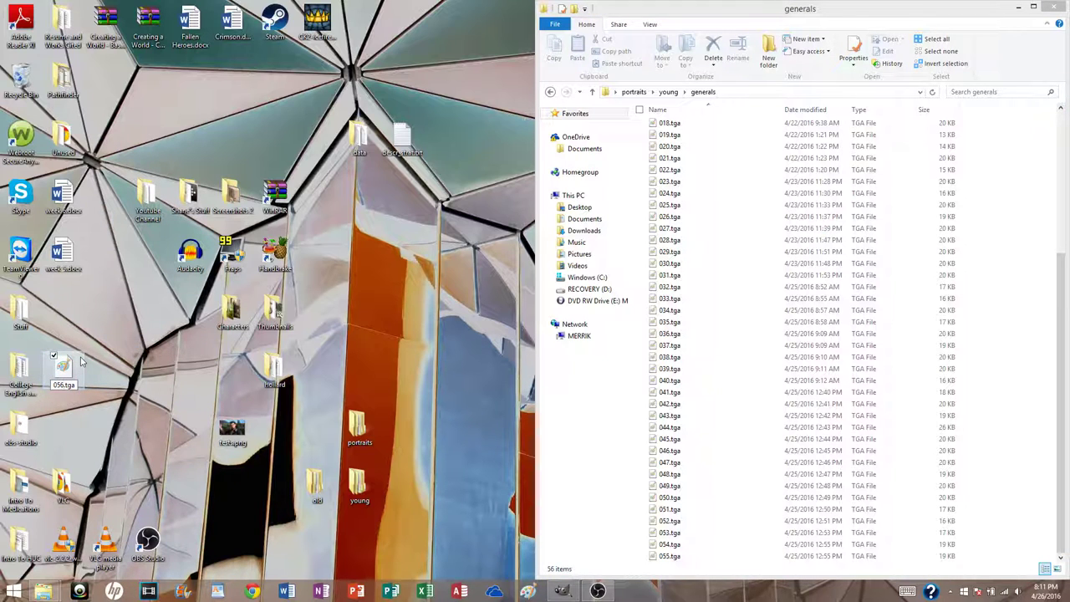
pyautogui.write('056')
pyautogui.press('Return')
pyautogui.moveTo(67, 380); pyautogui.dragTo(1015, 426)
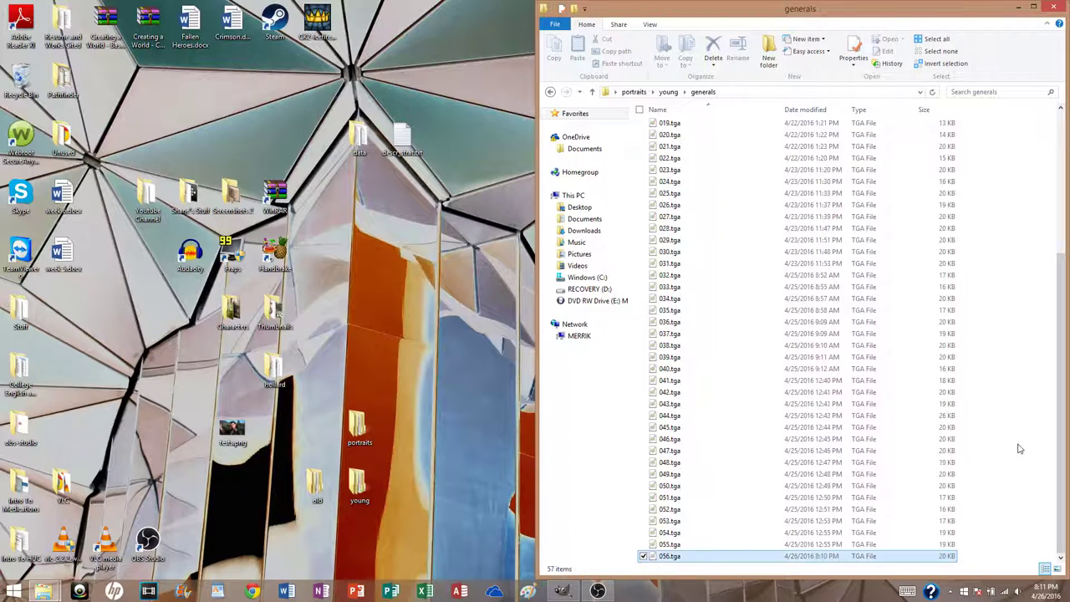
pyautogui.click(549, 92)
pyautogui.click(550, 92)
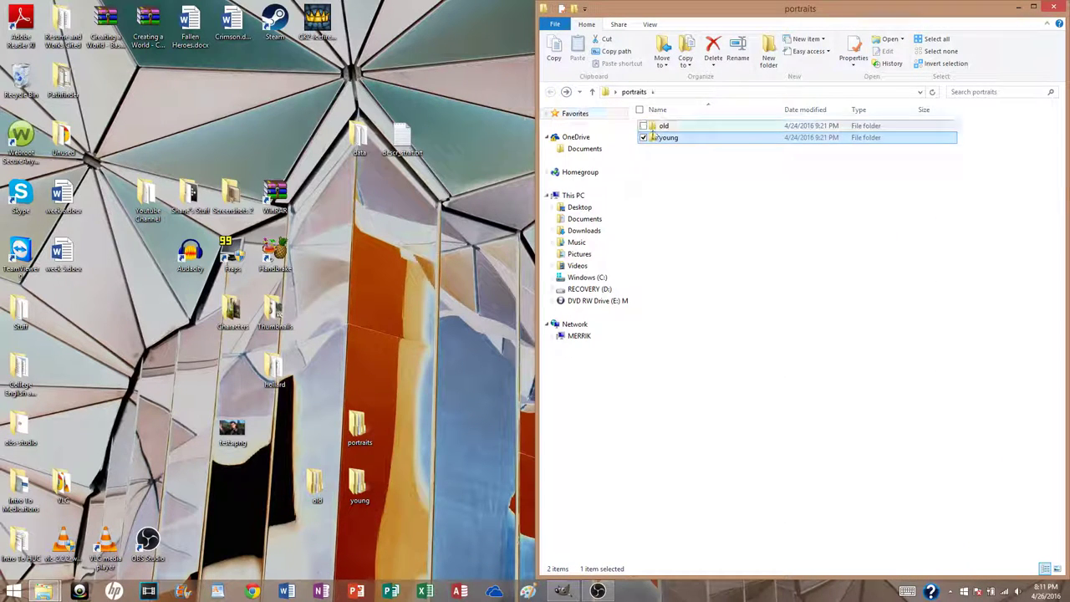
pyautogui.click(1042, 10)
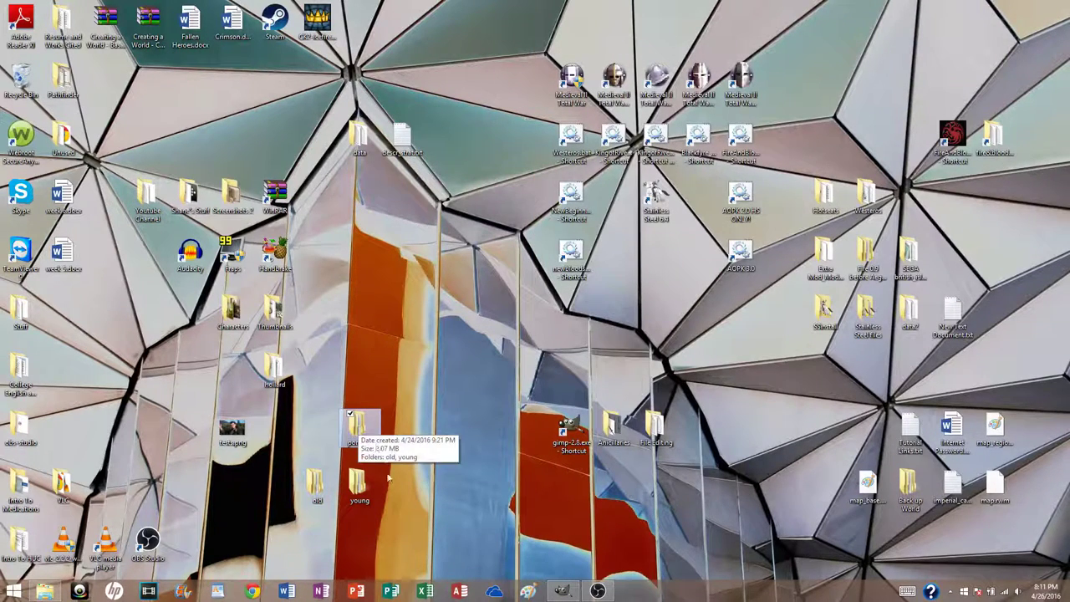
# - Copy the desktop's portraits folder into the FireAndBlood_0.9 mod's eastern_european portraits folder, replacing the existing files
pyautogui.click(44, 591)
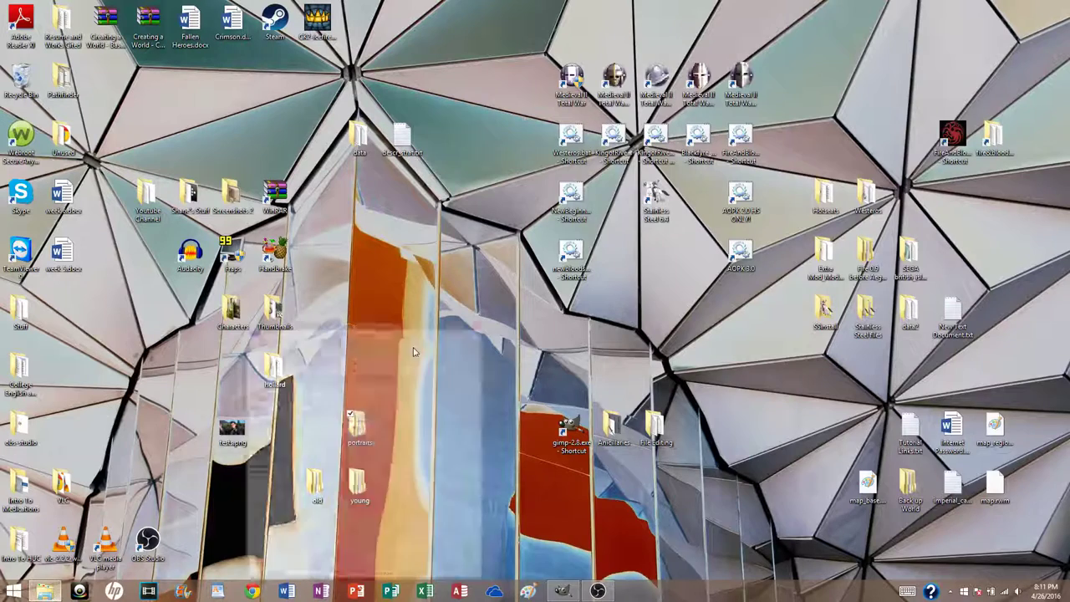
pyautogui.click(550, 92)
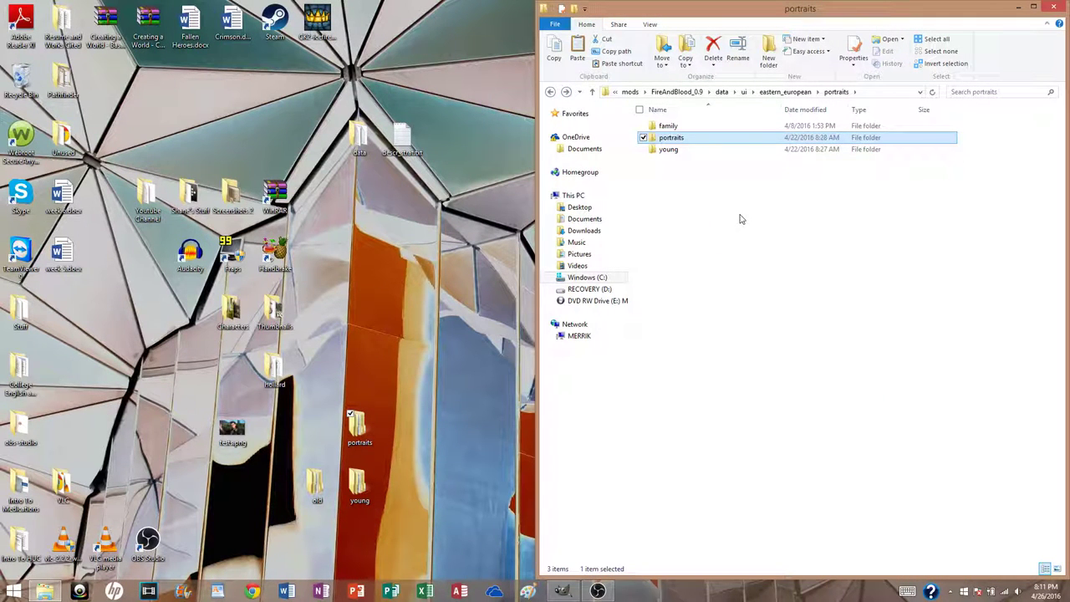
pyautogui.hotkey('ctrl', 'v')
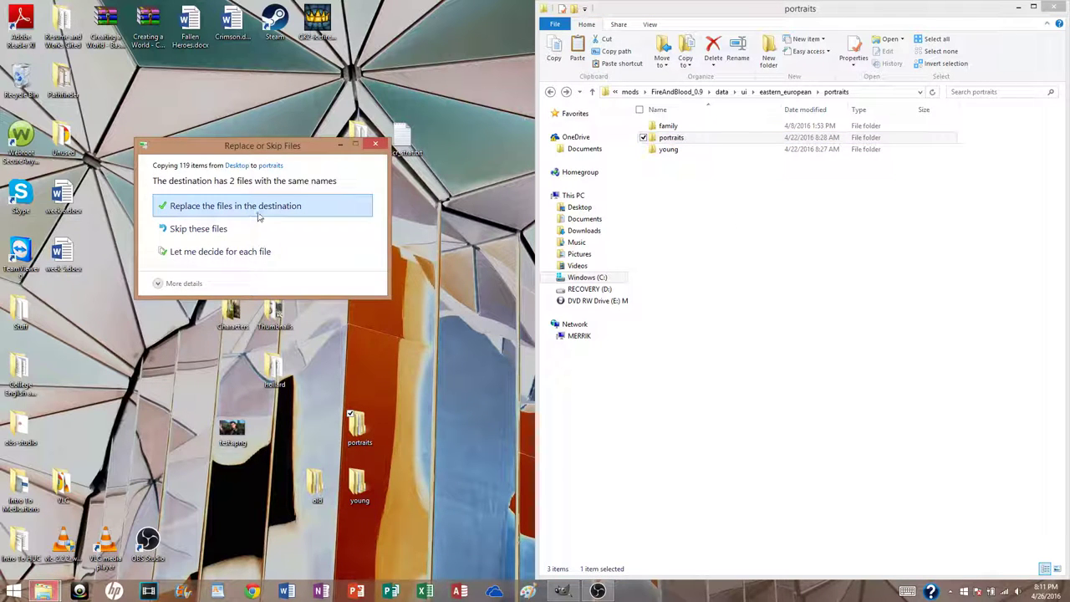
pyautogui.click(294, 213)
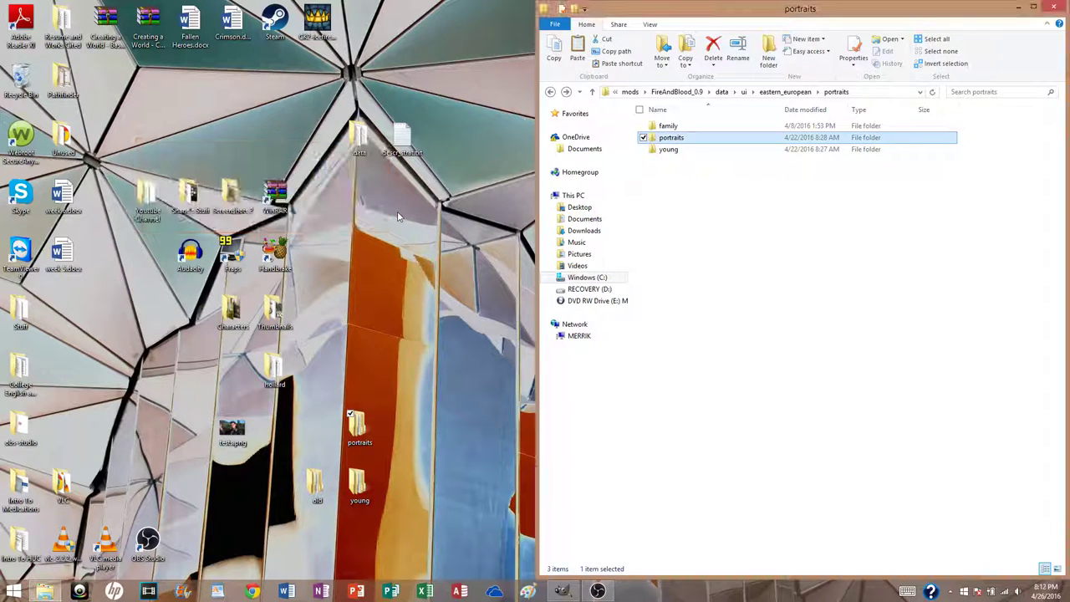
# - Check the end of the file list in eastern_european's old generals folder, and return to the mod's ui folder
pyautogui.doubleClick(770, 139)
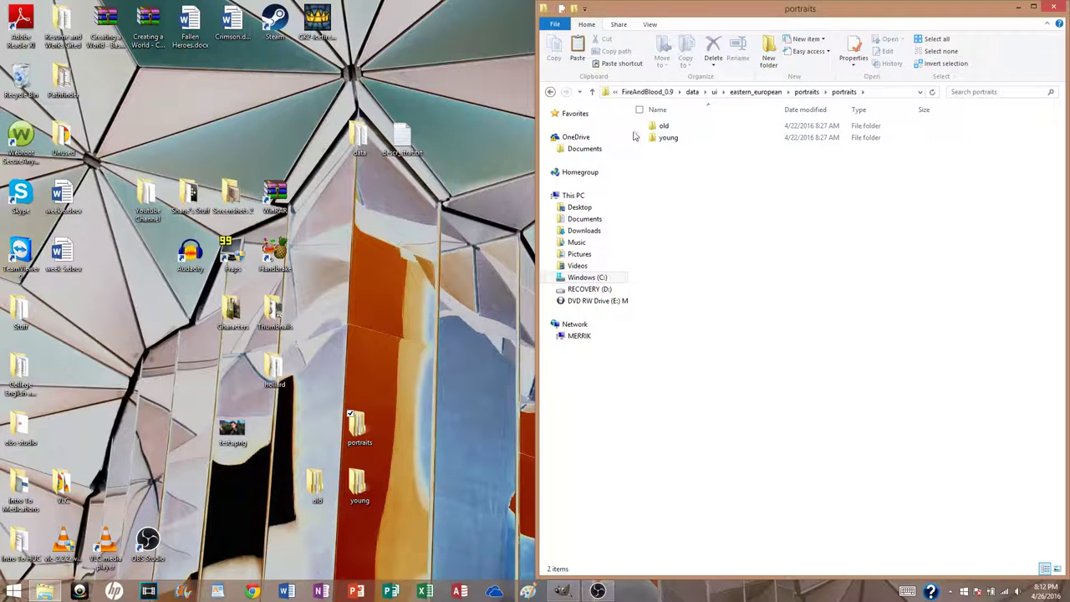
pyautogui.doubleClick(703, 126)
pyautogui.doubleClick(704, 127)
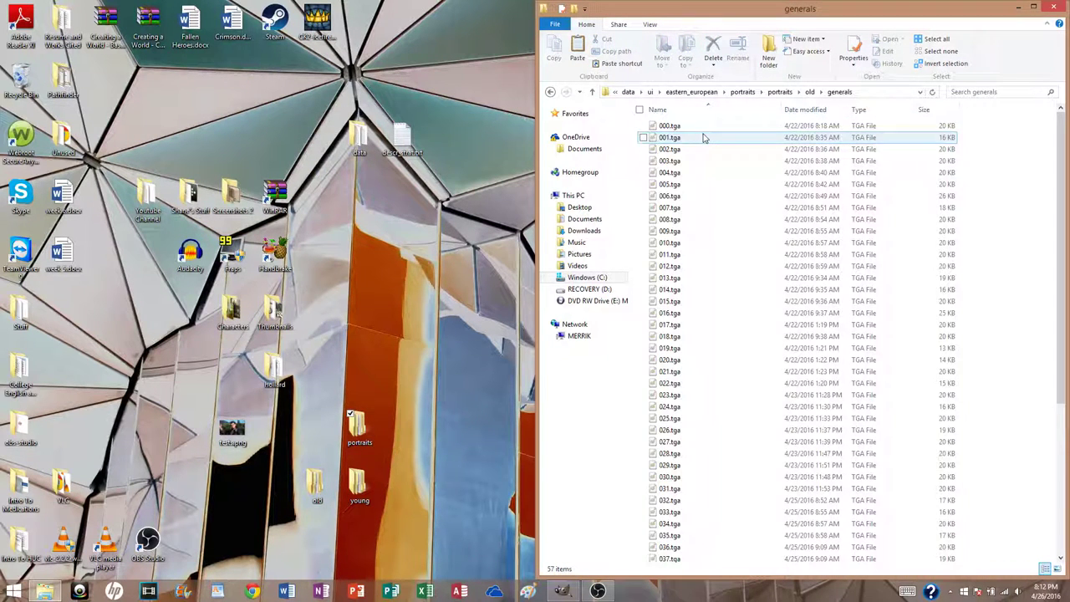
pyautogui.scroll(-6, 705, 133)
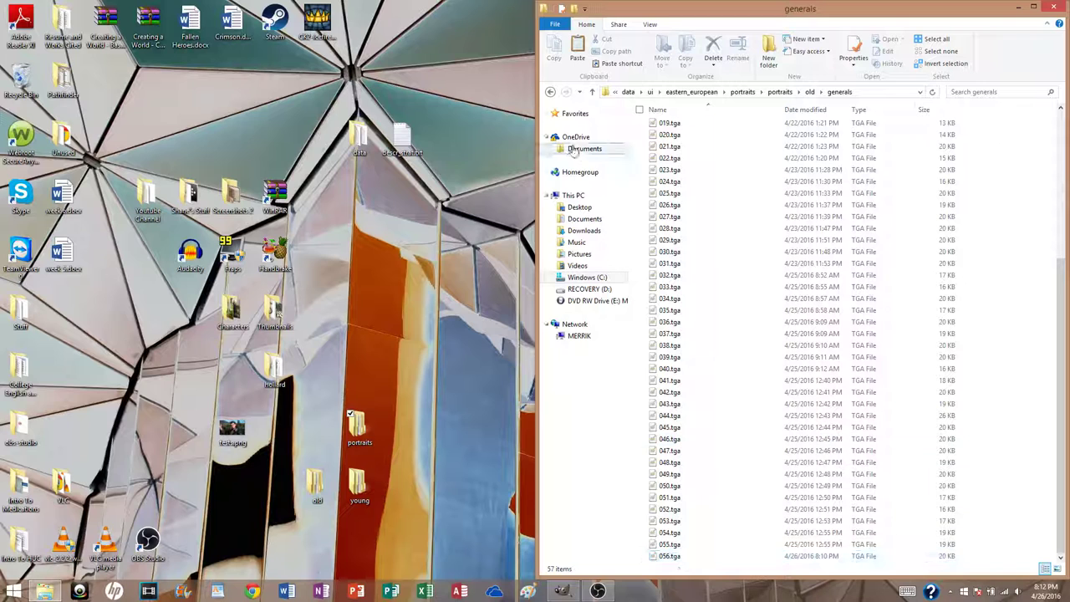
pyautogui.click(550, 92)
pyautogui.click(550, 92)
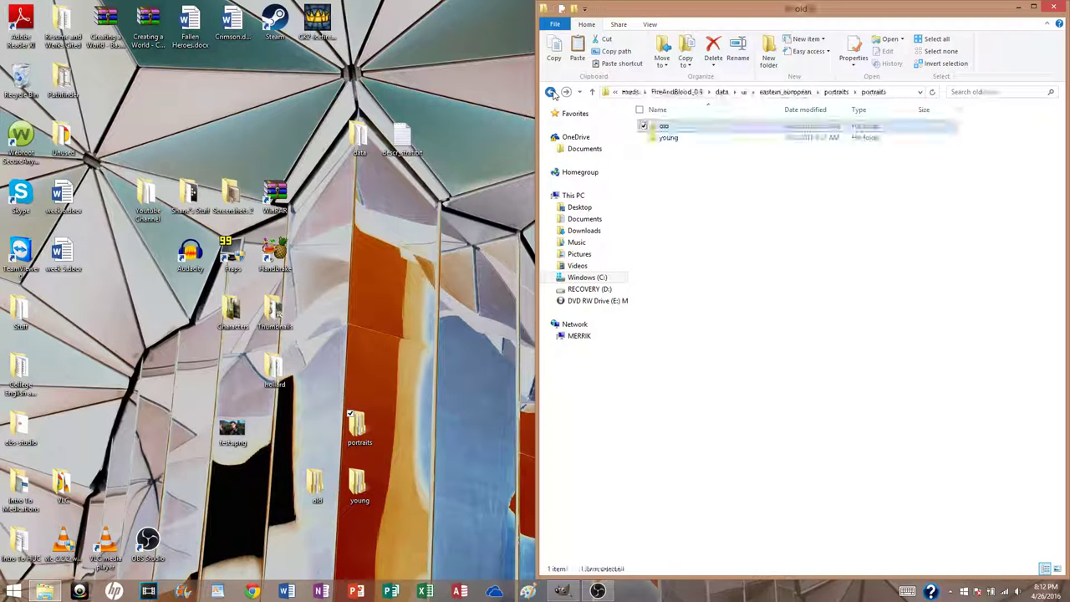
pyautogui.click(550, 92)
pyautogui.click(550, 92)
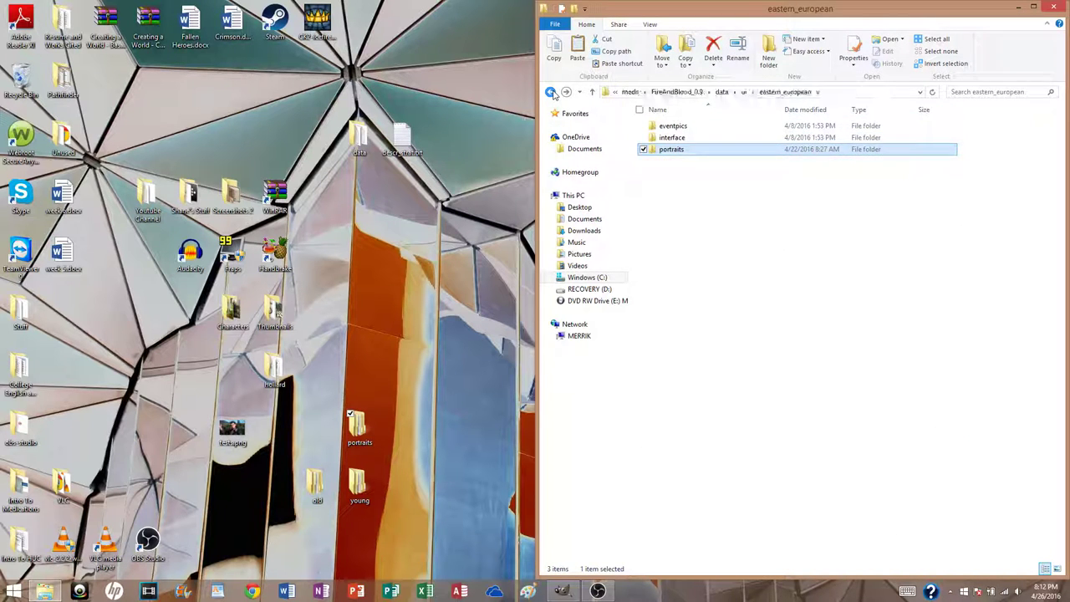
pyautogui.click(550, 92)
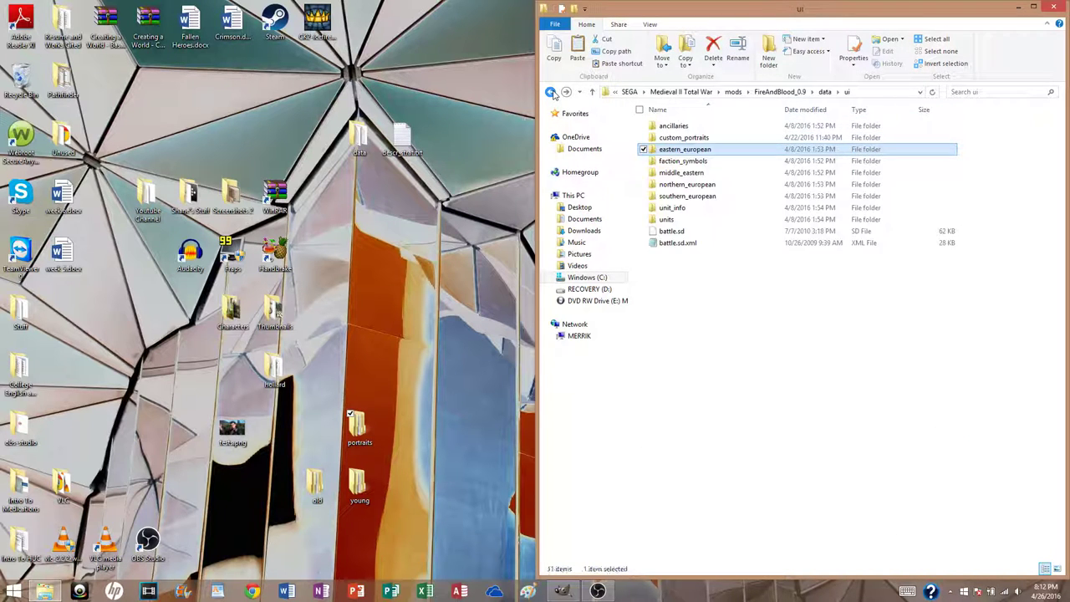
# - Open middle_eastern's nested portraits folder and examine the TGA files in its young generals folder
pyautogui.doubleClick(717, 172)
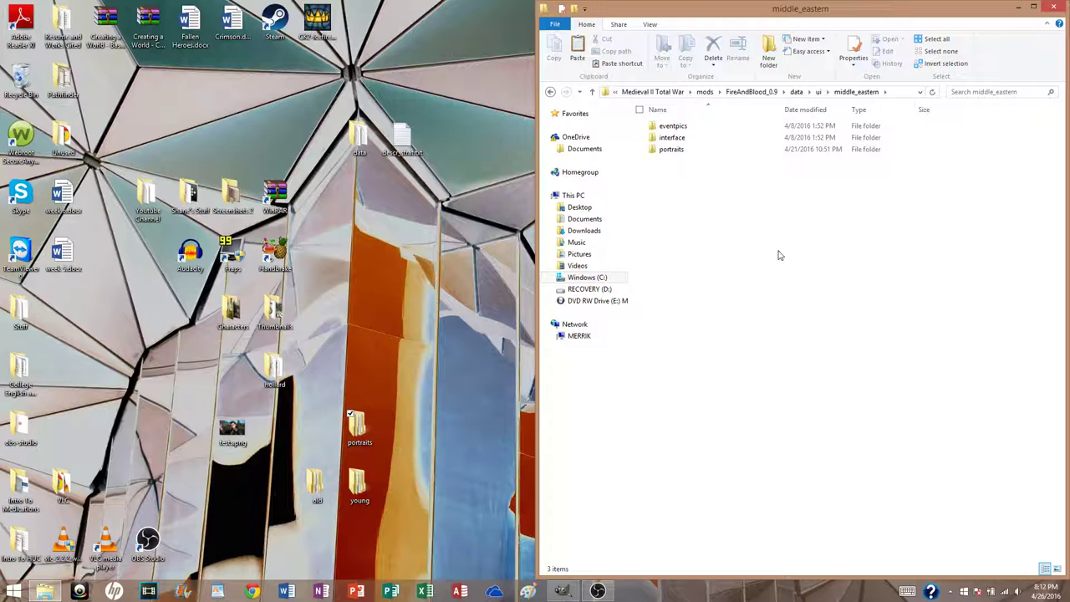
pyautogui.doubleClick(698, 149)
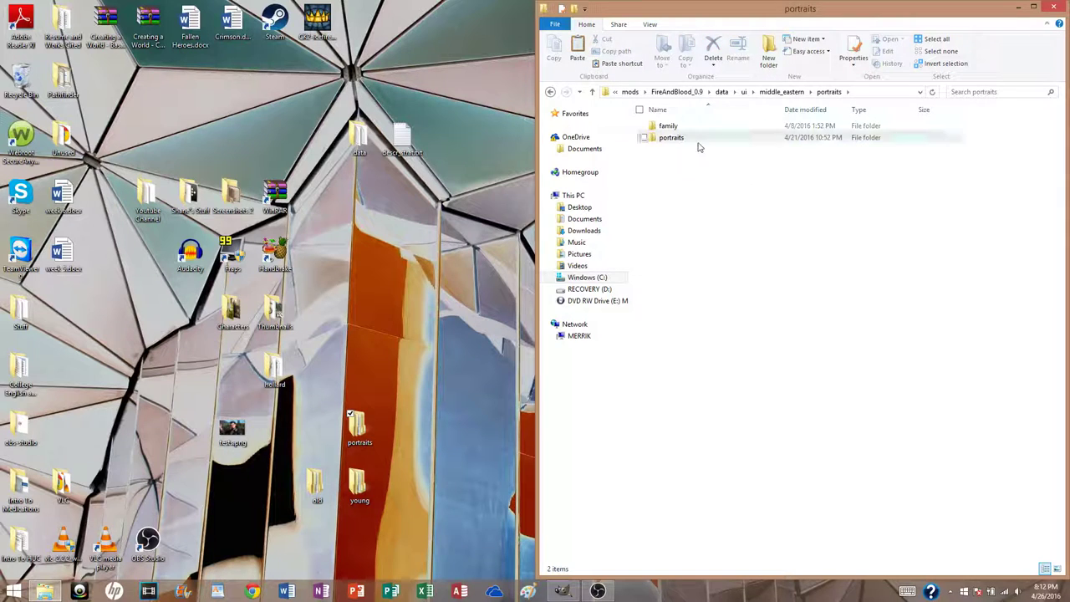
pyautogui.doubleClick(695, 138)
pyautogui.click(693, 137)
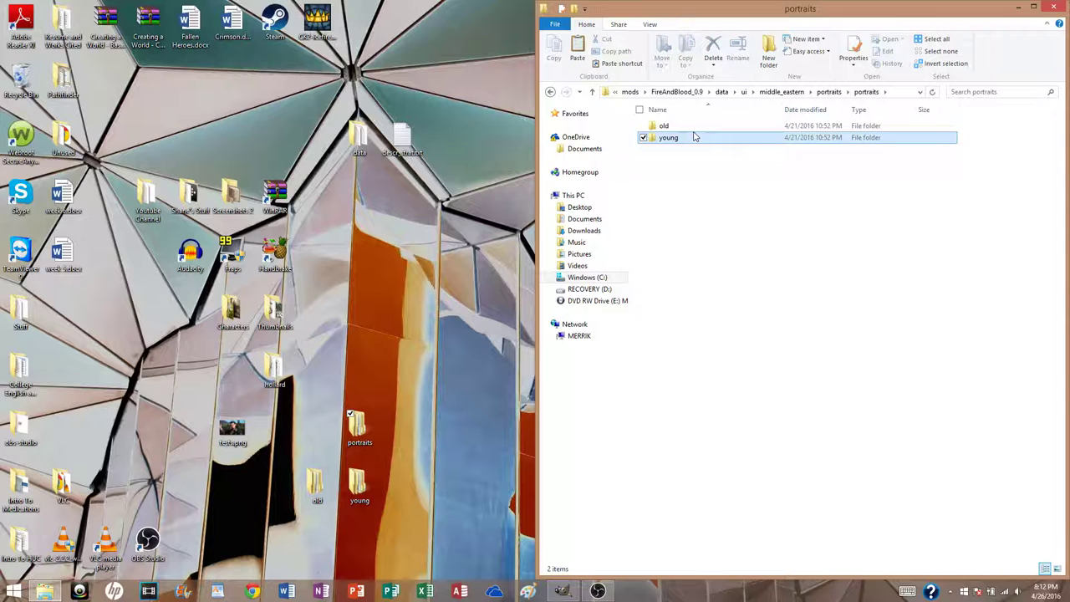
pyautogui.doubleClick(692, 137)
pyautogui.doubleClick(693, 126)
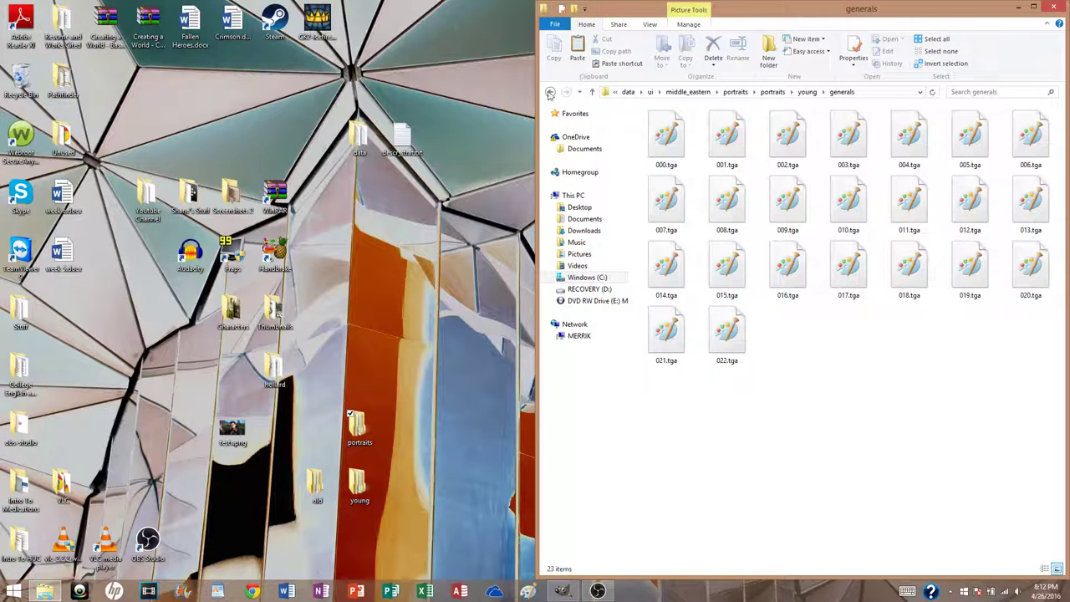
# - Return to middle_eastern's outer portraits folder and paste the copied portraits folder there, replacing the existing files
pyautogui.click(549, 93)
pyautogui.click(549, 92)
pyautogui.click(549, 93)
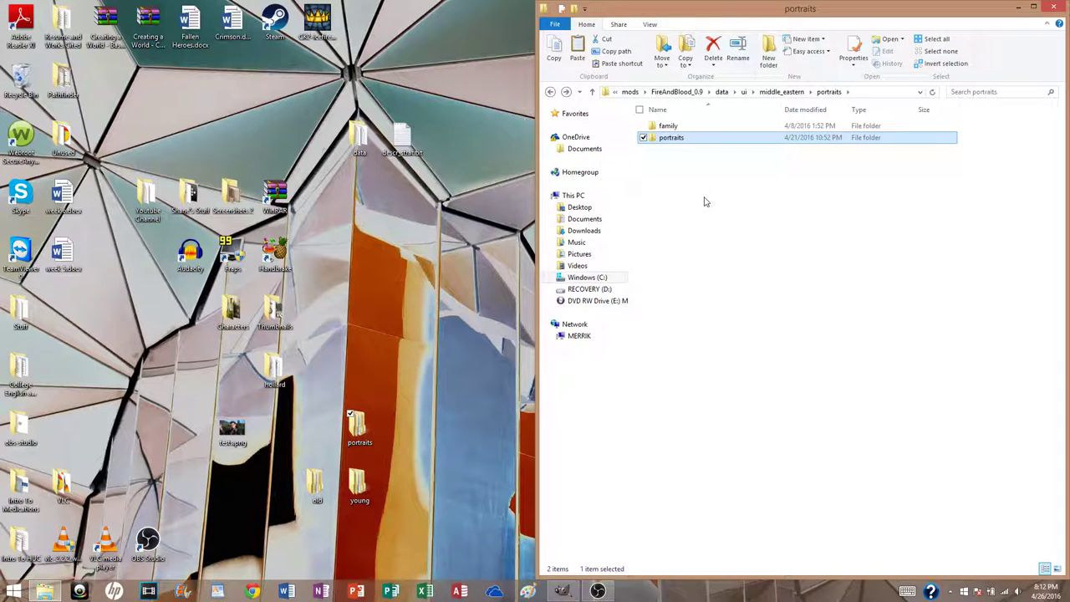
pyautogui.hotkey('ctrl', 'v')
pyautogui.click(562, 216)
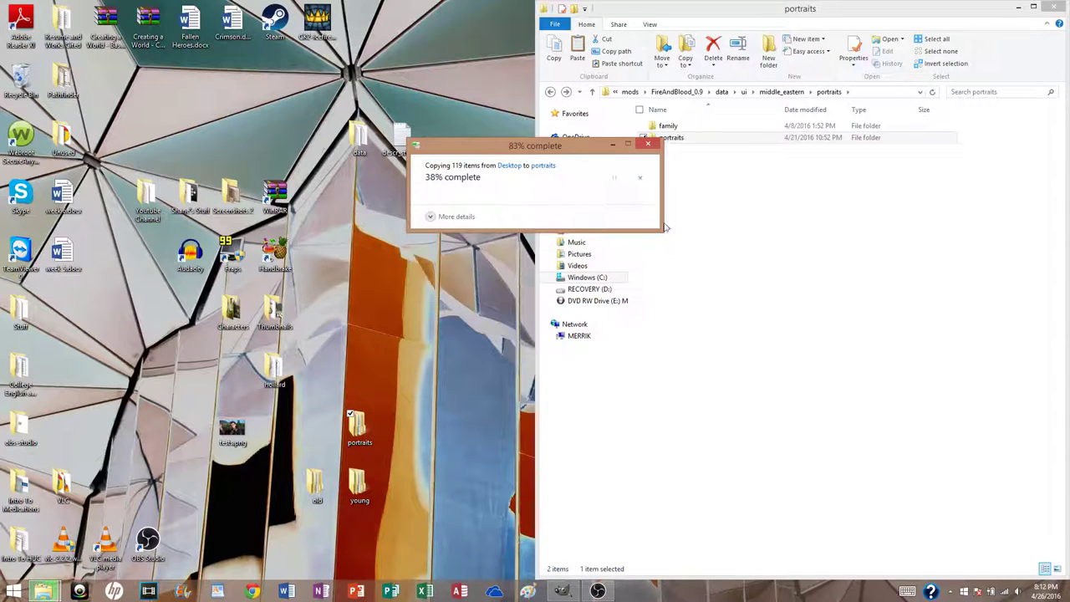
# - Paste the copied portraits folder into southern_european's portraits folder, replacing the existing files
pyautogui.click(551, 92)
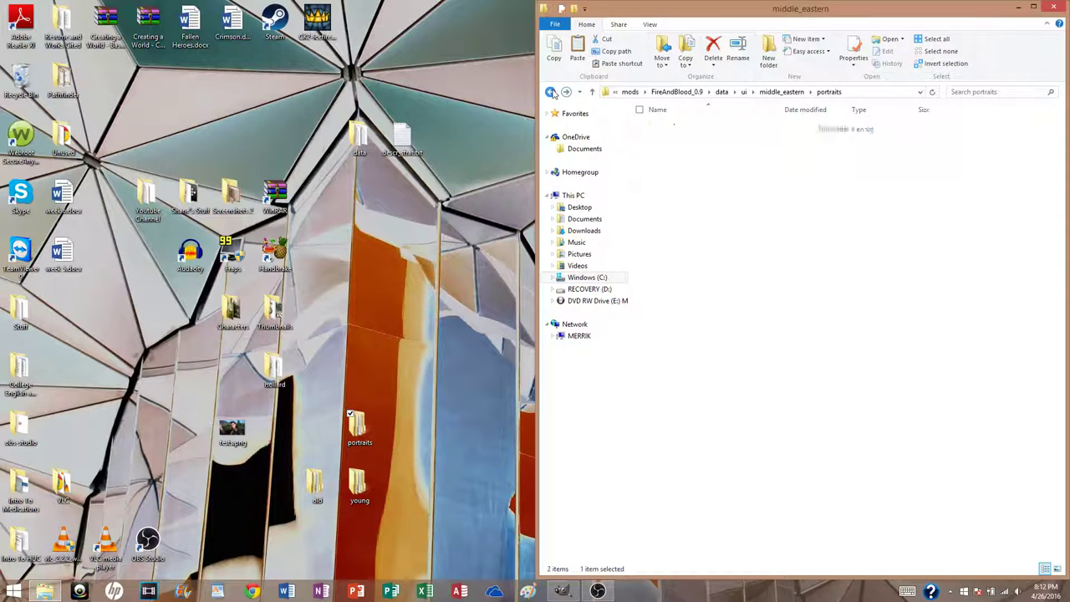
pyautogui.click(550, 92)
pyautogui.doubleClick(698, 197)
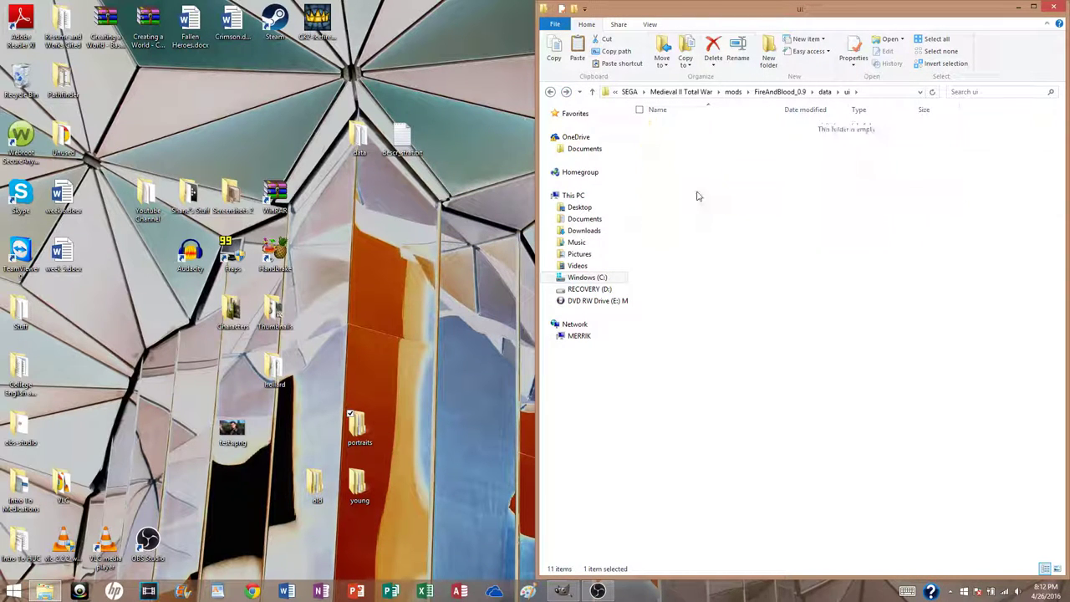
pyautogui.click(679, 165)
pyautogui.doubleClick(680, 163)
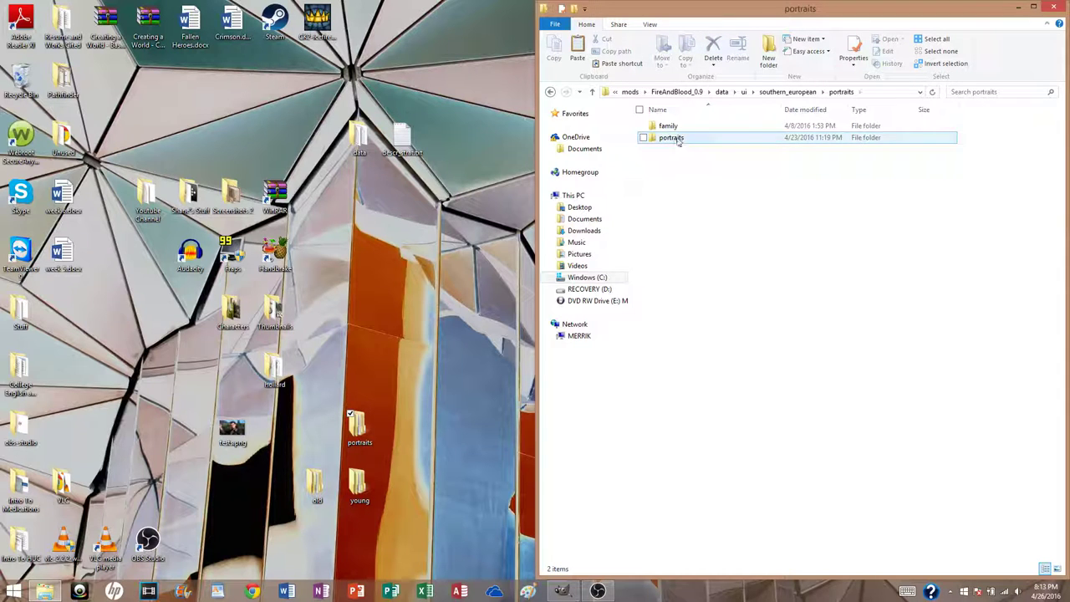
pyautogui.click(680, 139)
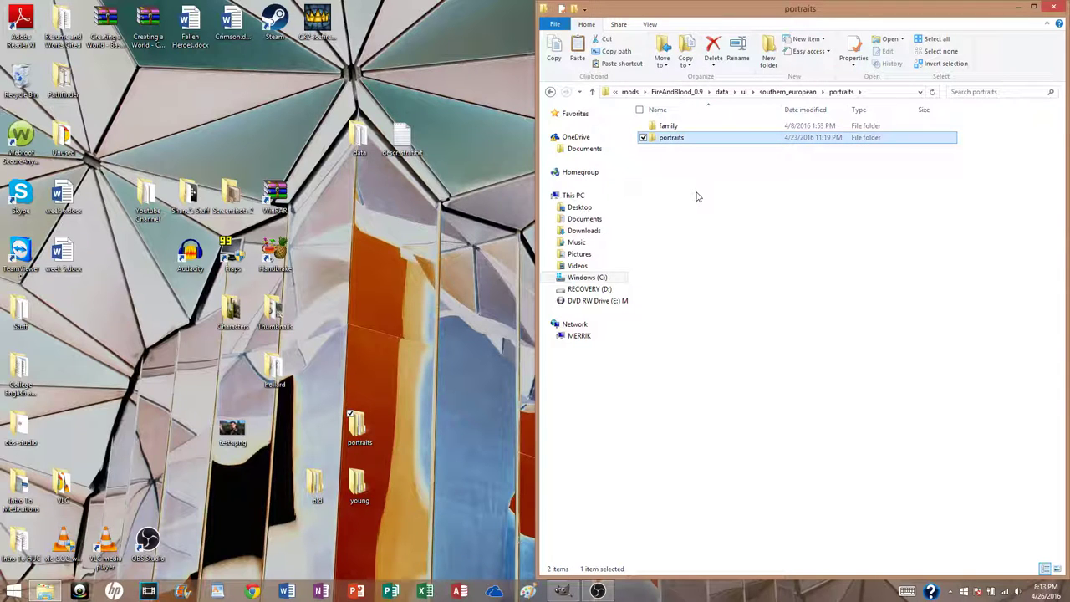
pyautogui.hotkey('ctrl', 'v')
pyautogui.click(544, 209)
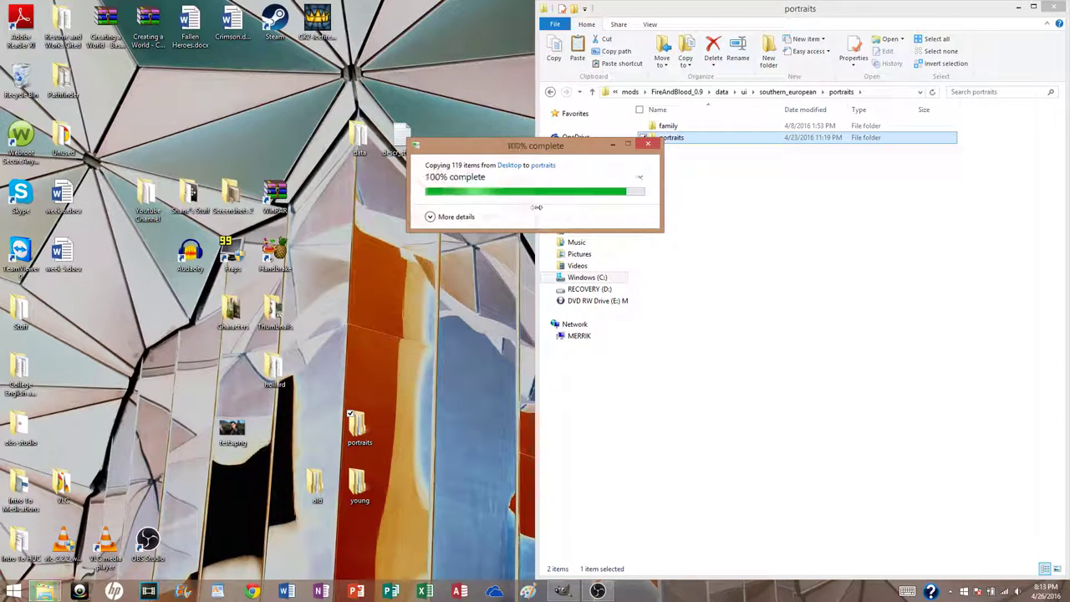
# - Open northern_european's nested portraits folder and look into the generals folder inside young
pyautogui.click(550, 92)
pyautogui.click(550, 92)
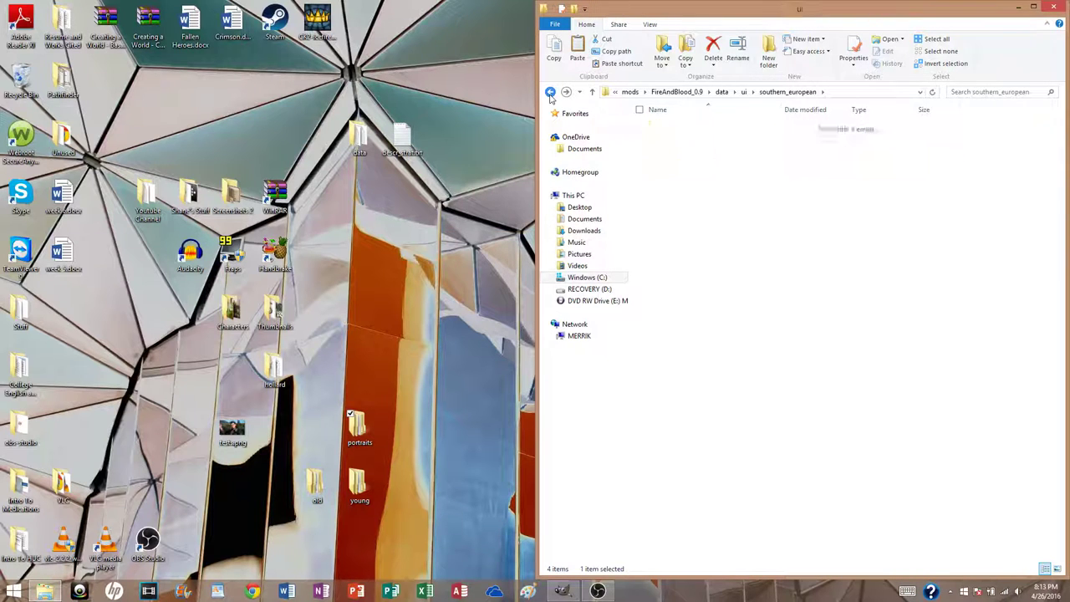
pyautogui.doubleClick(648, 182)
pyautogui.click(669, 161)
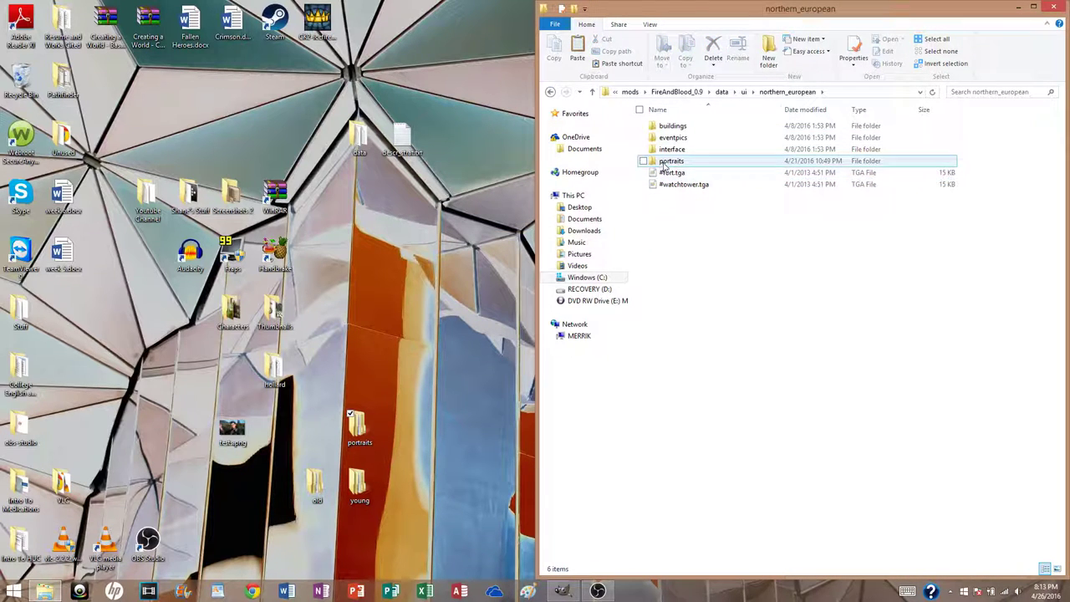
pyautogui.doubleClick(668, 162)
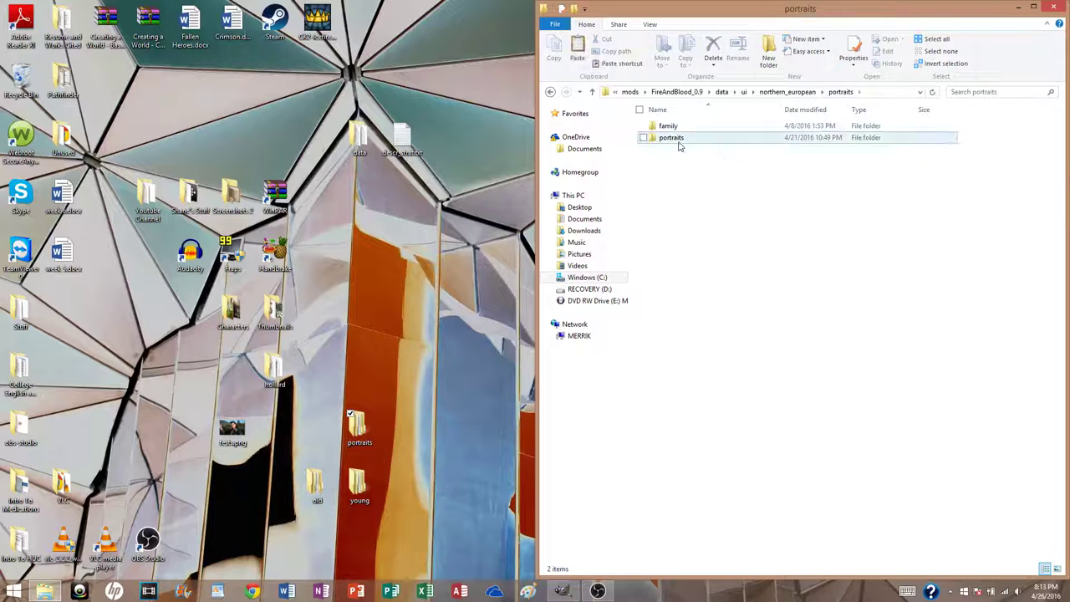
pyautogui.doubleClick(673, 139)
pyautogui.doubleClick(677, 139)
pyautogui.doubleClick(673, 127)
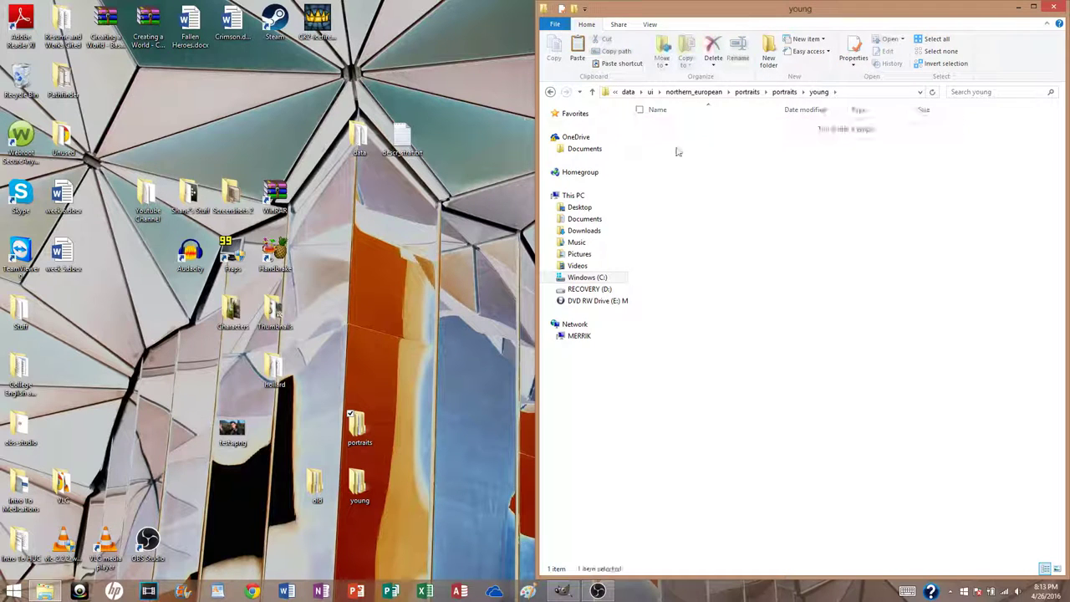
# - Paste the copied portraits folder into northern_european's outer portraits folder, replacing the existing files, and go back up to northern_european
pyautogui.click(550, 92)
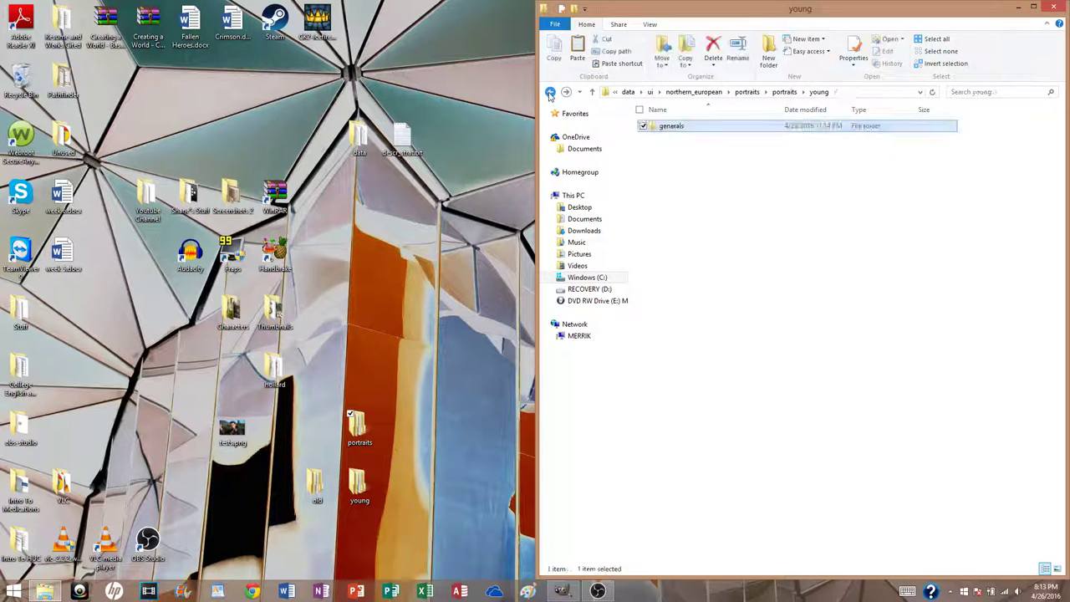
pyautogui.click(550, 92)
pyautogui.click(566, 92)
pyautogui.click(550, 92)
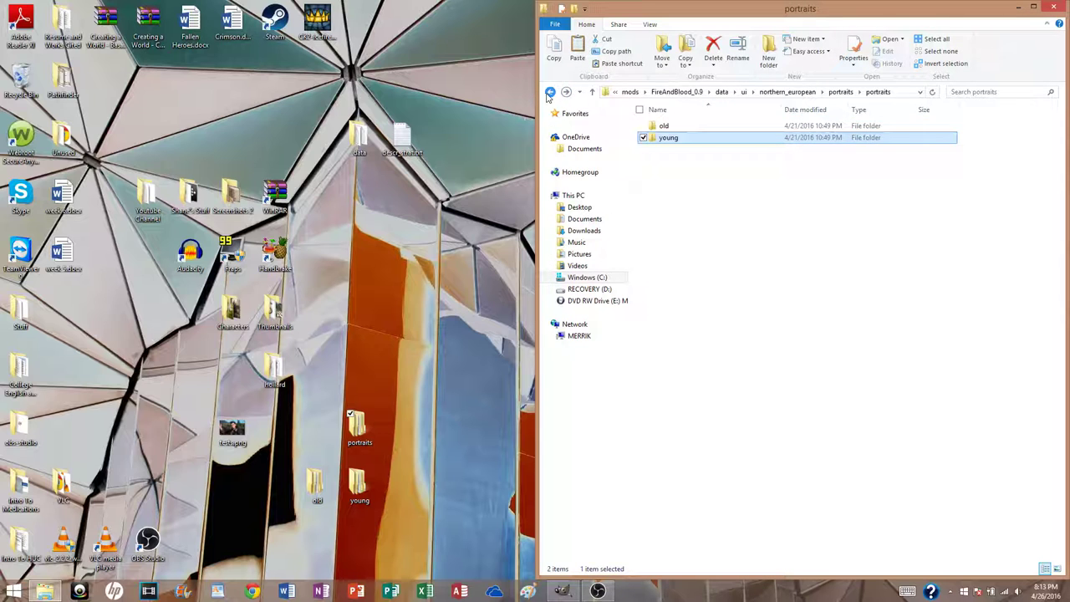
pyautogui.click(550, 92)
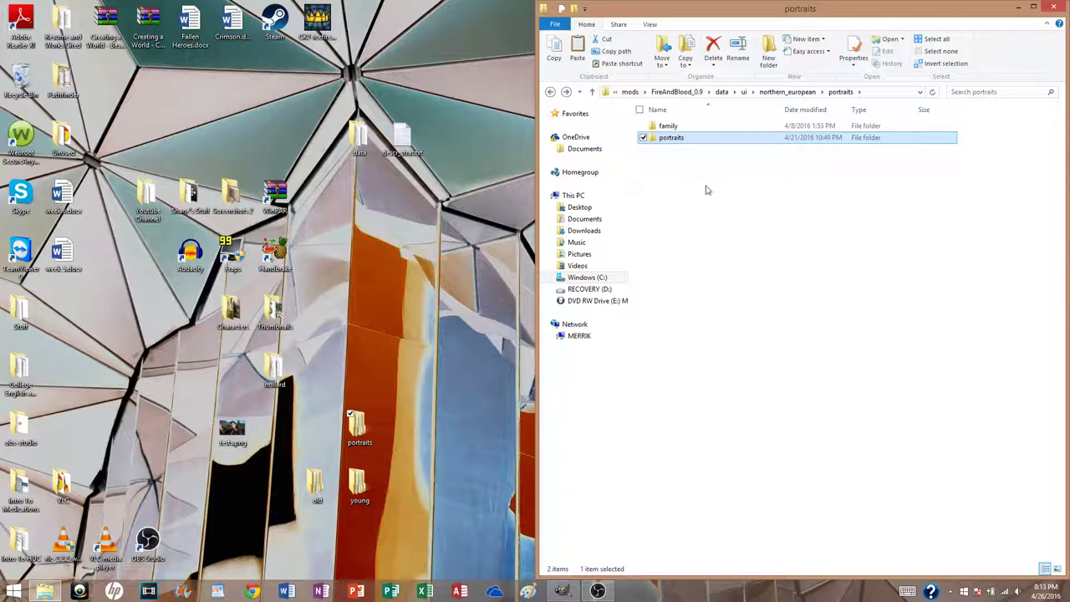
pyautogui.hotkey('ctrl', 'v')
pyautogui.click(628, 204)
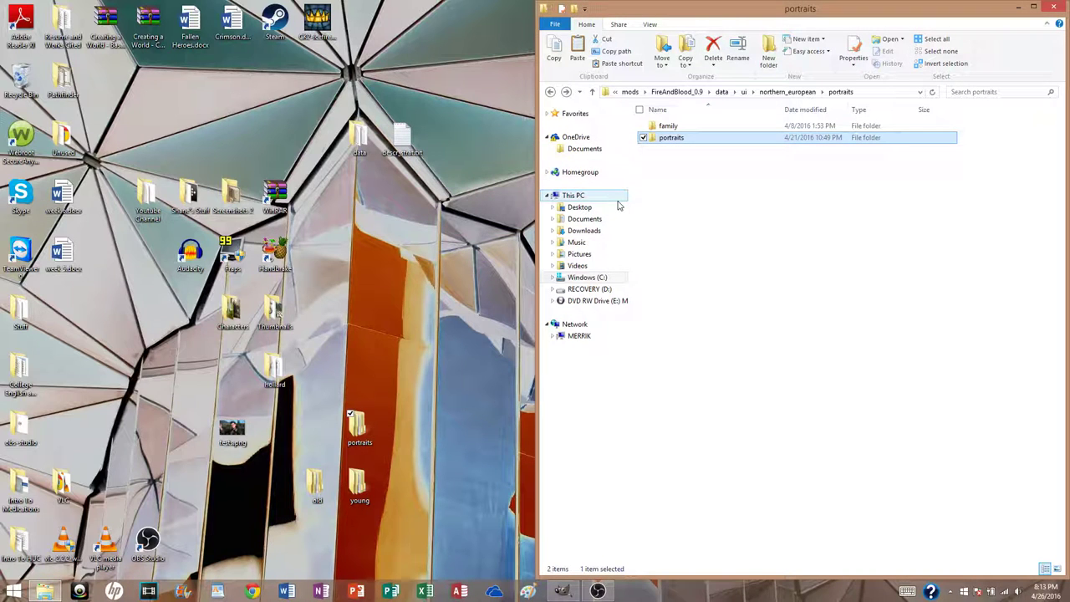
pyautogui.click(550, 93)
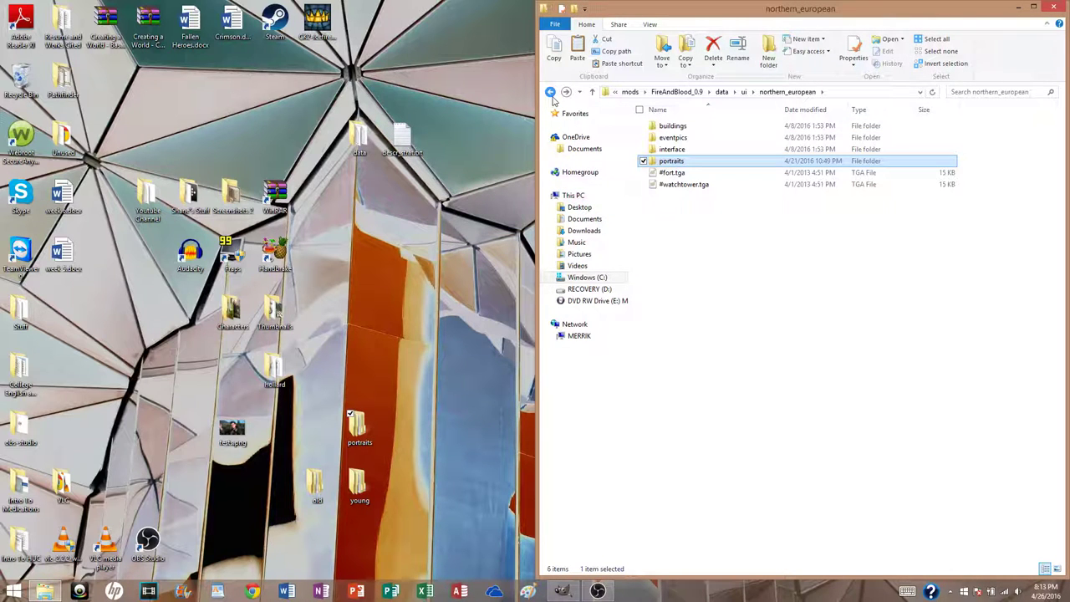
# - Open eastern_european's nested portraits folder from ui to check its contents, and go back to the outer portraits folder
pyautogui.click(550, 93)
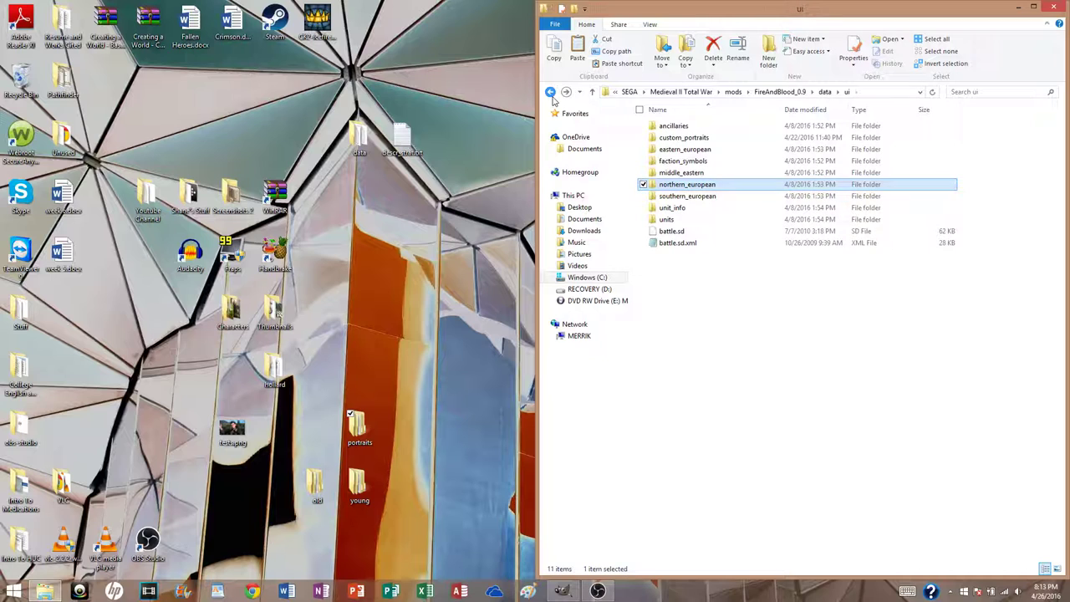
pyautogui.doubleClick(692, 149)
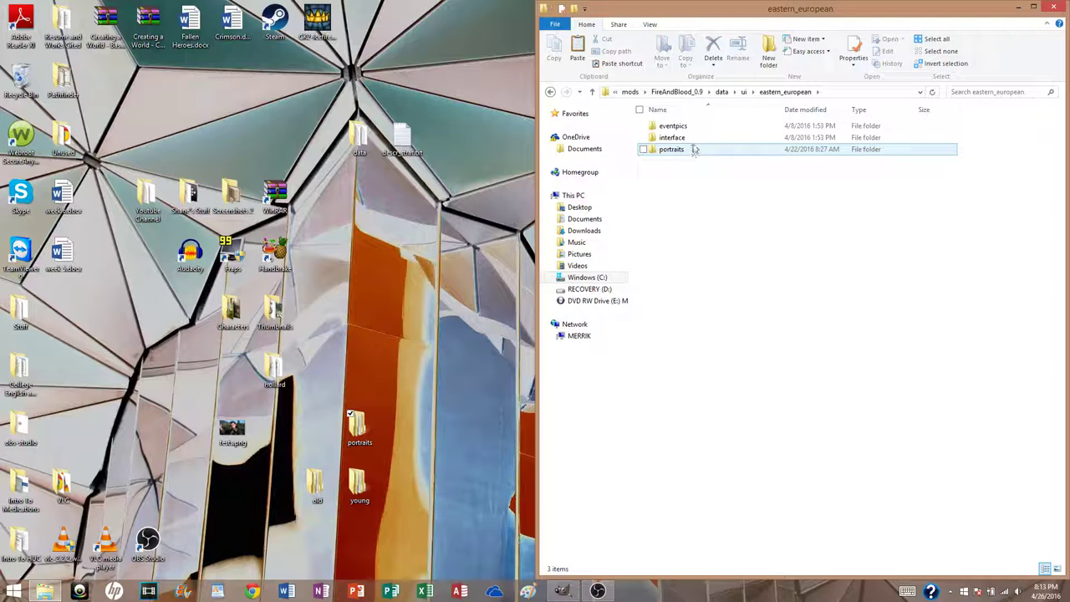
pyautogui.doubleClick(693, 149)
pyautogui.doubleClick(692, 141)
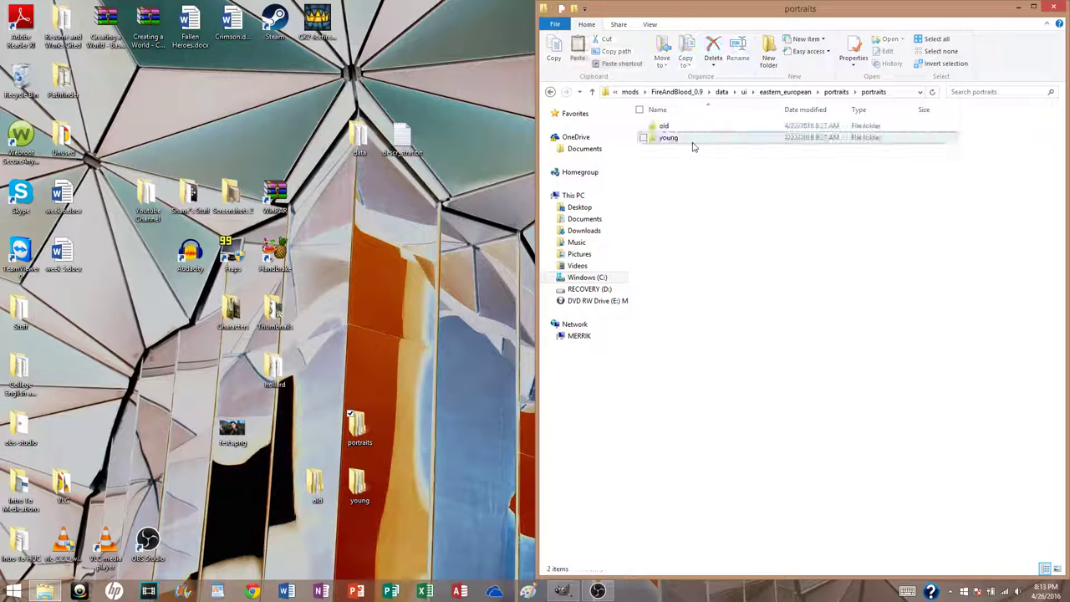
pyautogui.click(550, 92)
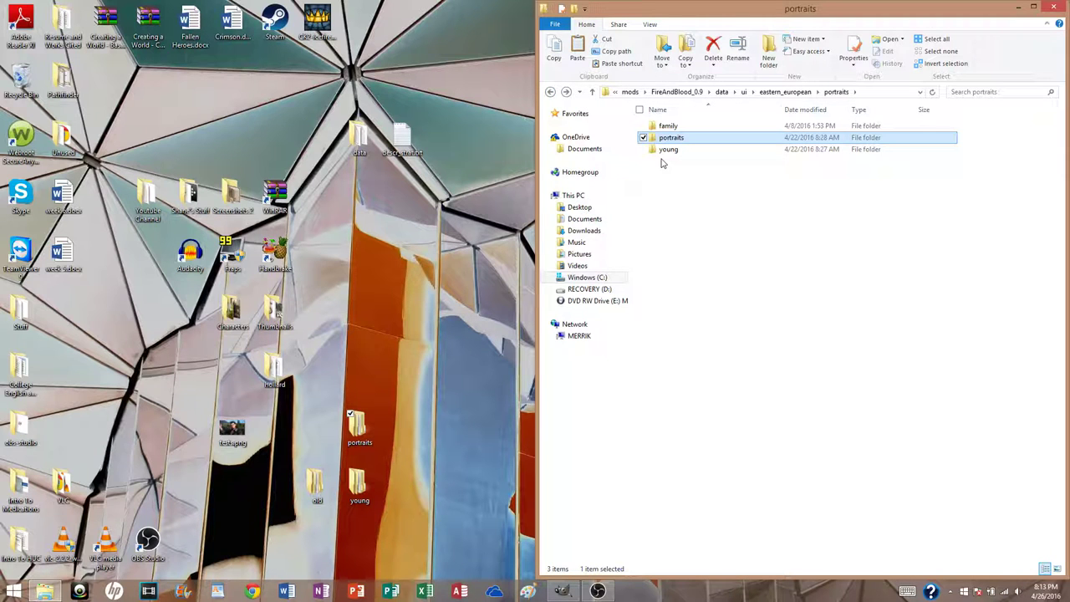
# - Try to paste the copied portraits folder into eastern_european's outer portraits folder, cancelling the transfer while it is in progress
pyautogui.hotkey('ctrl', 'v')
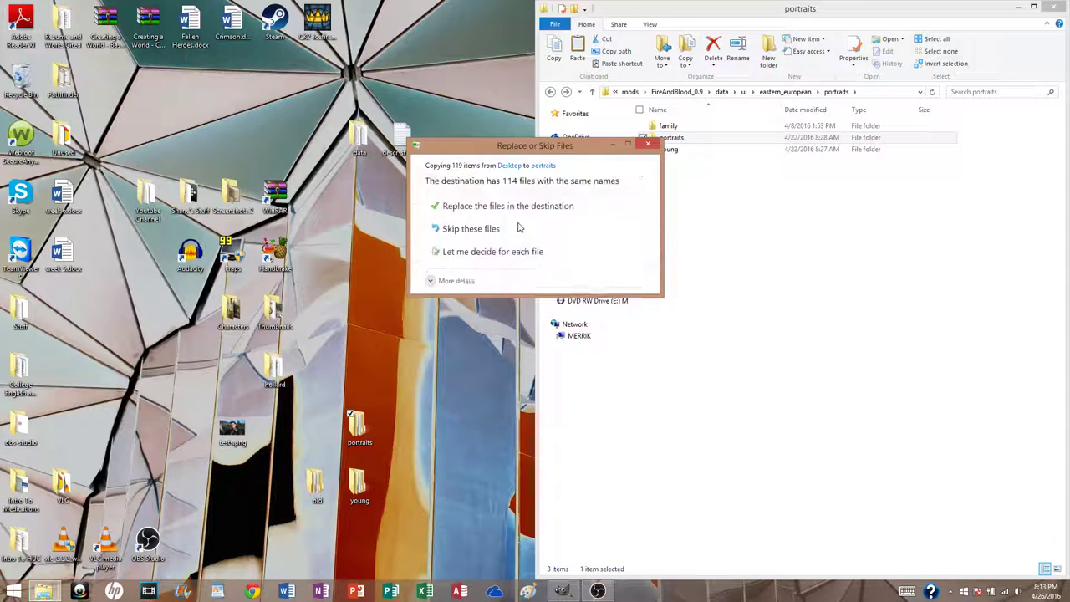
pyautogui.click(518, 219)
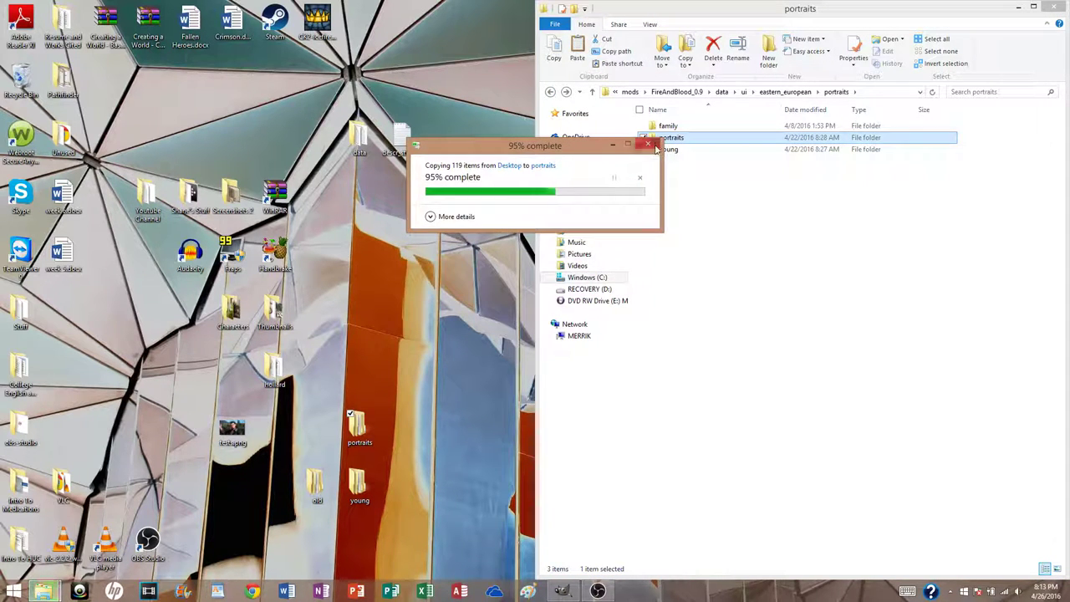
pyautogui.click(647, 143)
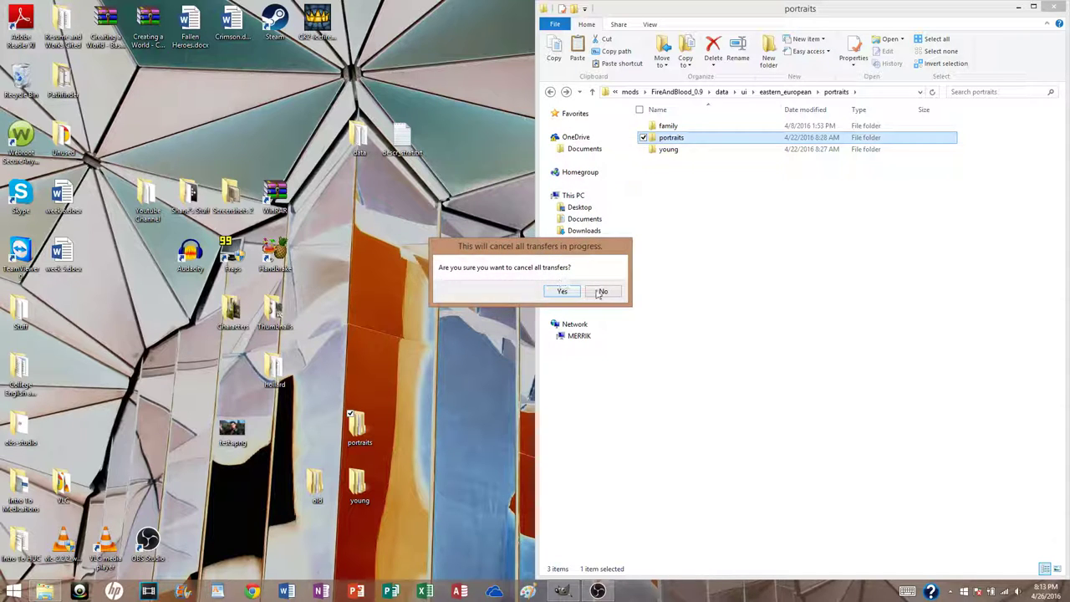
pyautogui.click(564, 292)
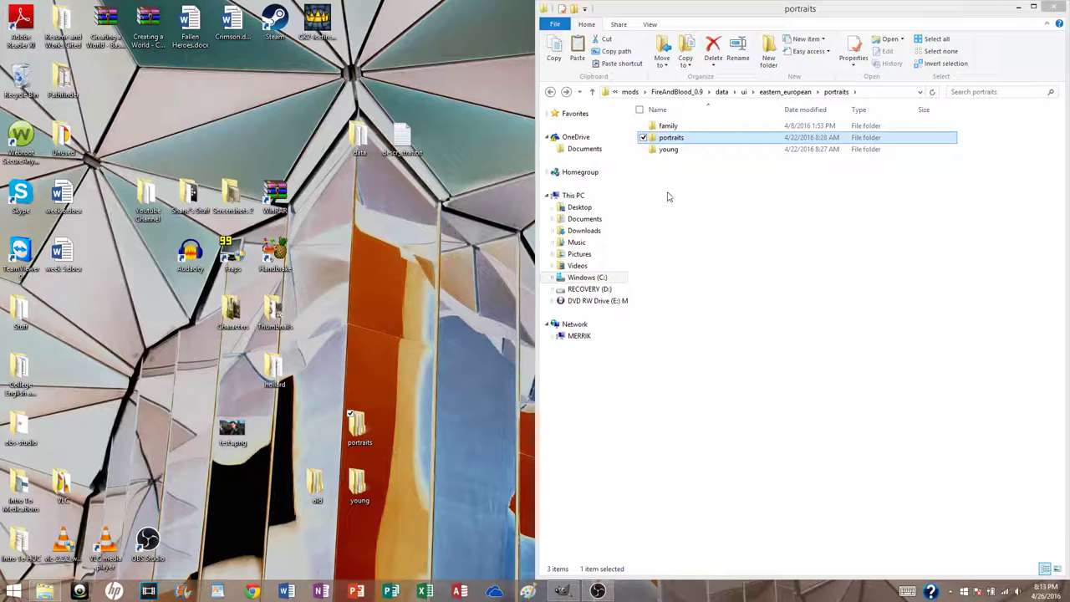
pyautogui.click(671, 137)
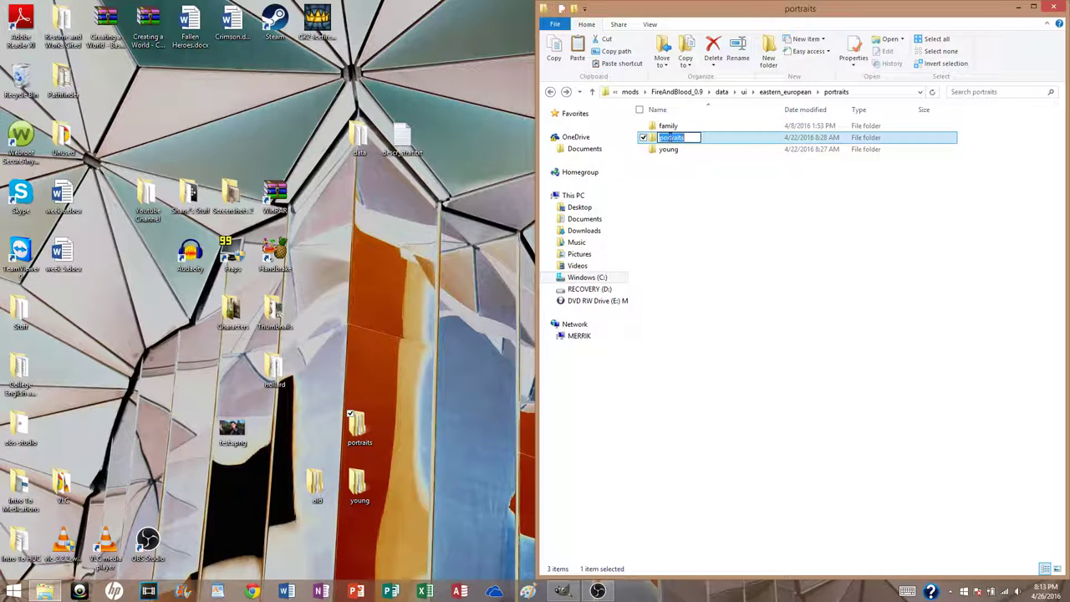
pyautogui.click(688, 196)
# - Go back up to FireAndBlood_0.9's data folder and maximize the window
pyautogui.click(551, 94)
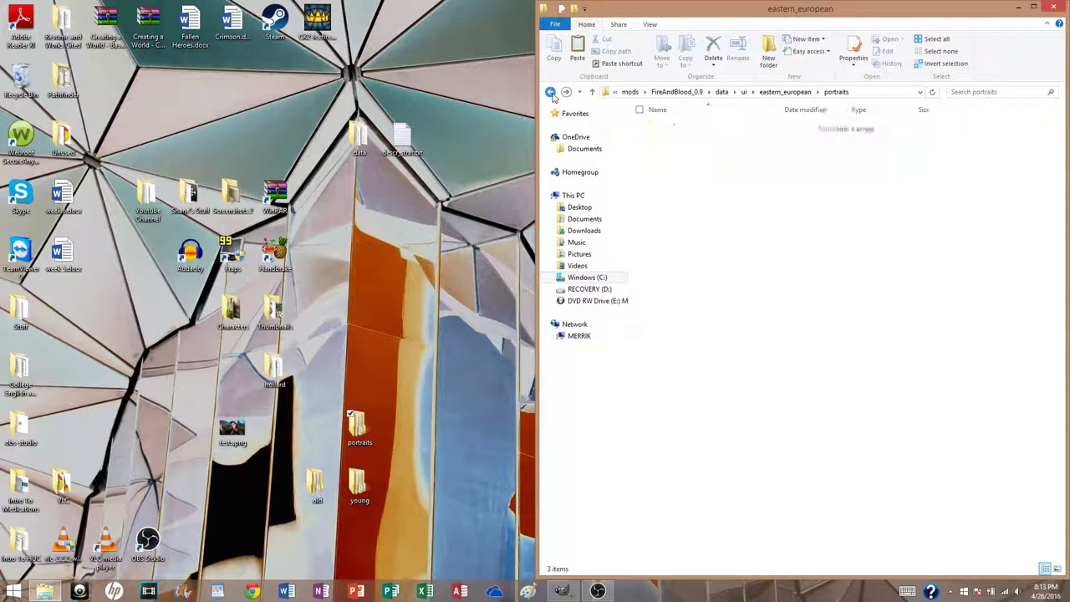
pyautogui.click(551, 94)
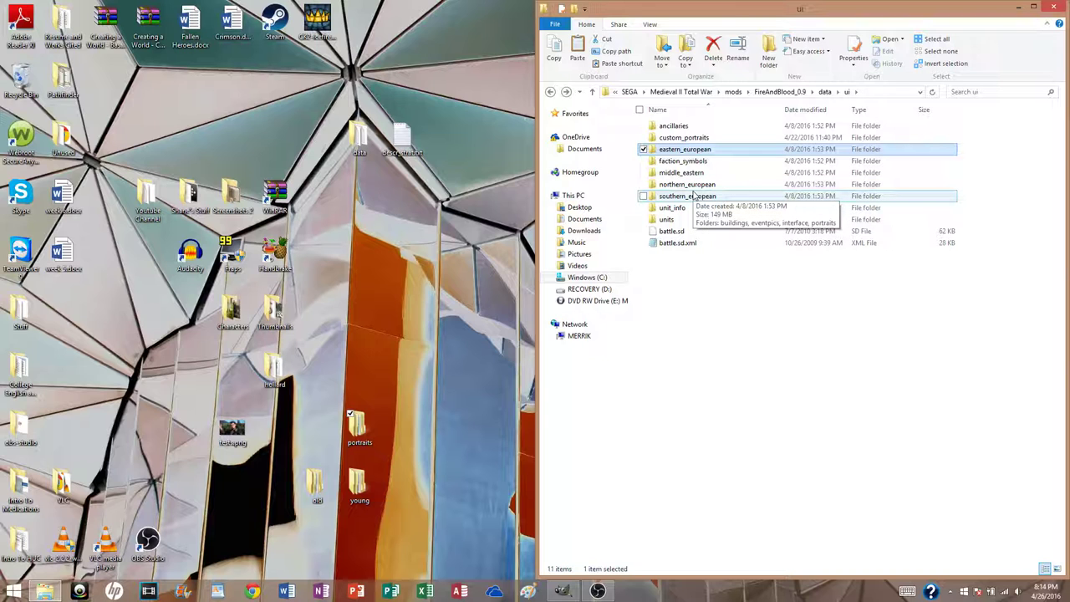
pyautogui.click(551, 93)
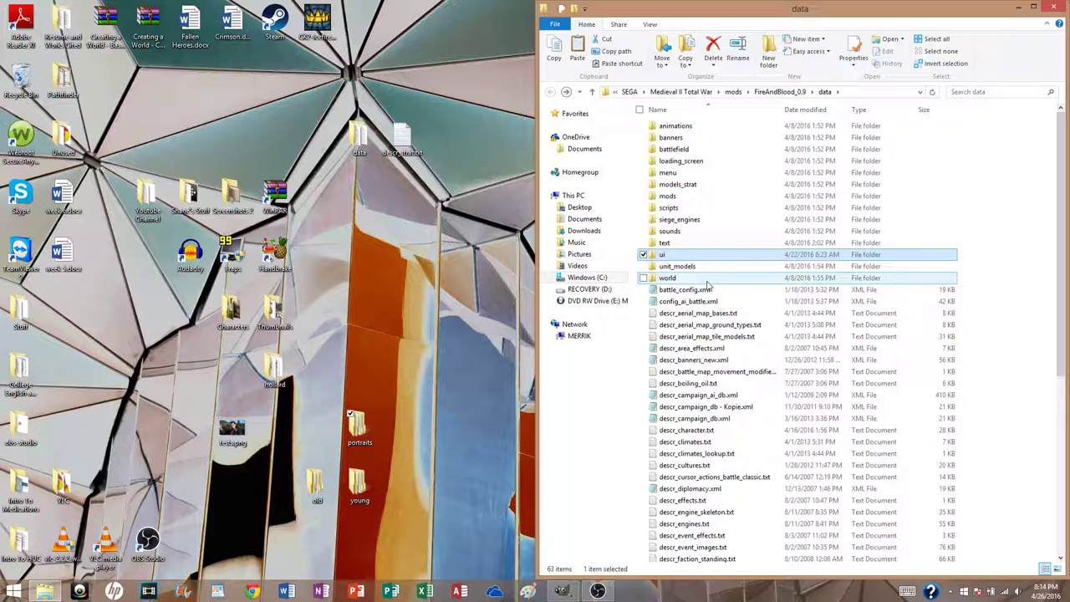
pyautogui.doubleClick(771, 10)
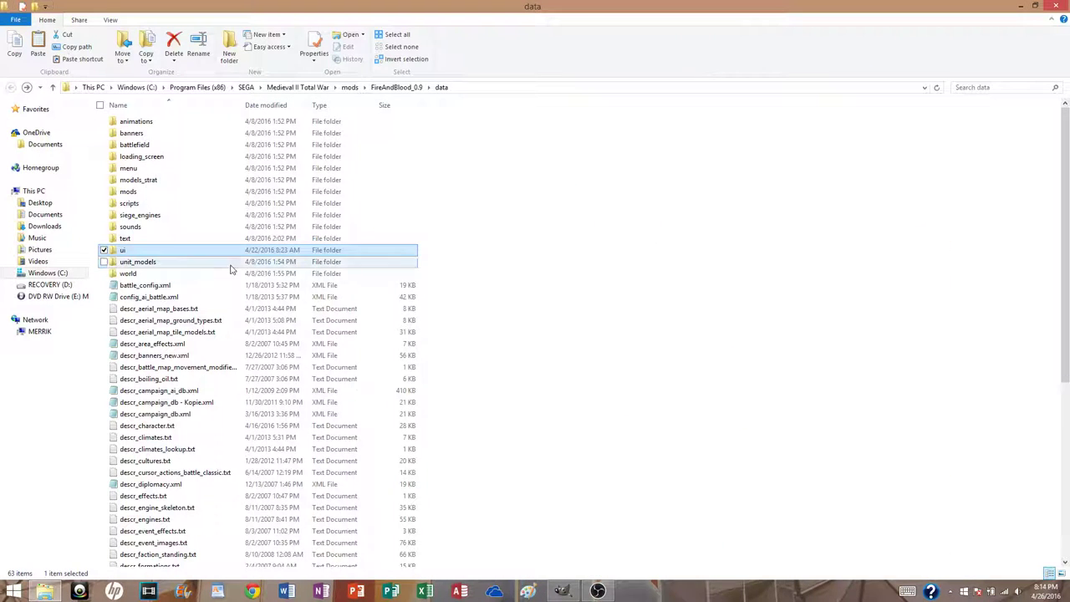
# - Open descr_strat.txt from world\maps\campaign\imperial_campaign in Notepad
pyautogui.doubleClick(217, 274)
pyautogui.doubleClick(172, 124)
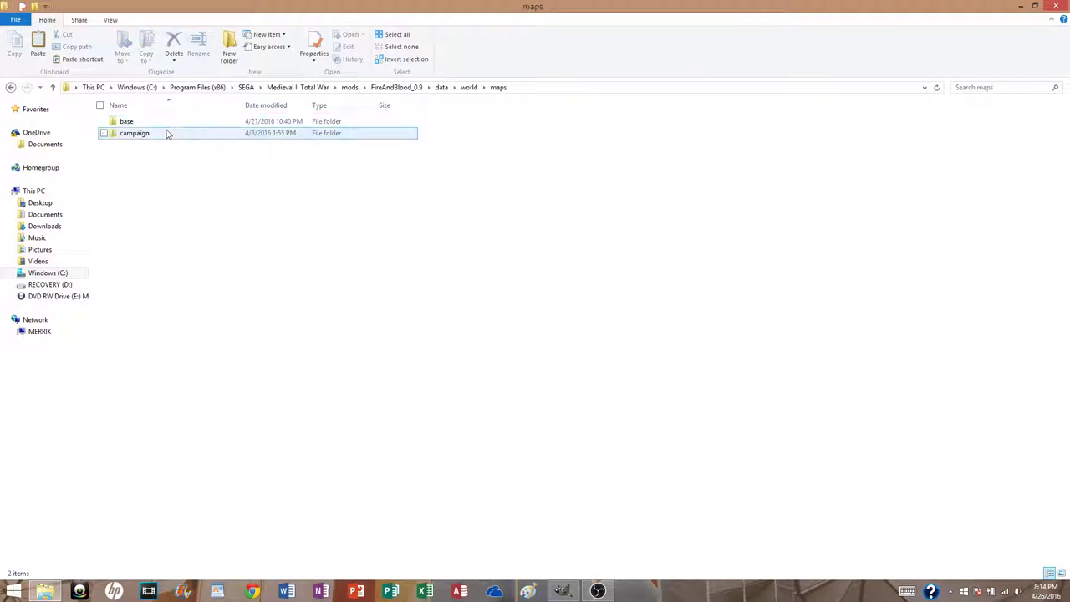
pyautogui.doubleClick(166, 134)
pyautogui.doubleClick(167, 134)
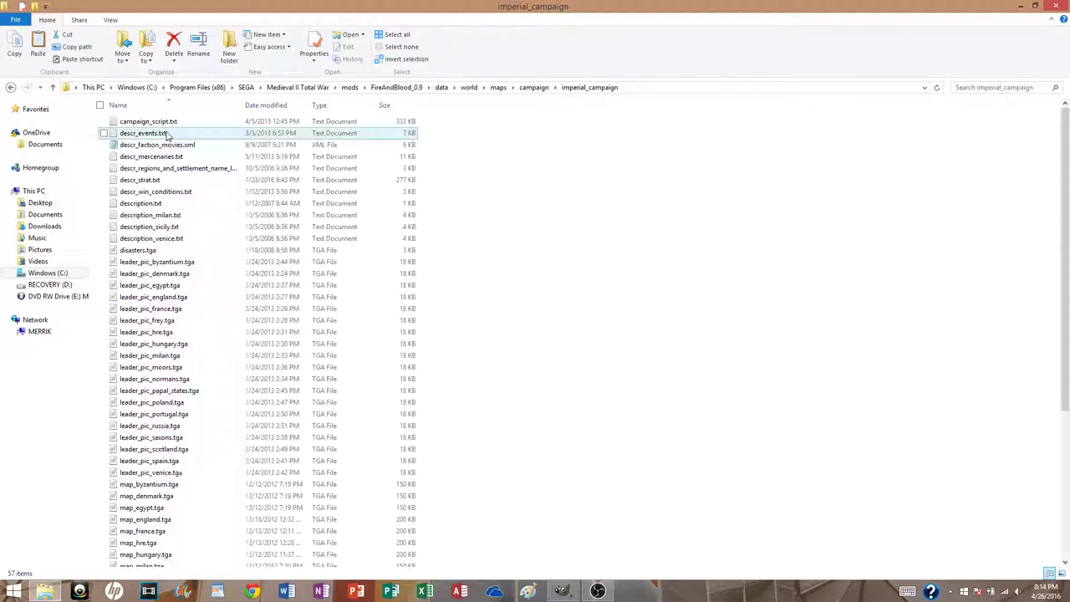
pyautogui.click(163, 180)
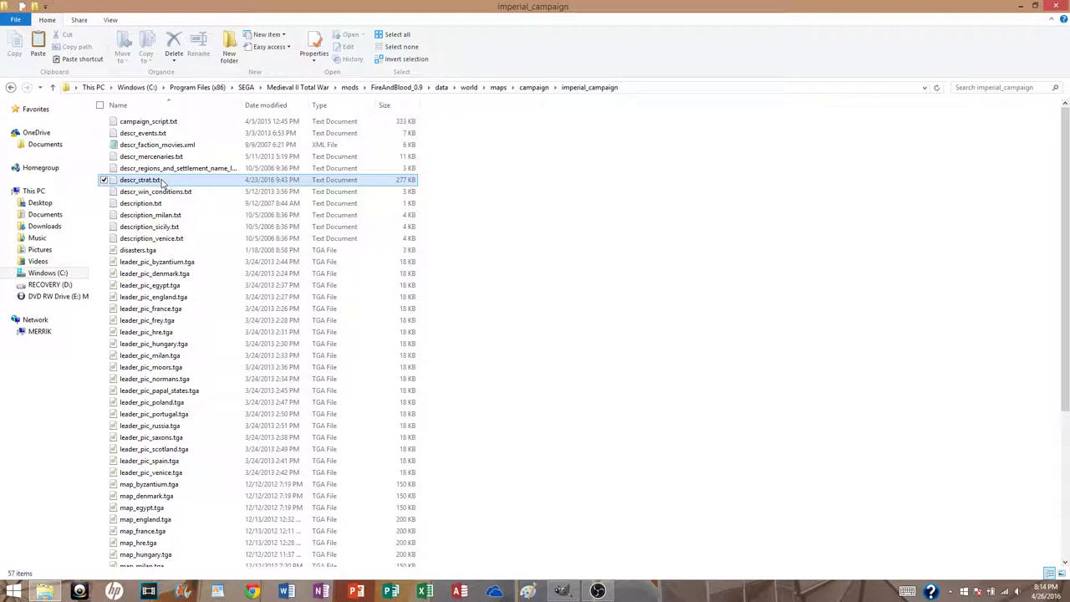
pyautogui.doubleClick(163, 181)
pyautogui.moveTo(15, 8); pyautogui.dragTo(423, 2)
pyautogui.click(325, 137)
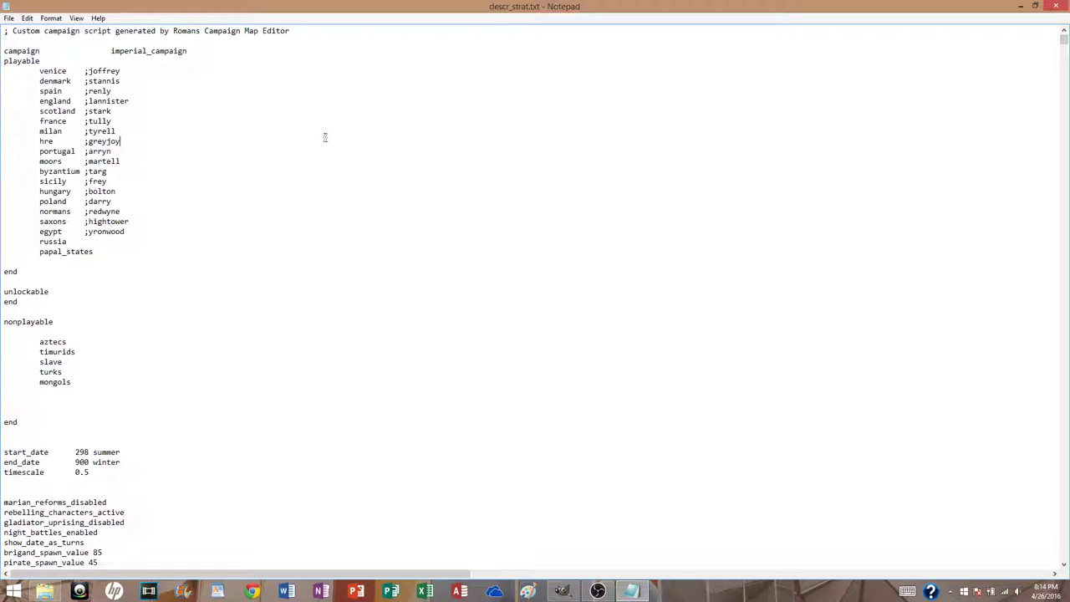
# - Search descr_strat.txt for "stark" and look through the character and settlement entries that follow the match
pyautogui.hotkey('ctrl', 'f')
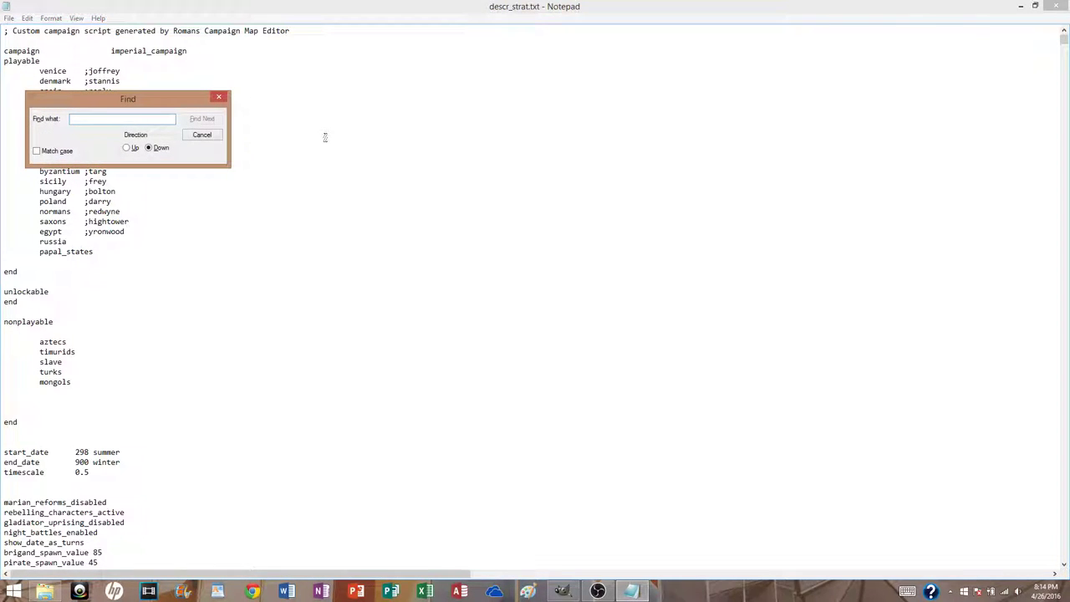
pyautogui.write('stark')
pyautogui.press('Return')
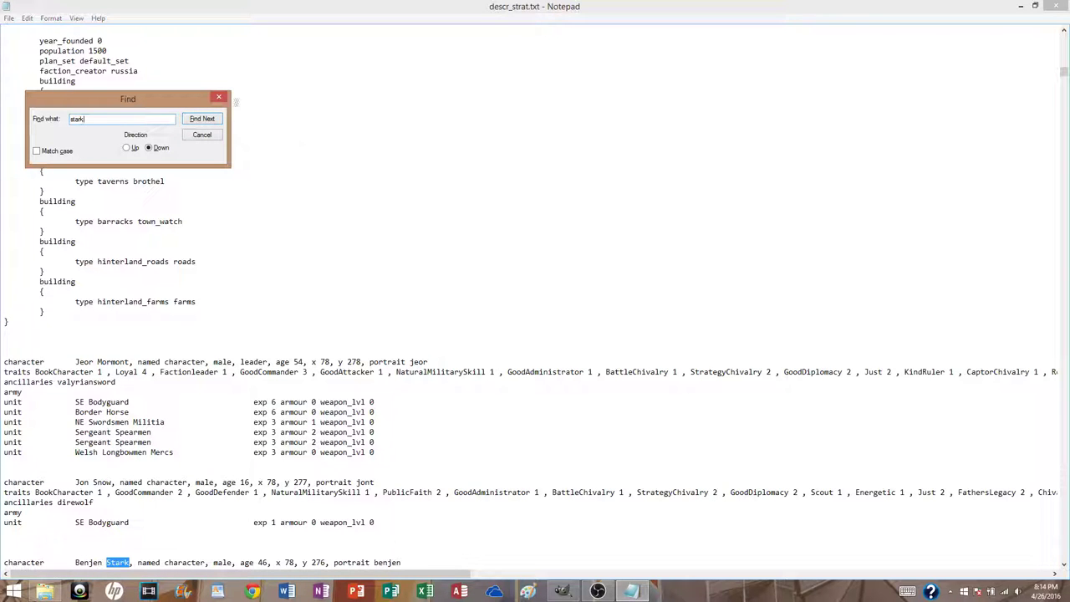
pyautogui.click(219, 97)
pyautogui.scroll(-14, 381, 380)
pyautogui.scroll(-20, 381, 380)
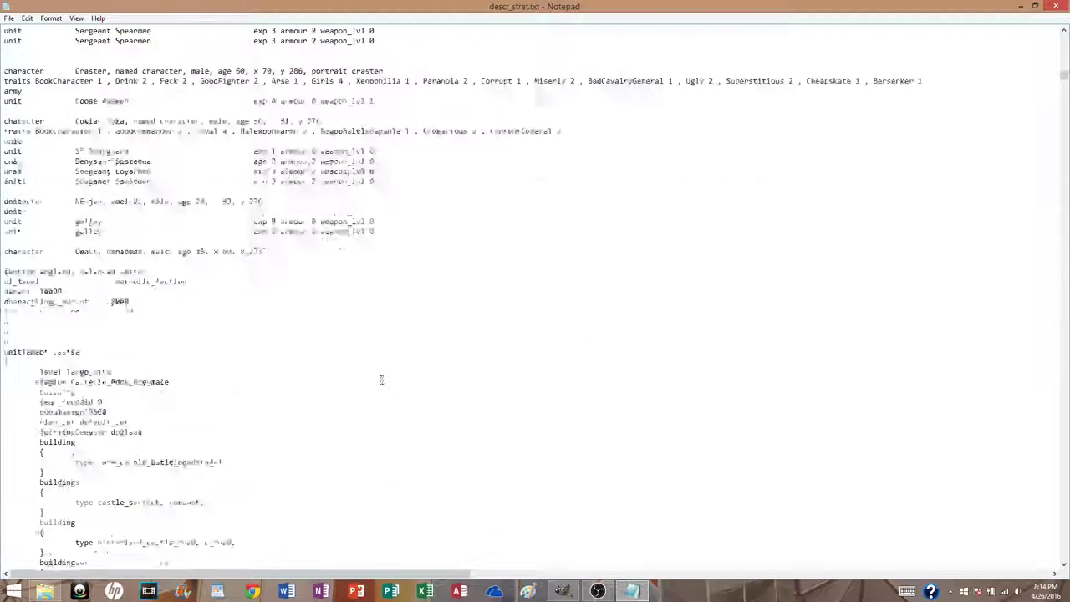
pyautogui.scroll(-20, 301, 320)
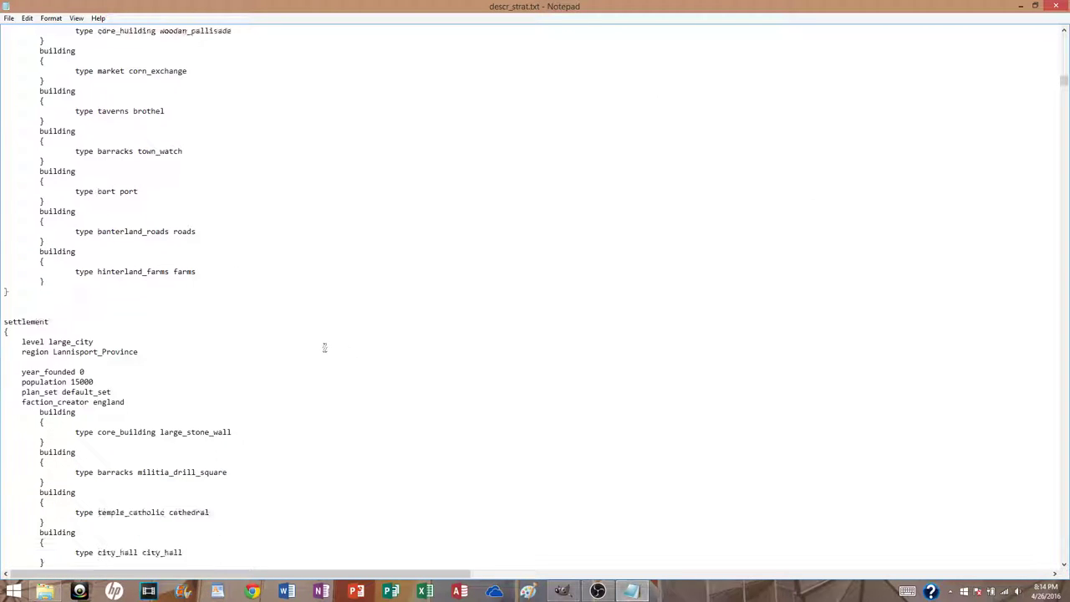
pyautogui.scroll(-20, 321, 348)
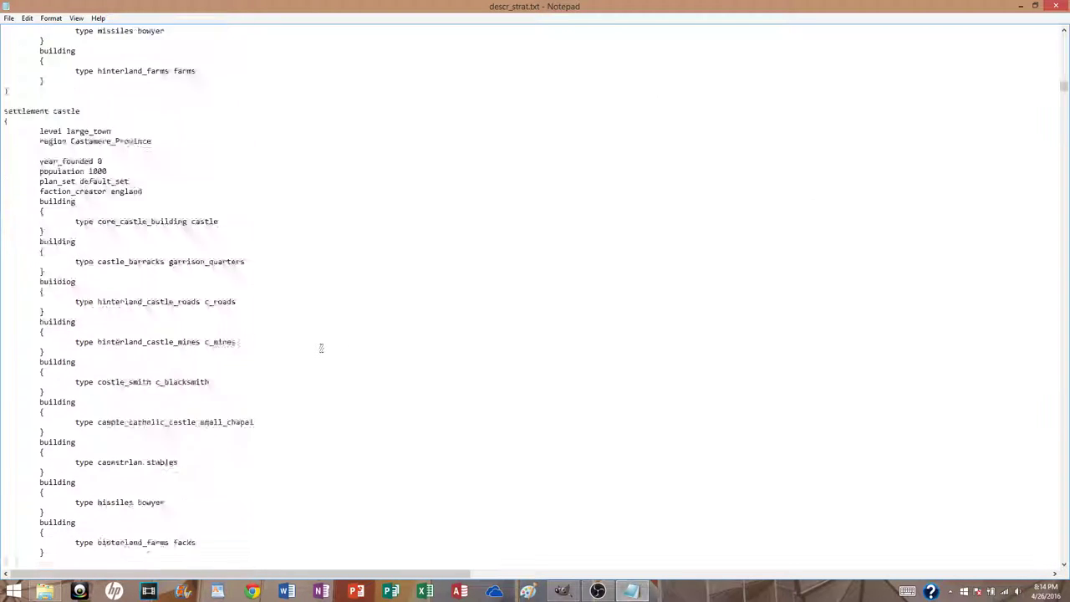
pyautogui.scroll(-20, 319, 348)
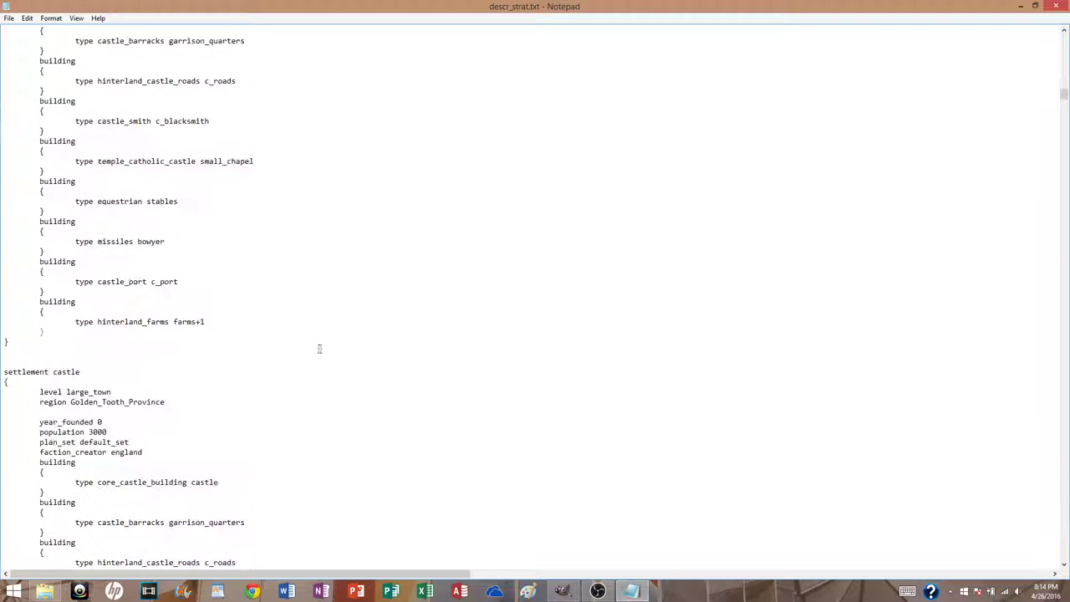
pyautogui.scroll(-20, 272, 292)
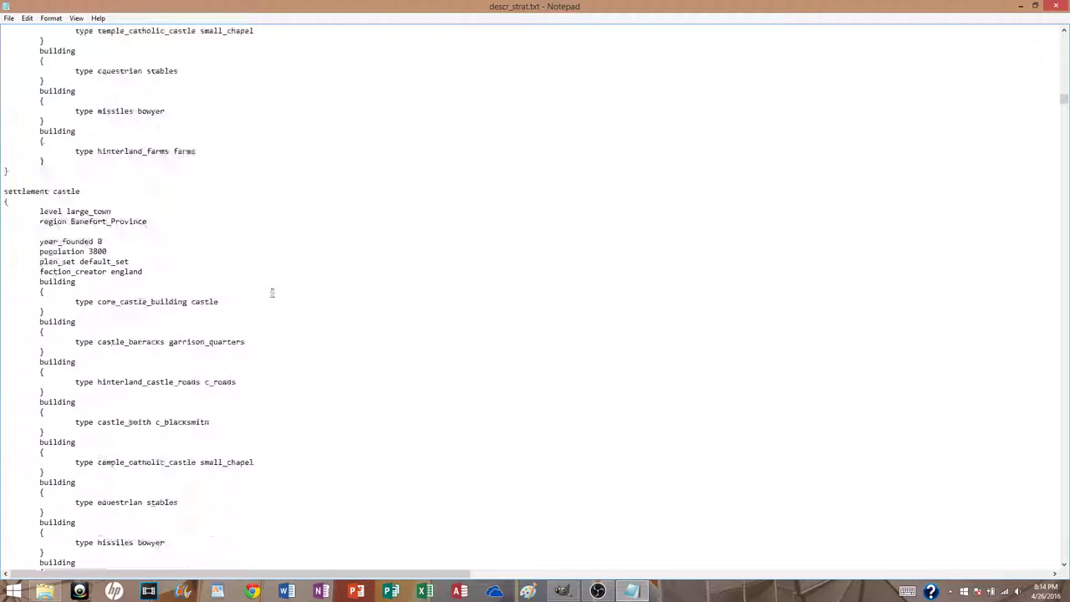
# - Search for "eddard" and go through the matches to the relative lines of the Stark faction's family tree
pyautogui.hotkey('ctrl', 'f')
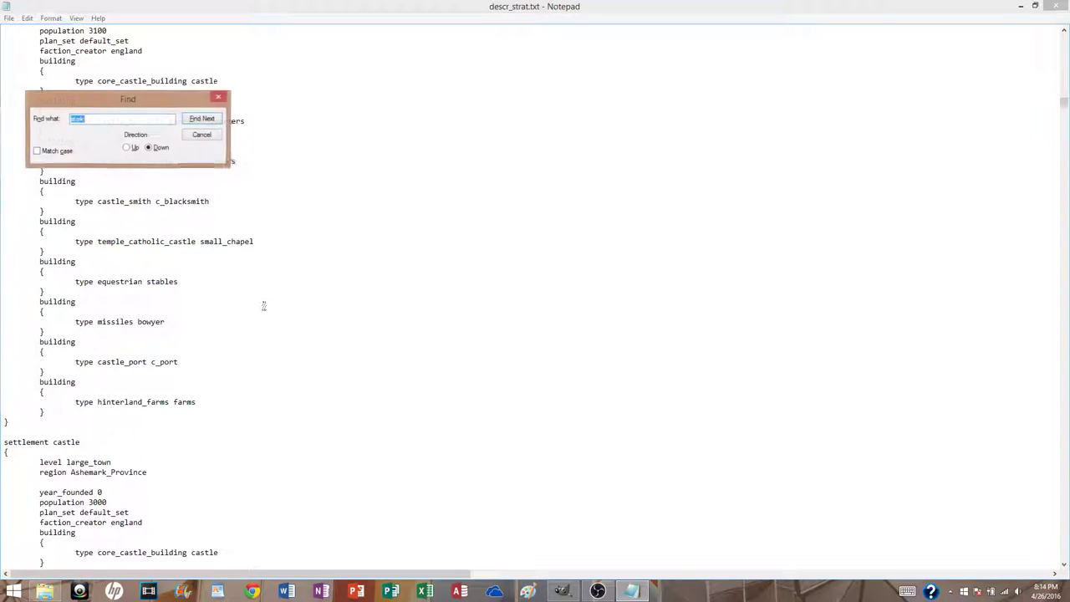
pyautogui.write('eddard')
pyautogui.press('Return')
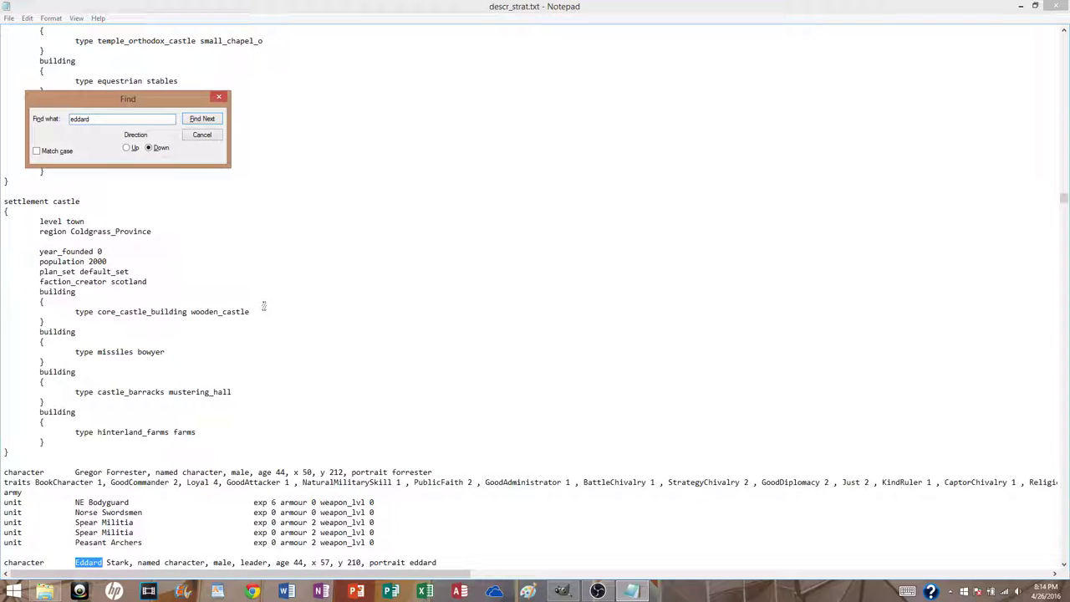
pyautogui.press('Return')
pyautogui.press('Return')
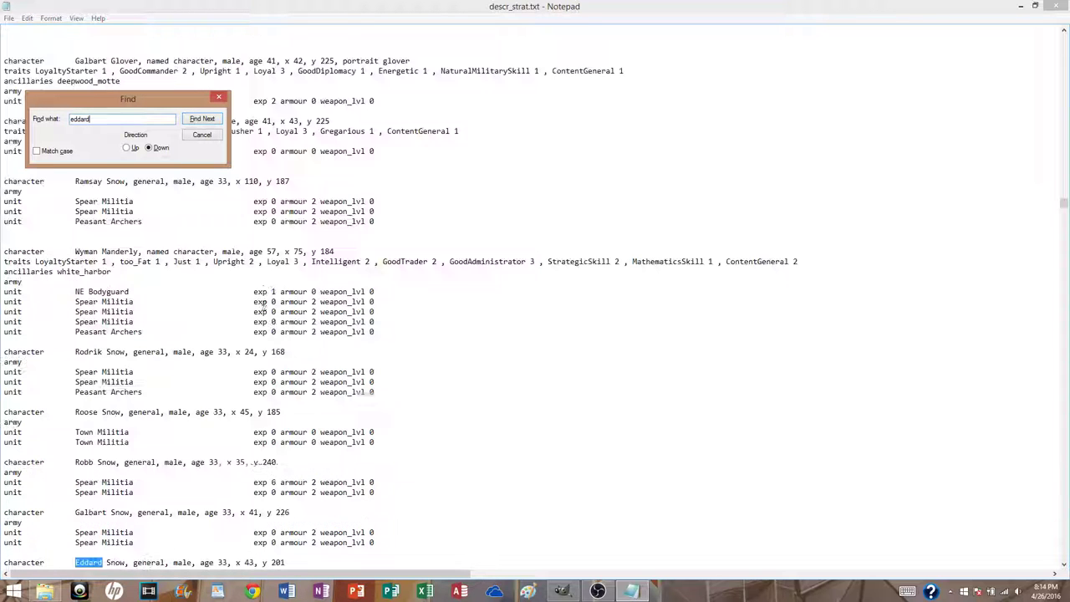
pyautogui.press('Return')
pyautogui.press('Return')
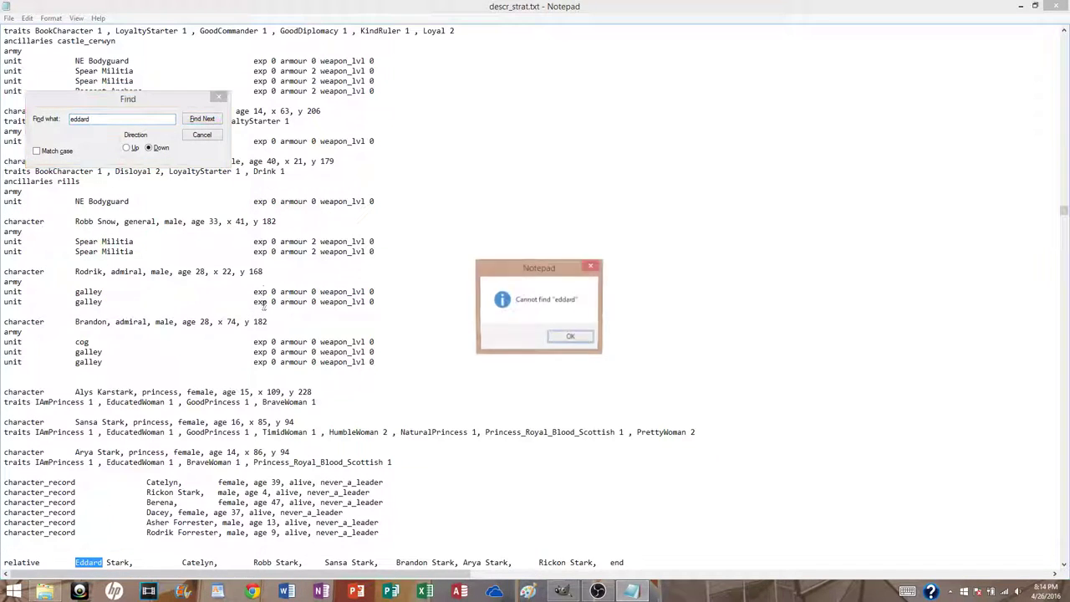
pyautogui.click(591, 265)
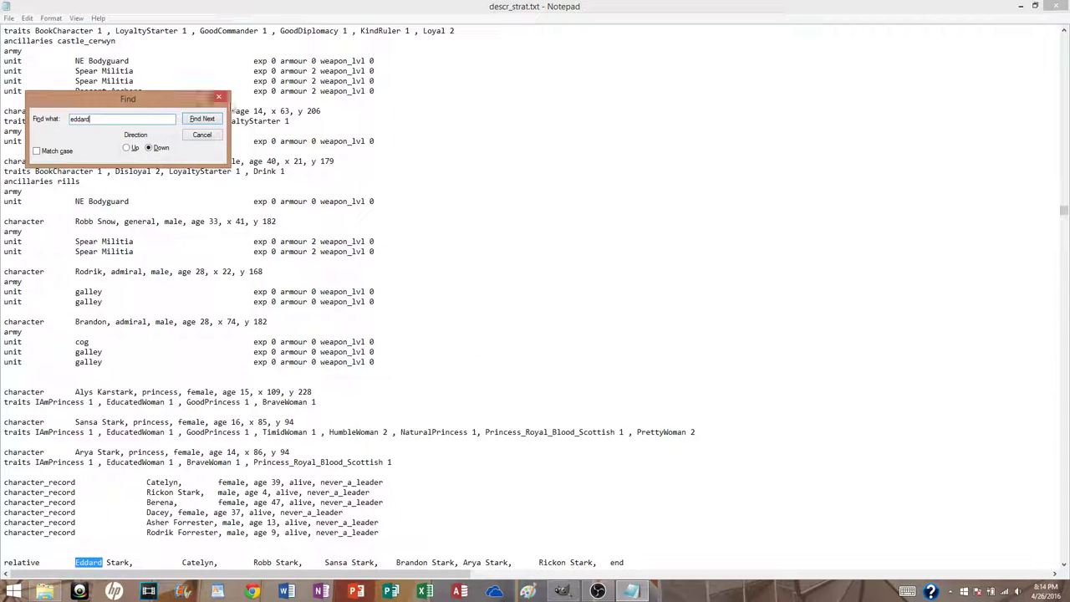
pyautogui.click(218, 97)
pyautogui.scroll(-7, 278, 386)
pyautogui.scroll(-2, 278, 386)
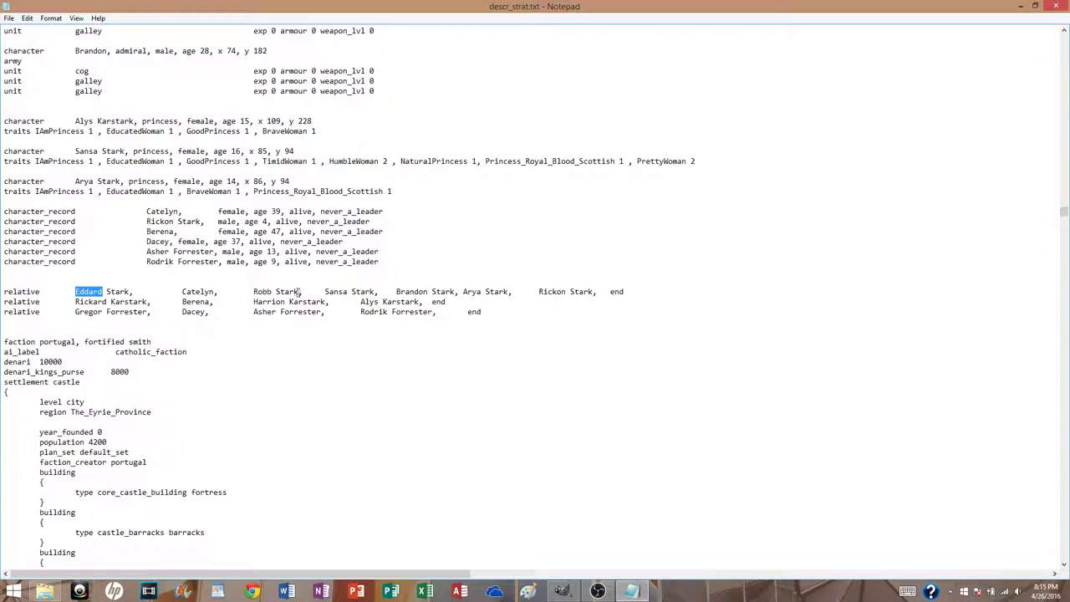
pyautogui.click(297, 292)
pyautogui.click(490, 316)
pyautogui.press('Return')
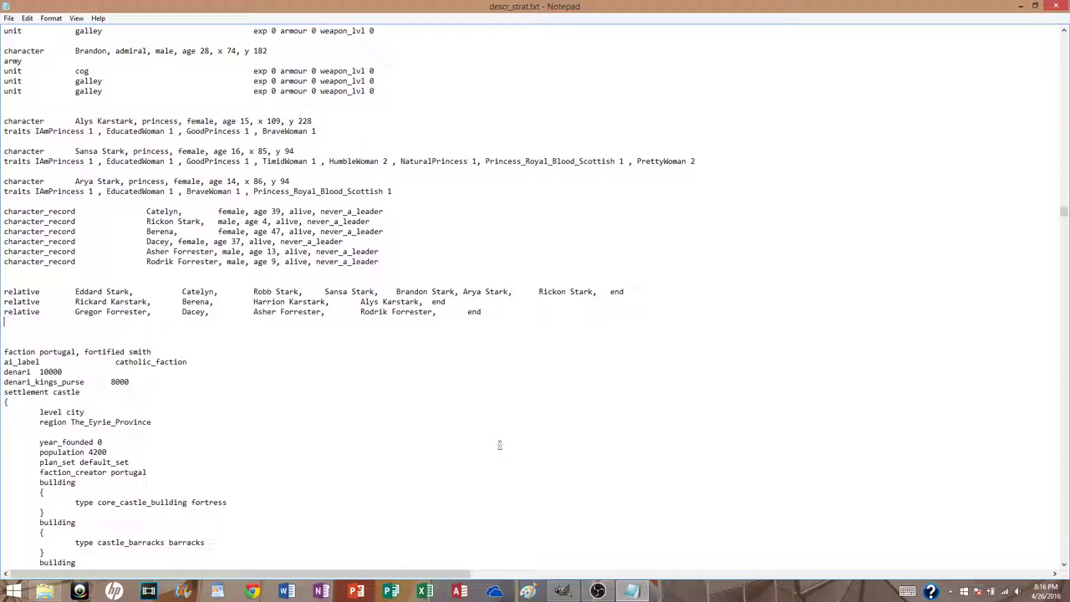
pyautogui.write('relative')
# - Dock Notepad to one half of the screen, switch to File Explorer and return to FireAndBlood_0.9's data folder
pyautogui.moveTo(881, 11); pyautogui.dragTo(1069, 10)
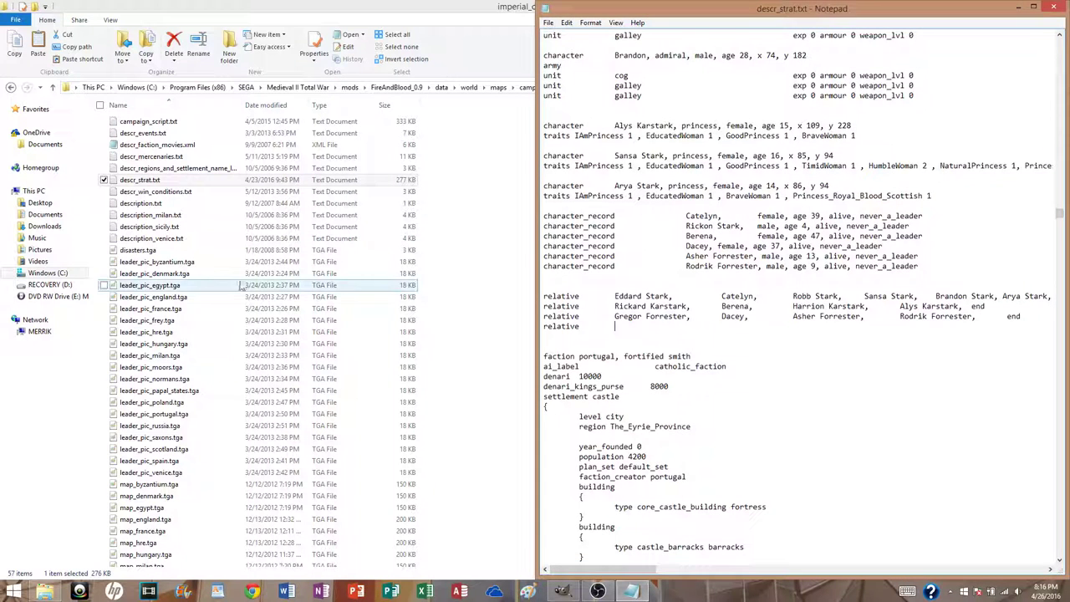
pyautogui.click(331, 6)
pyautogui.scroll(-2, 210, 210)
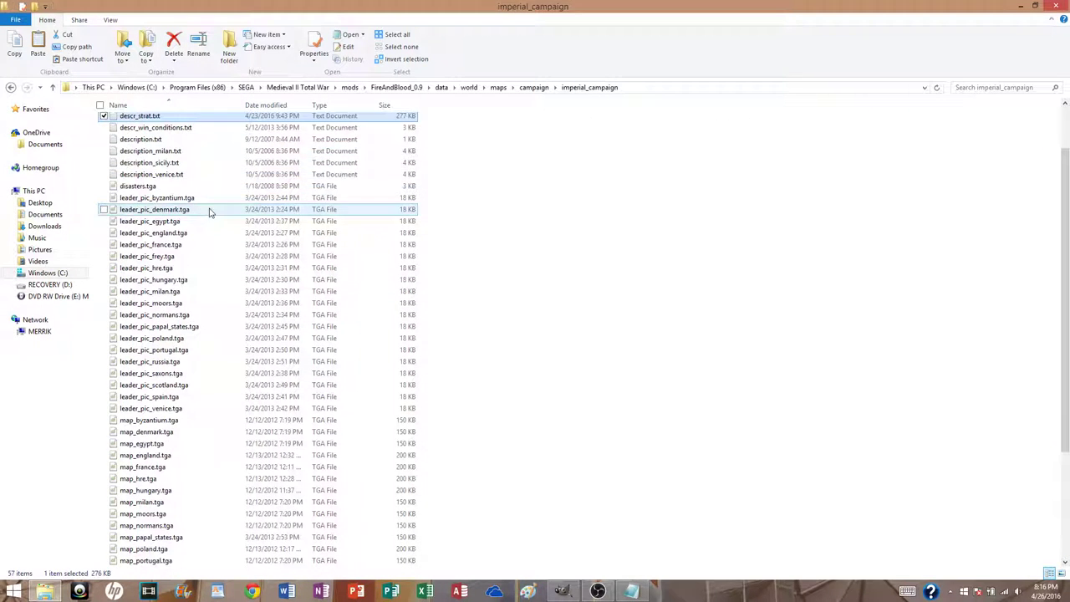
pyautogui.scroll(2, 209, 210)
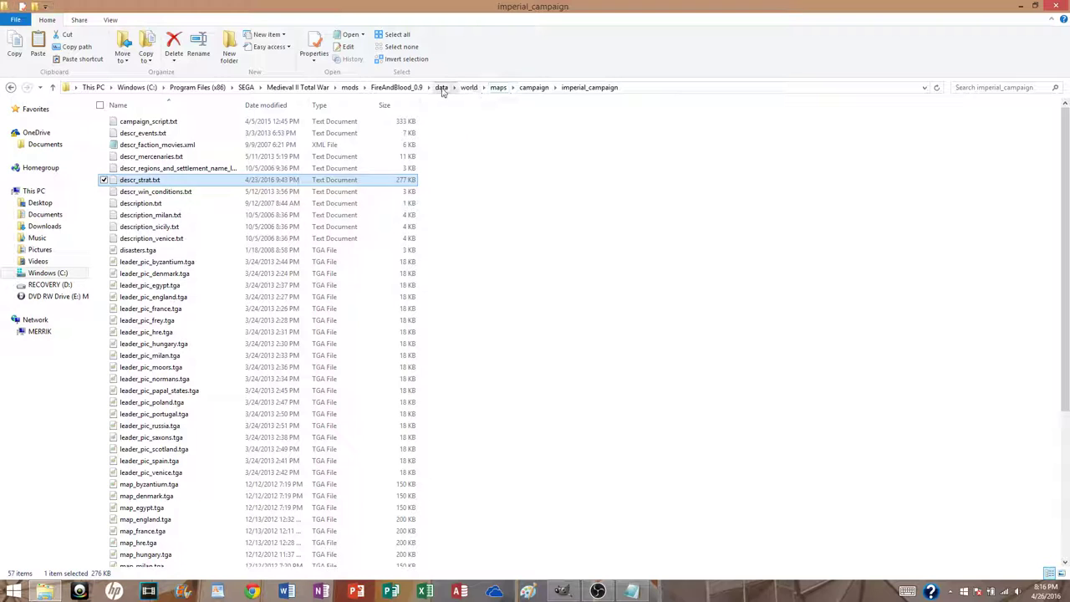
pyautogui.click(441, 87)
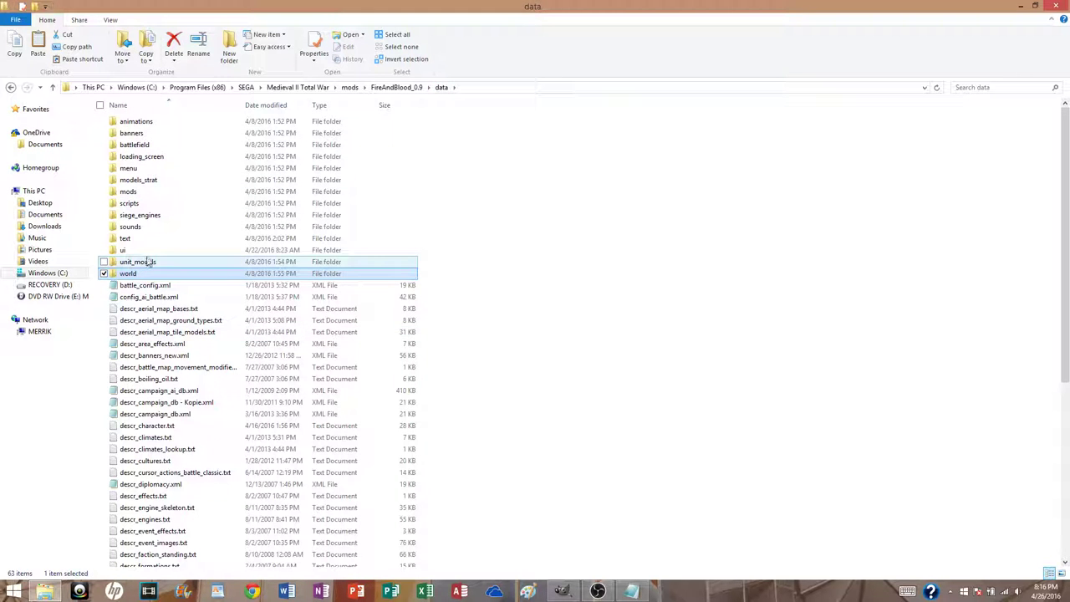
# - Open names.txt from the data folder's text subfolder, check its list of character names and close it
pyautogui.doubleClick(138, 238)
pyautogui.scroll(-3, 178, 298)
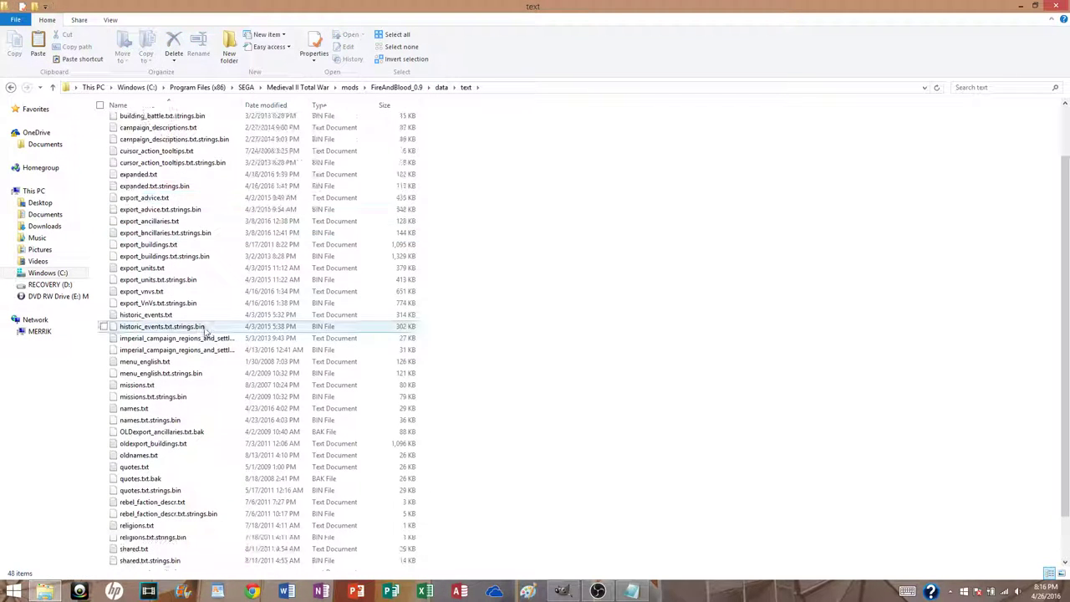
pyautogui.doubleClick(149, 408)
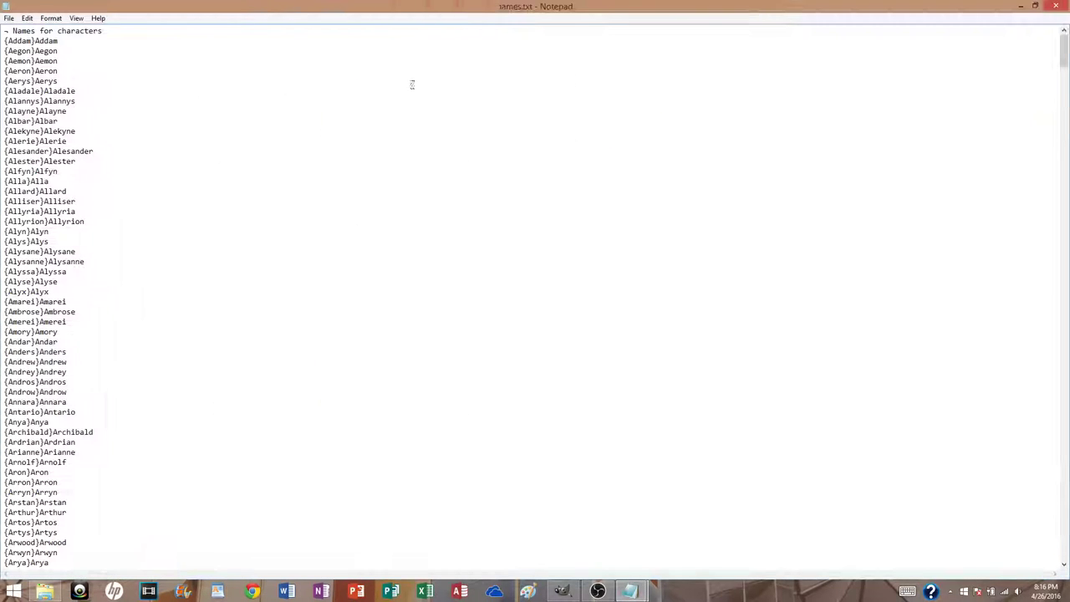
pyautogui.click(329, 121)
pyautogui.click(1052, 6)
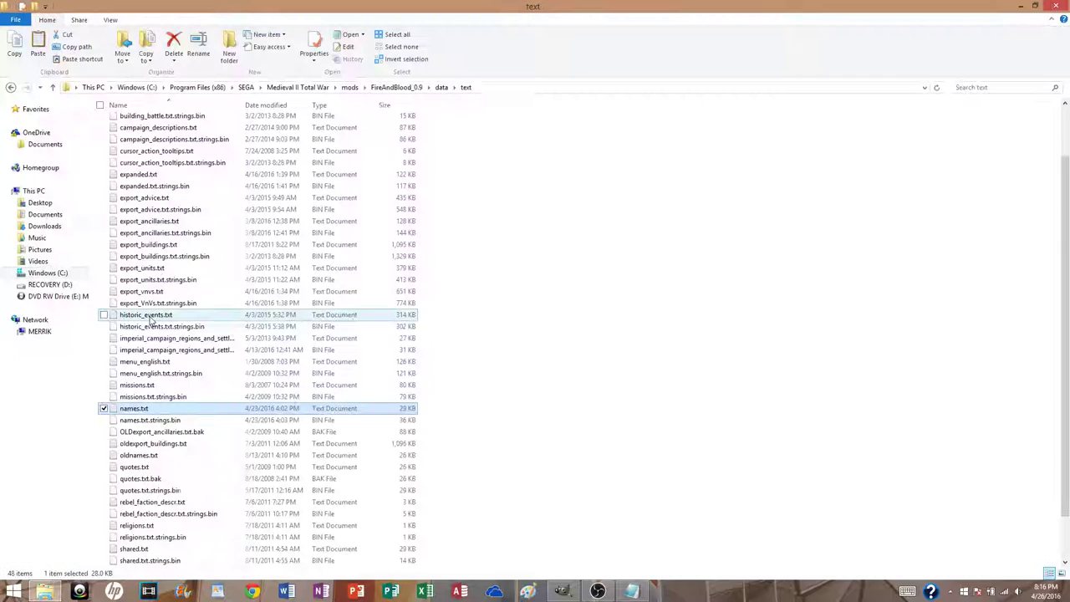
# - Return to the data folder and open descr_names.txt
pyautogui.scroll(-2, 205, 366)
pyautogui.click(10, 87)
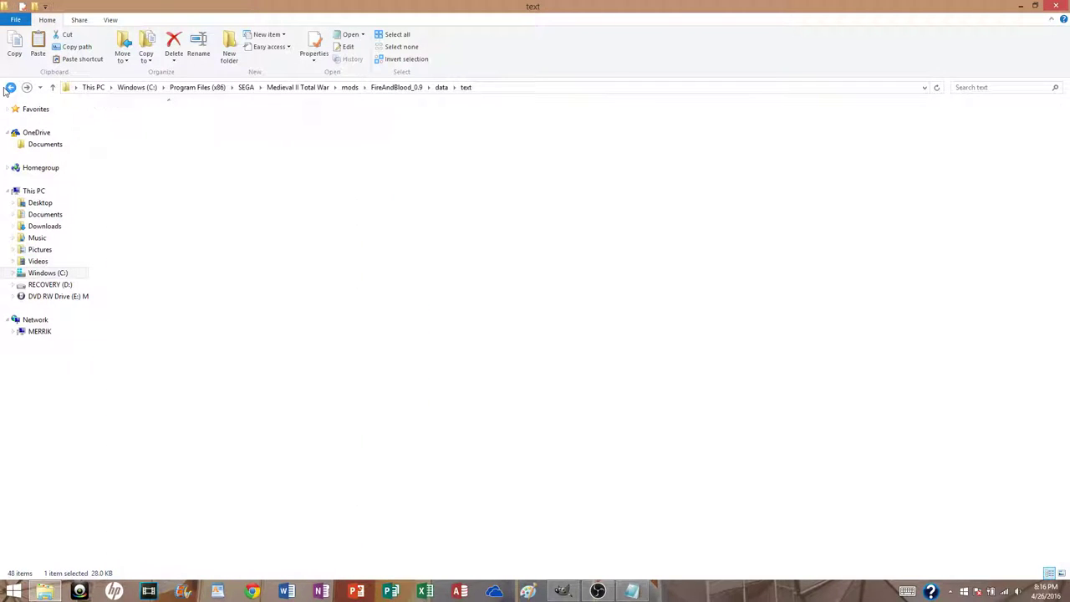
pyautogui.scroll(-5, 220, 318)
pyautogui.scroll(-3, 220, 328)
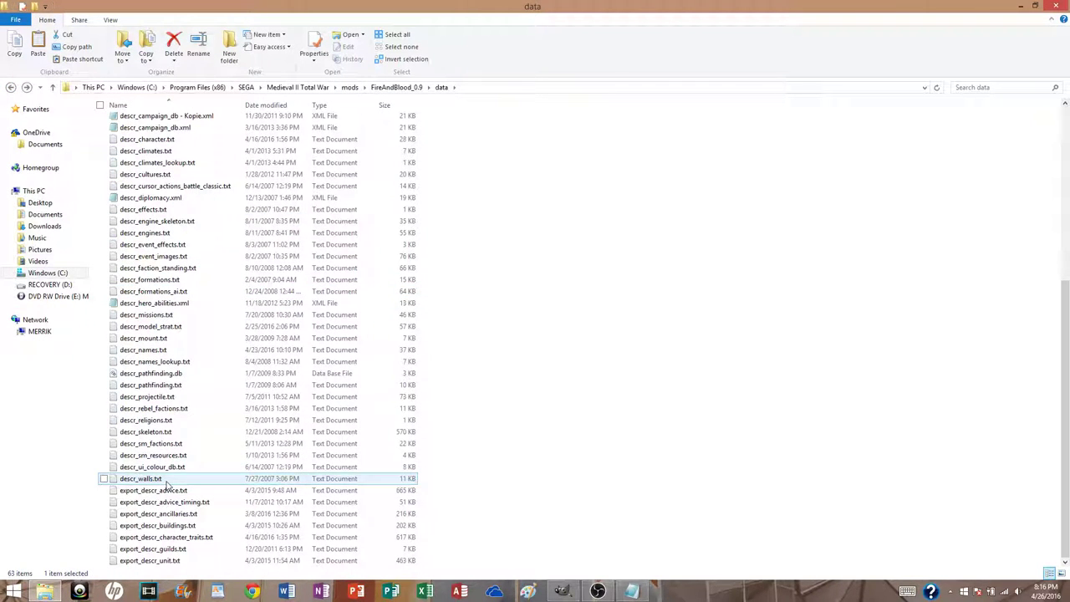
pyautogui.click(158, 352)
pyautogui.doubleClick(159, 351)
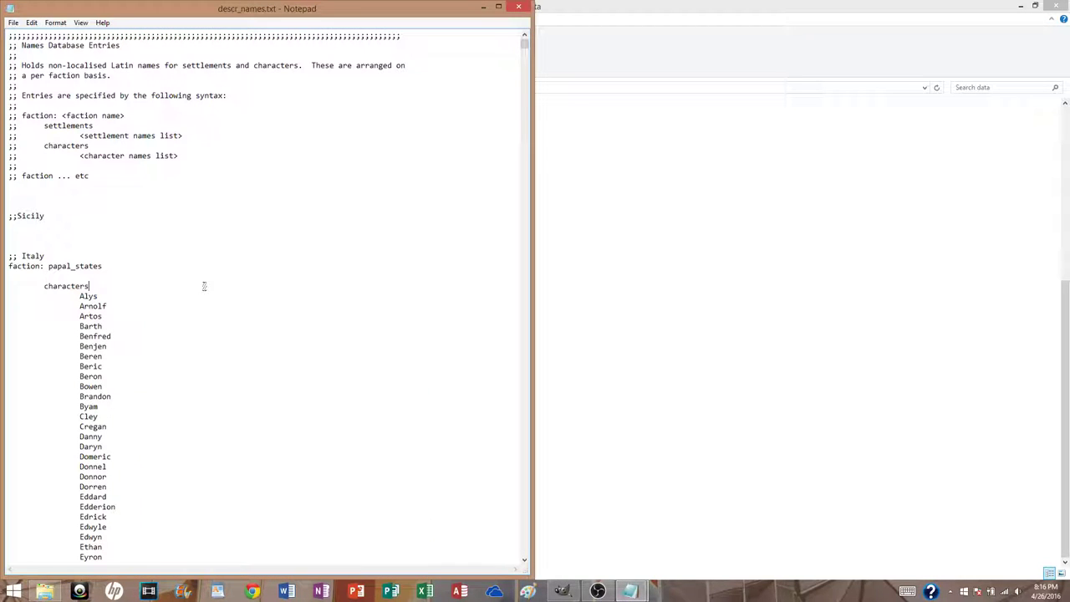
# - Search descr_names.txt for "scots" and for "scot" to find the scotland faction's section, and close the search
pyautogui.hotkey('ctrl', 'f')
pyautogui.write('scto')
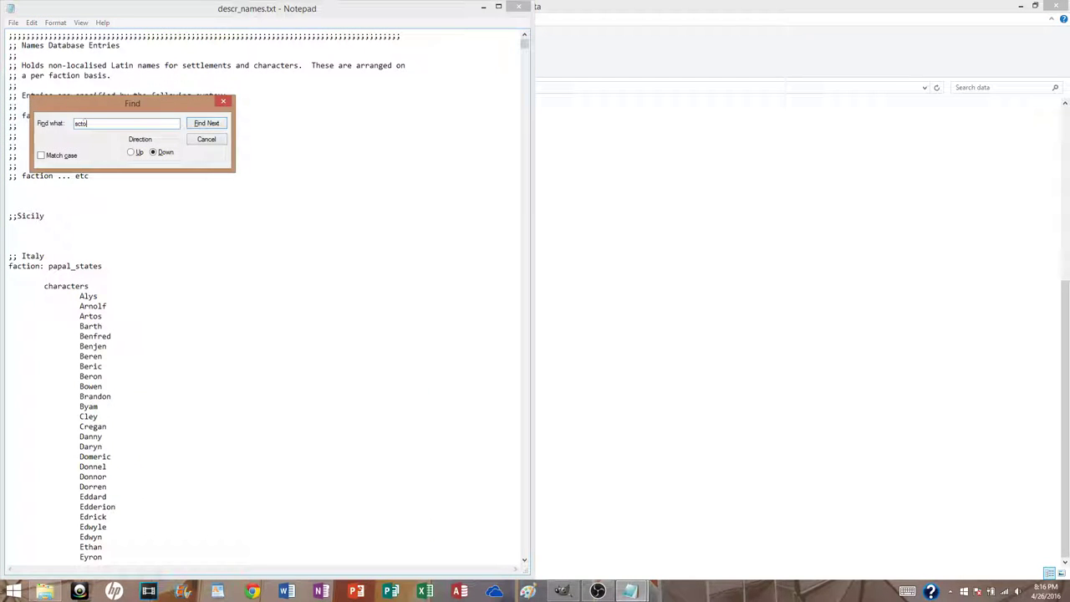
pyautogui.write('c')
pyautogui.press('Return')
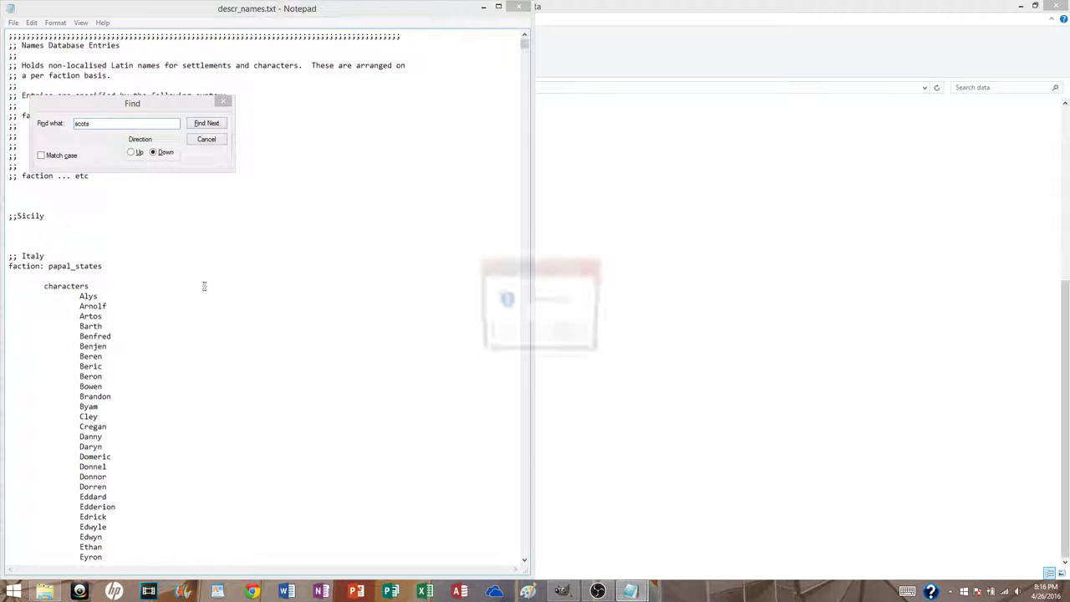
pyautogui.press('Return')
pyautogui.press('BackSpace')
pyautogui.press('Return')
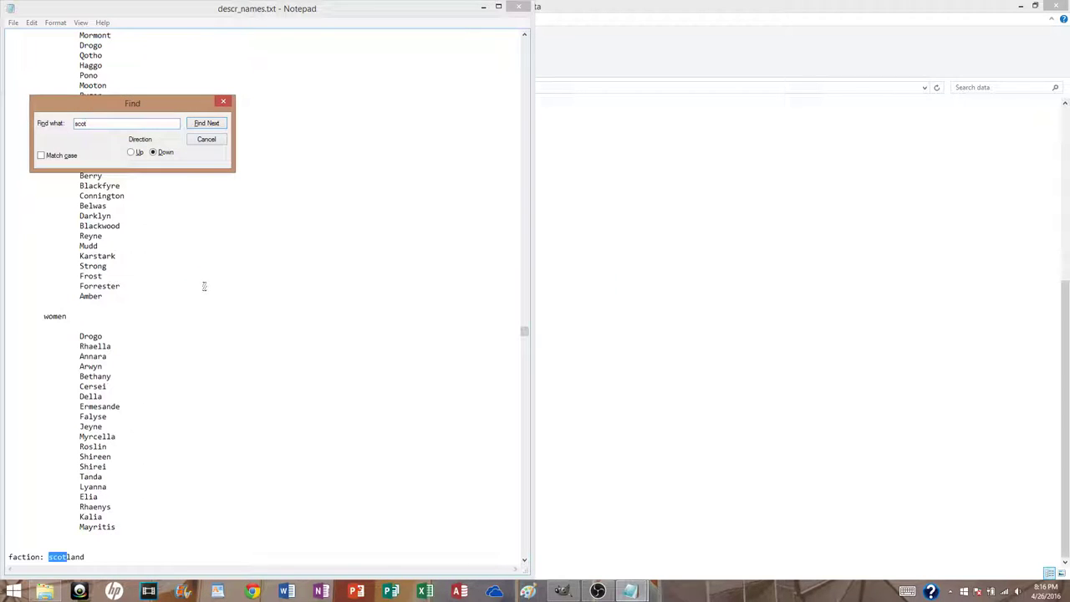
pyautogui.click(222, 102)
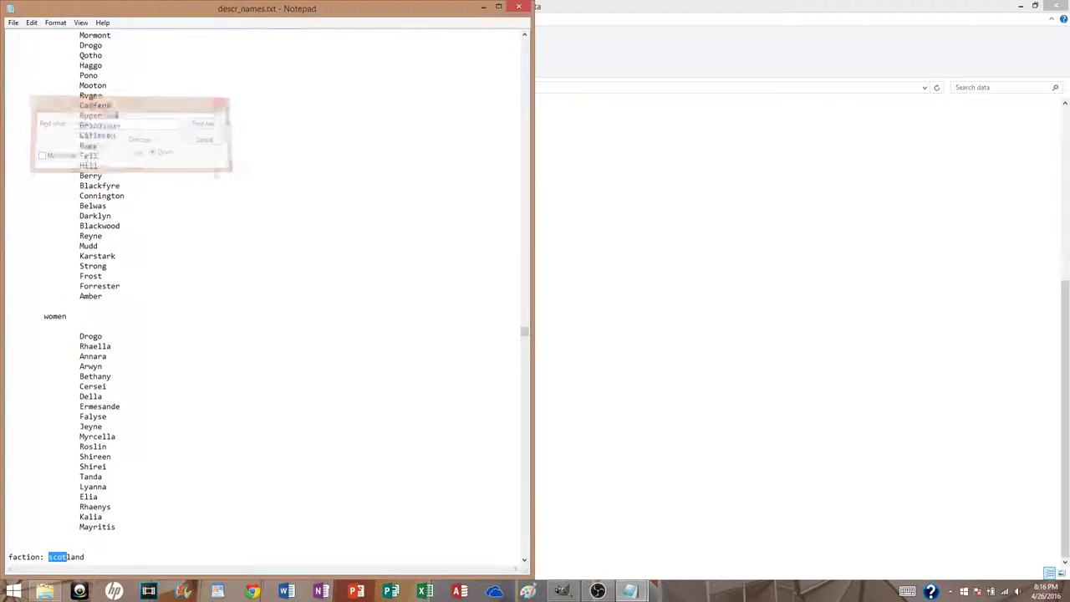
# - Look through the scotland faction's character names for a first name to use, picking out Daryn
pyautogui.scroll(-14, 196, 225)
pyautogui.click(143, 234)
pyautogui.scroll(-2, 186, 216)
pyautogui.scroll(-1, 186, 215)
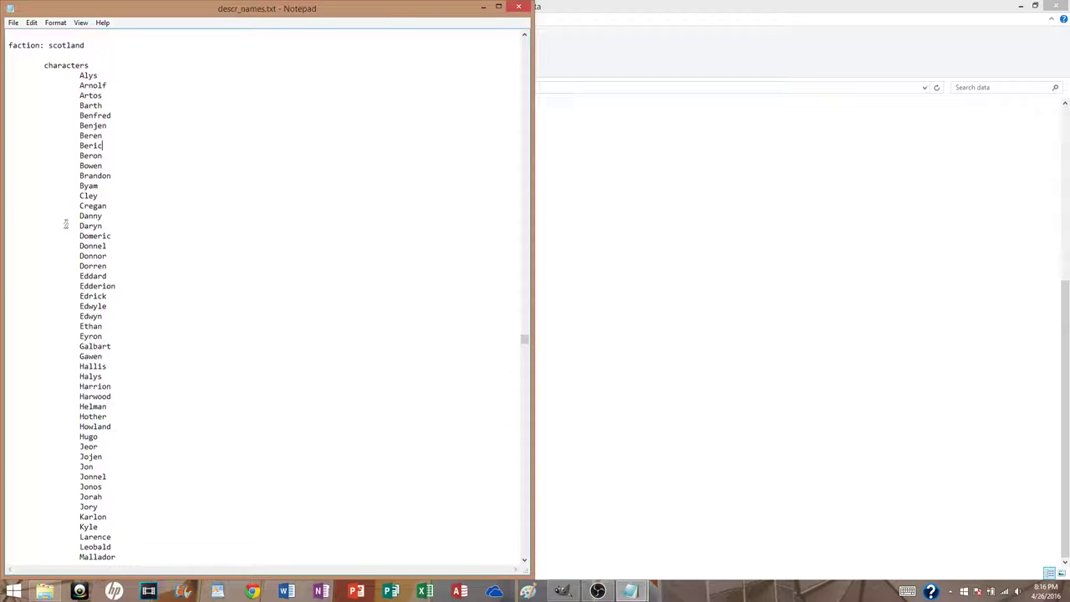
pyautogui.doubleClick(92, 225)
pyautogui.click(131, 233)
# - Close descr_names.txt and minimize File Explorer to return to the descr_strat.txt window
pyautogui.click(483, 7)
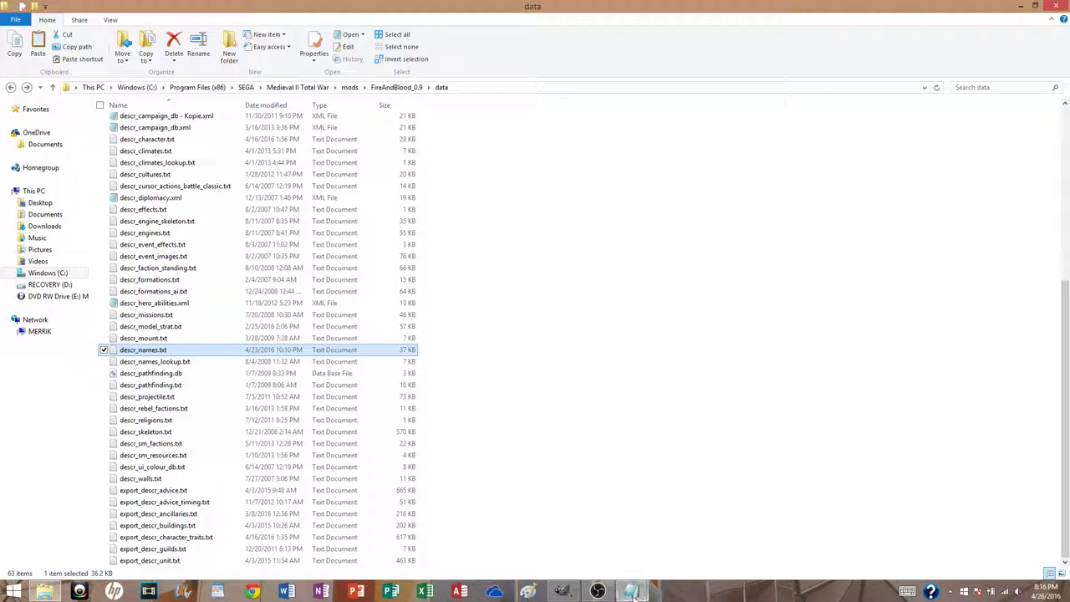
pyautogui.moveTo(630, 591)
pyautogui.click(559, 527)
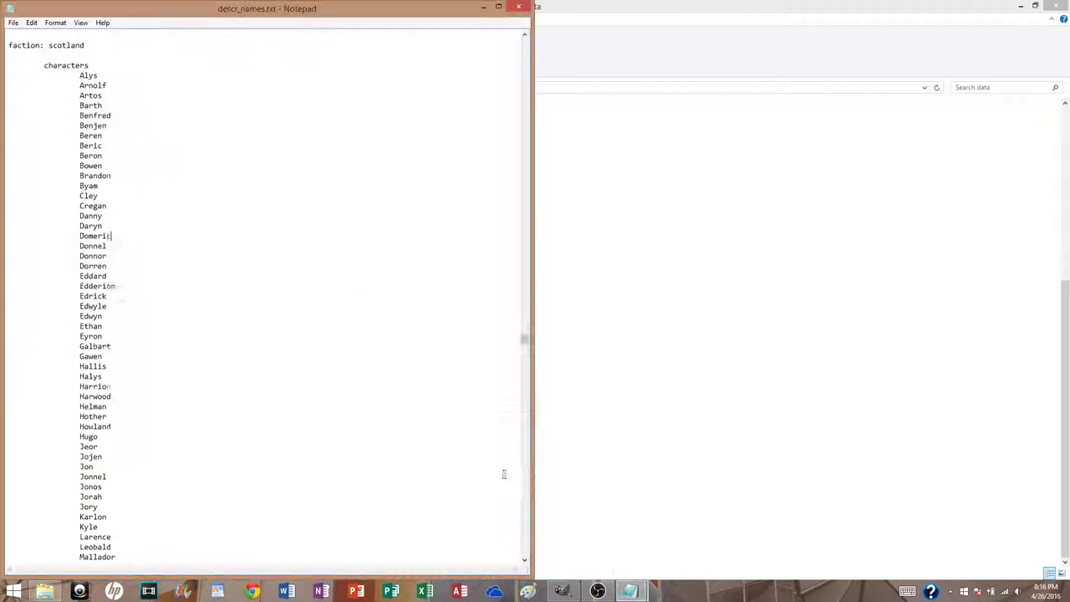
pyautogui.click(519, 6)
pyautogui.click(1023, 6)
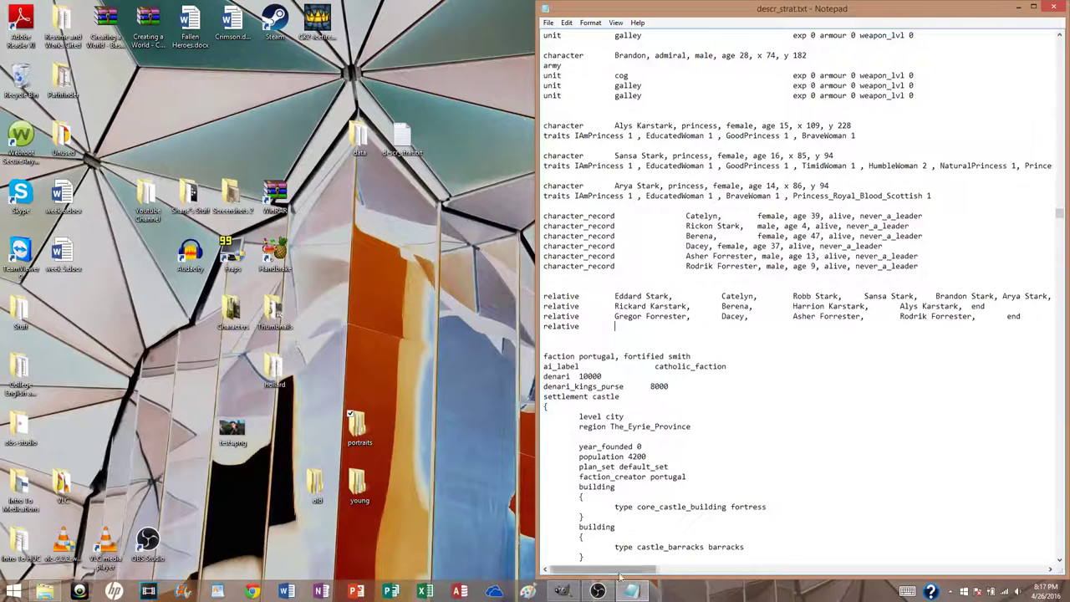
# - Complete the new relative line with "Daryn Cerwyn, Alys Cerwyn, end" and maximize the descr_strat.txt window
pyautogui.write('Daryn')
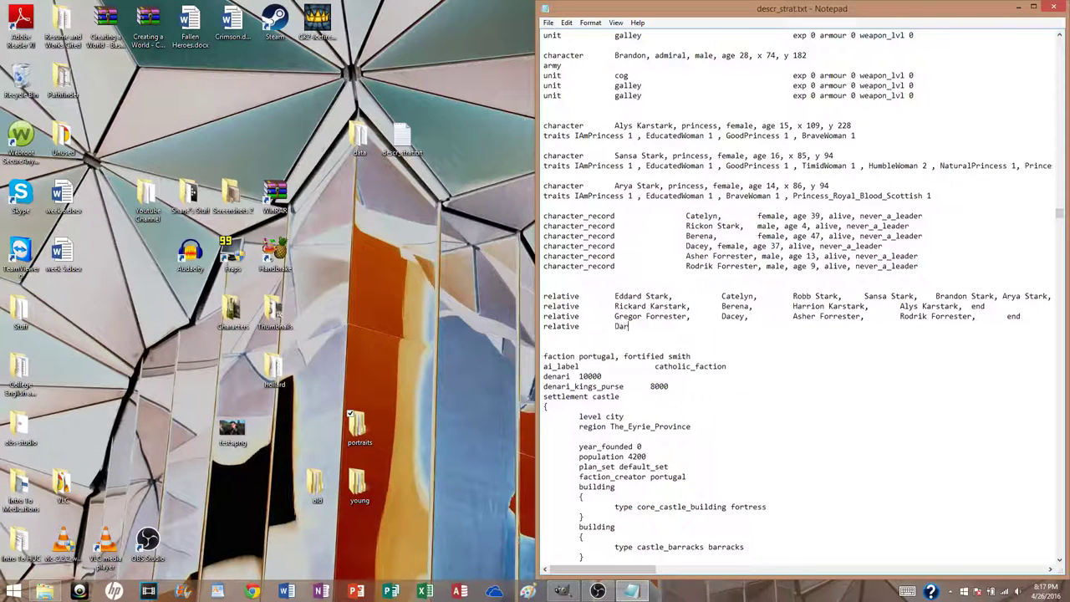
pyautogui.click(1034, 7)
pyautogui.write('n ')
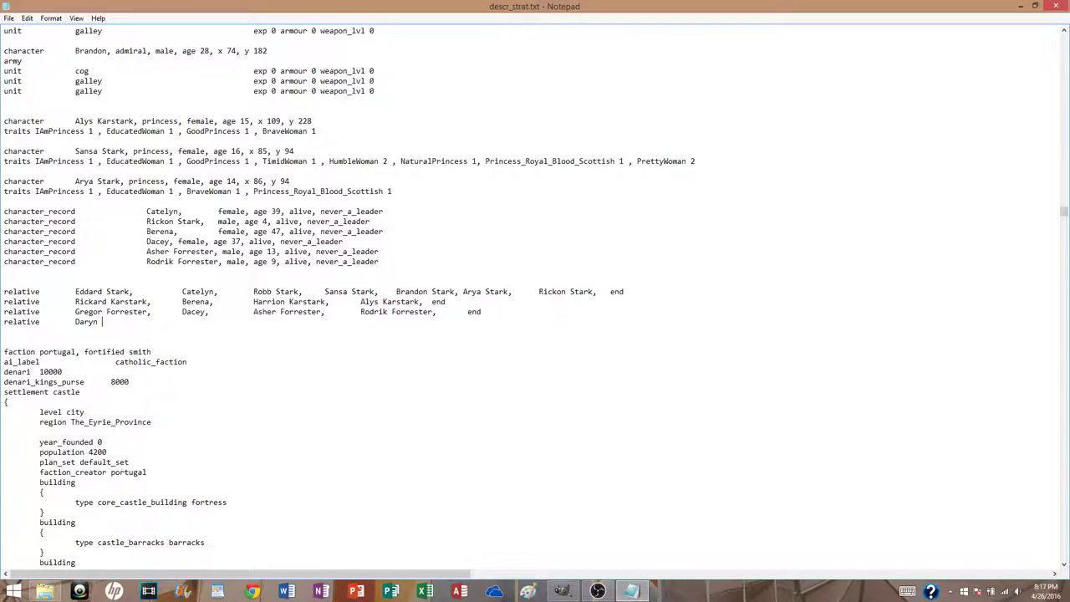
pyautogui.write('Cerwy')
pyautogui.write('s Cerwyn,')
pyautogui.moveTo(283, 307); pyautogui.dragTo(254, 312)
pyautogui.click(318, 316)
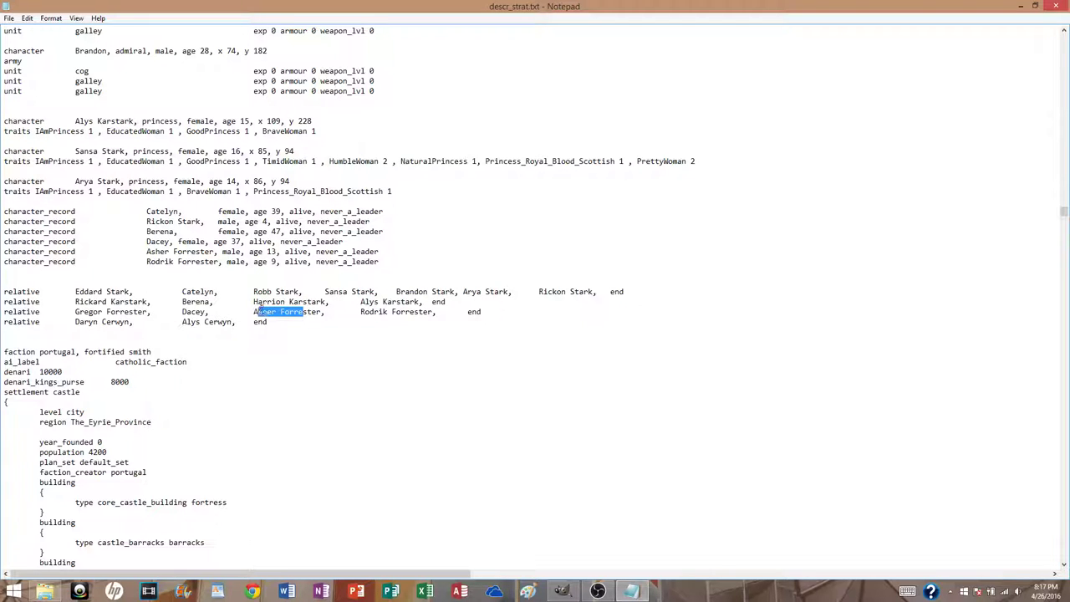
pyautogui.click(303, 310)
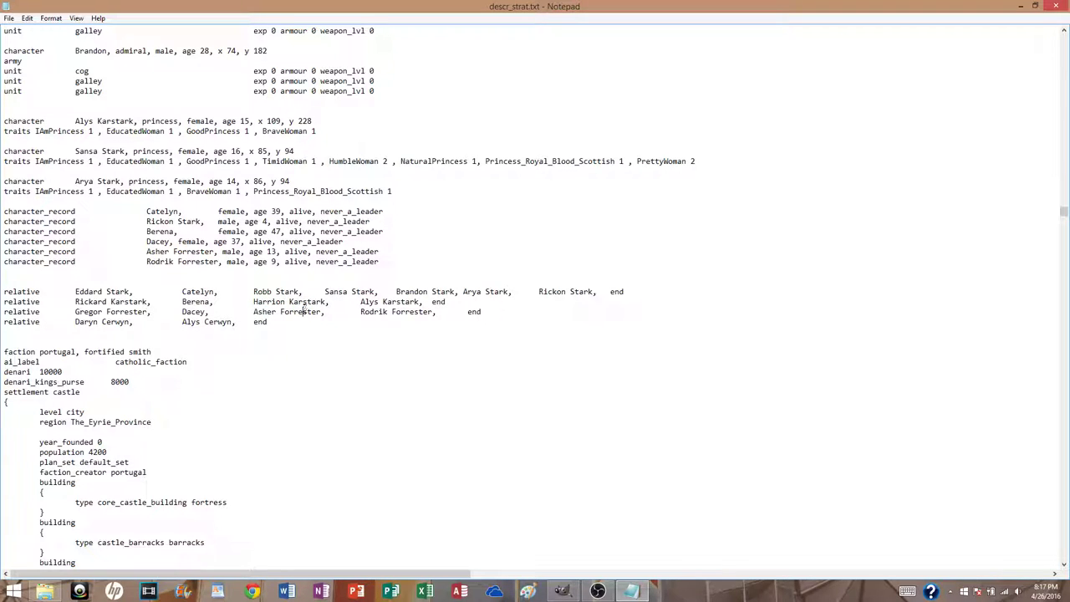